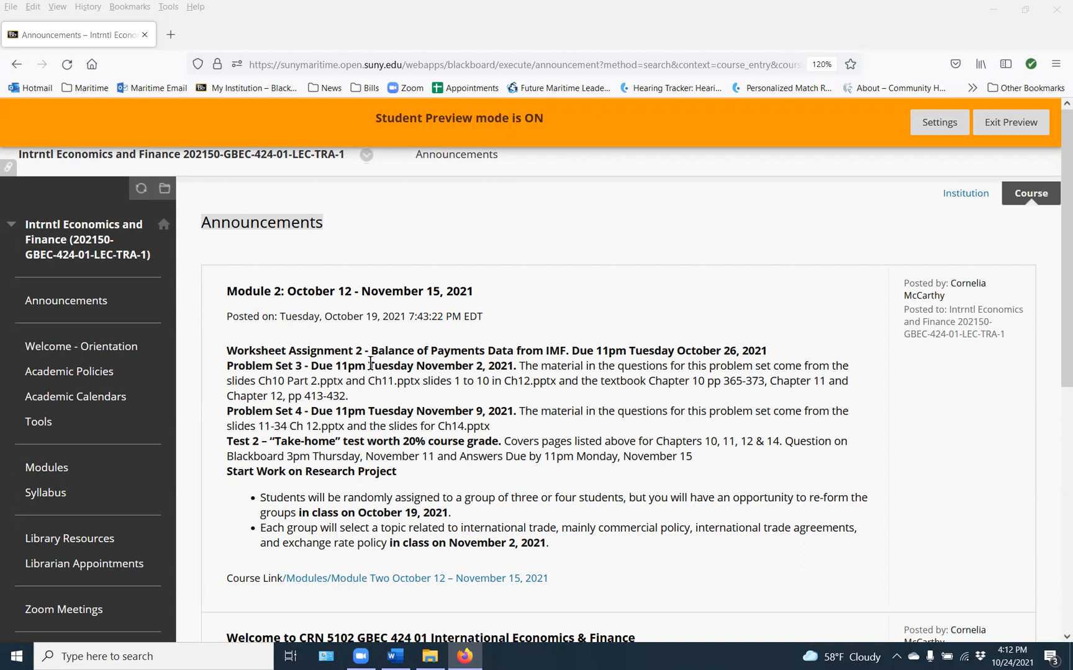
Step: Open the Module Two October 12 – November 15, 2021 page and its Balance of Payments Excel Worksheet Assignment folder
click(367, 581)
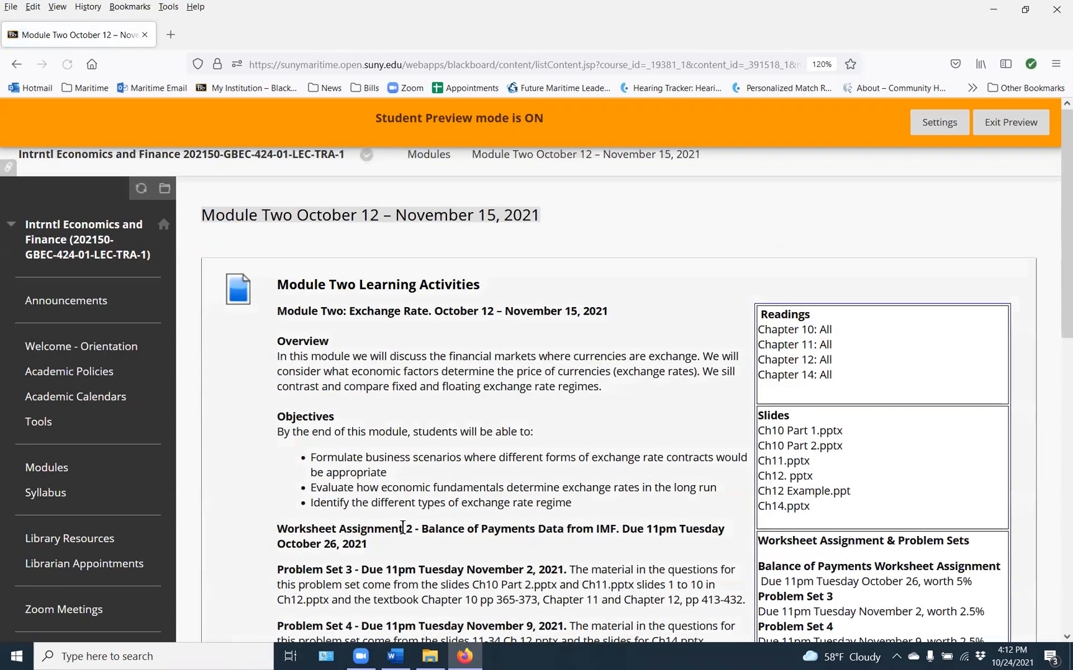
scroll(415, 490, down, 6)
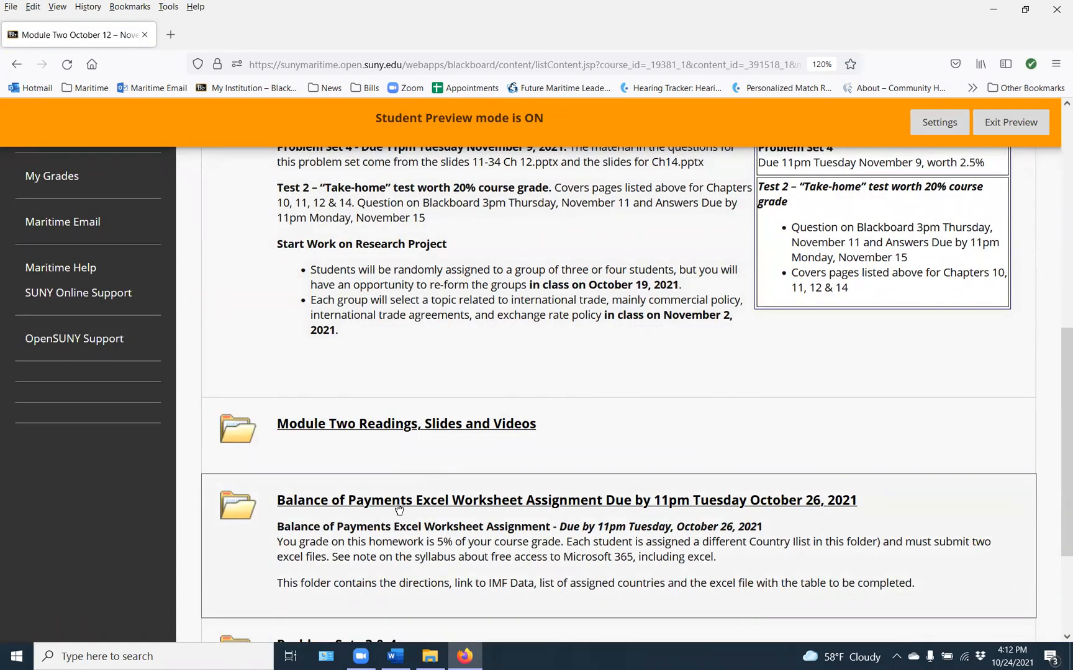
click(461, 509)
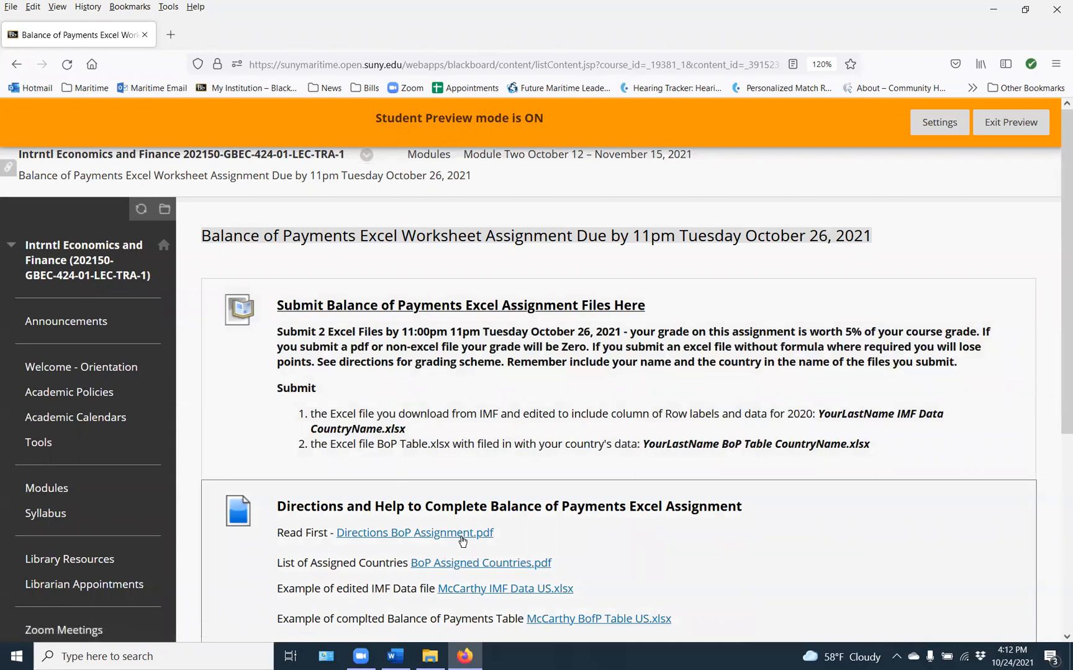
Step: View the list of assigned countries in BoP Assigned Countries.pdf and close it
scroll(501, 533, down, 3)
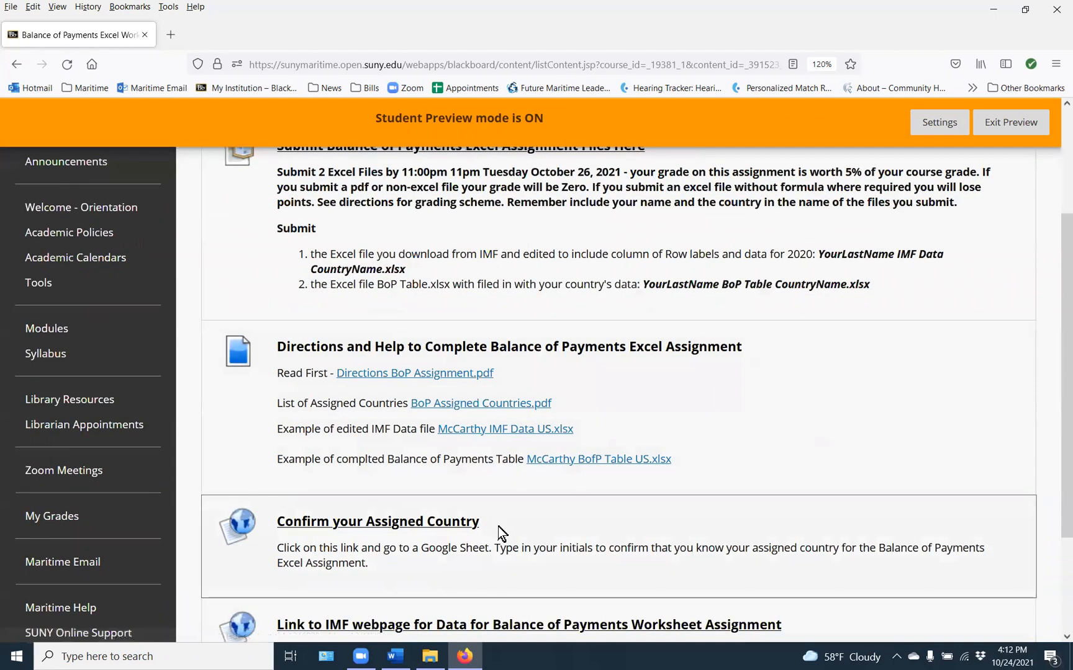
scroll(502, 532, down, 3)
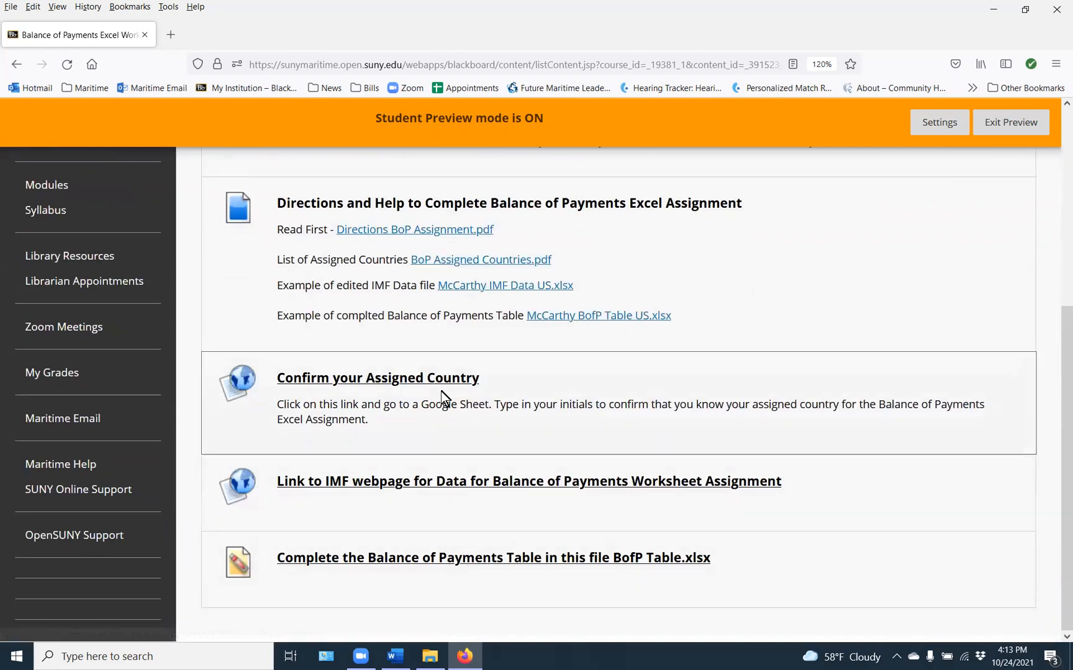
click(466, 266)
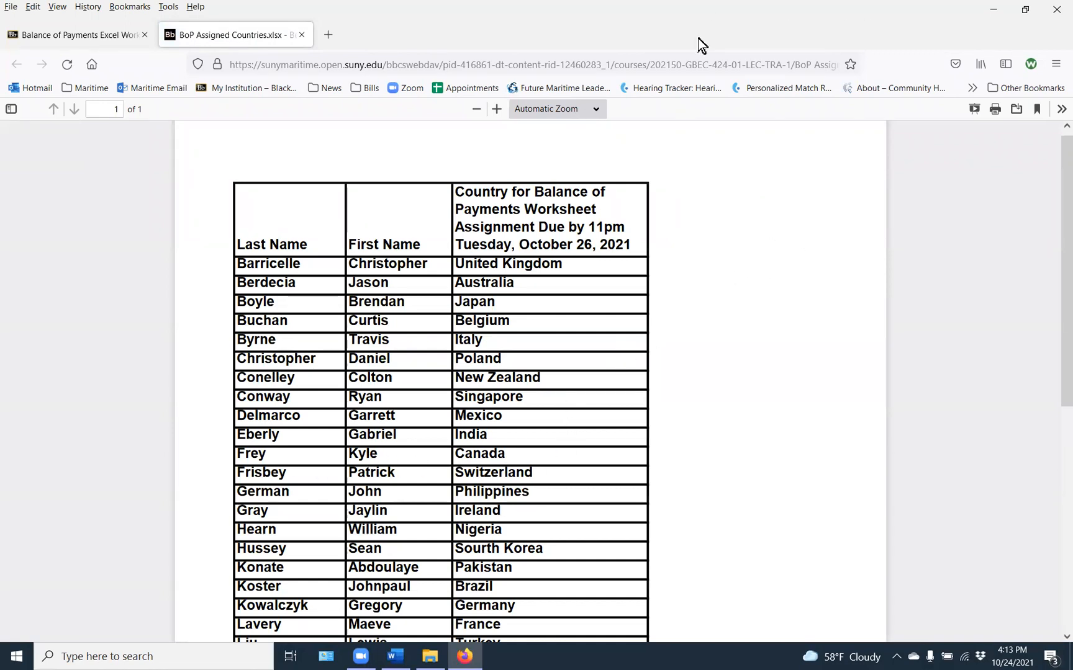
click(300, 36)
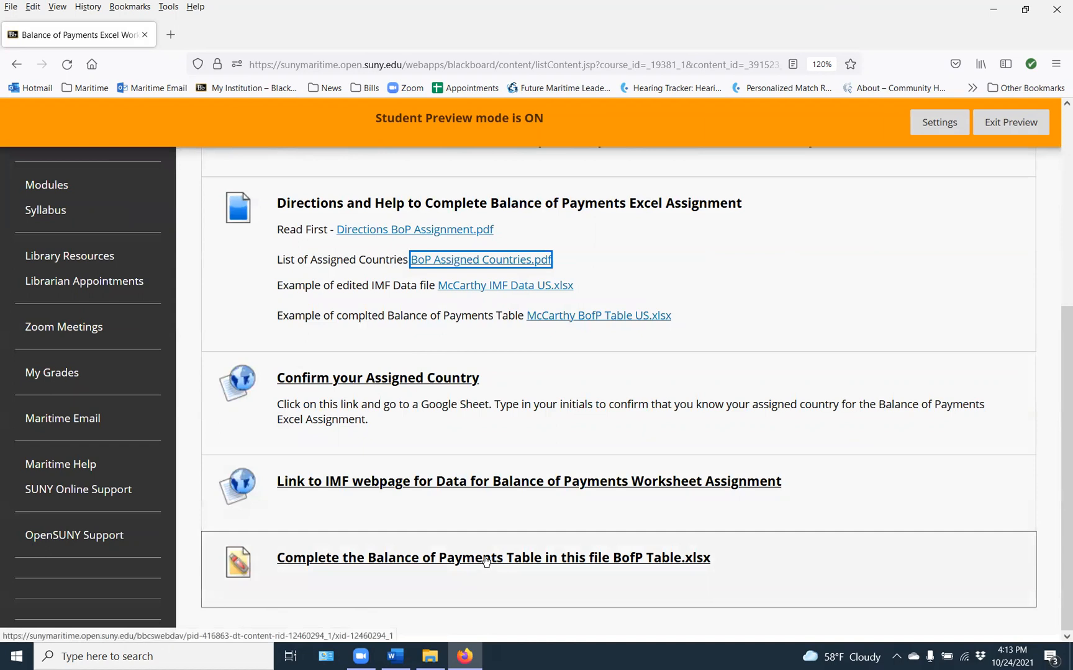
Step: Open the assignment file BofP Table.xlsx in Excel, enable editing and maximize its window
click(486, 561)
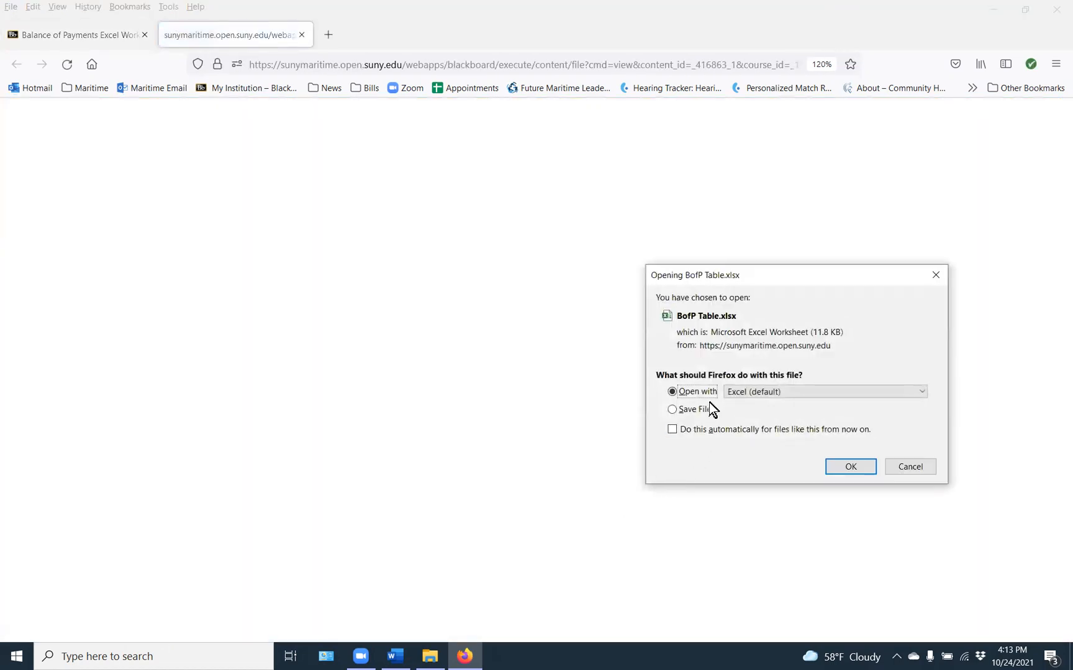
click(855, 471)
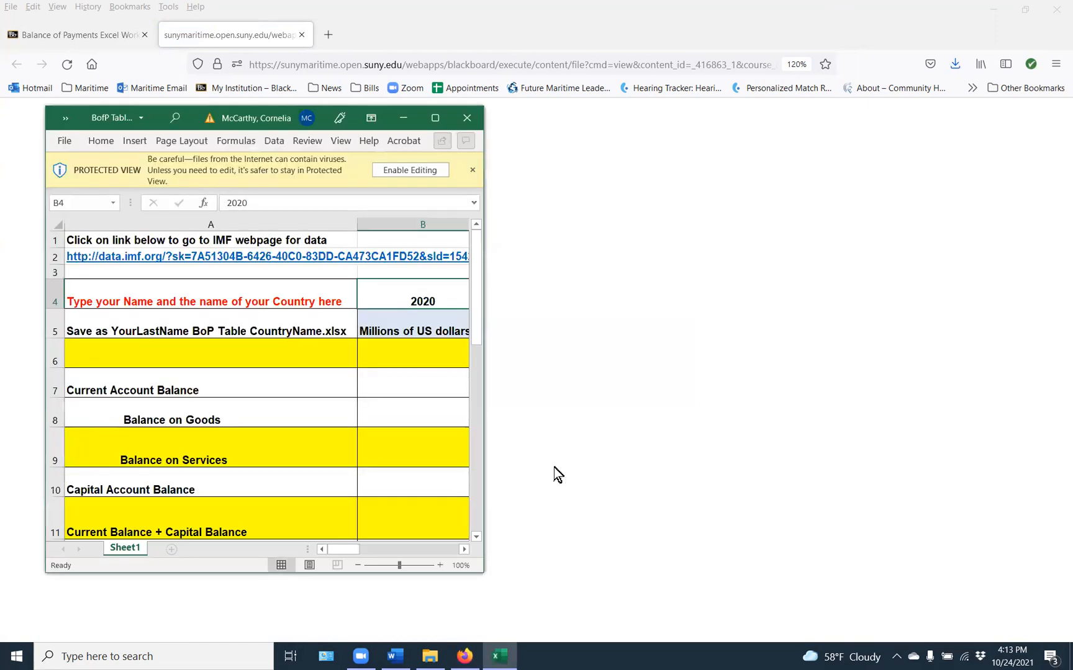
click(408, 167)
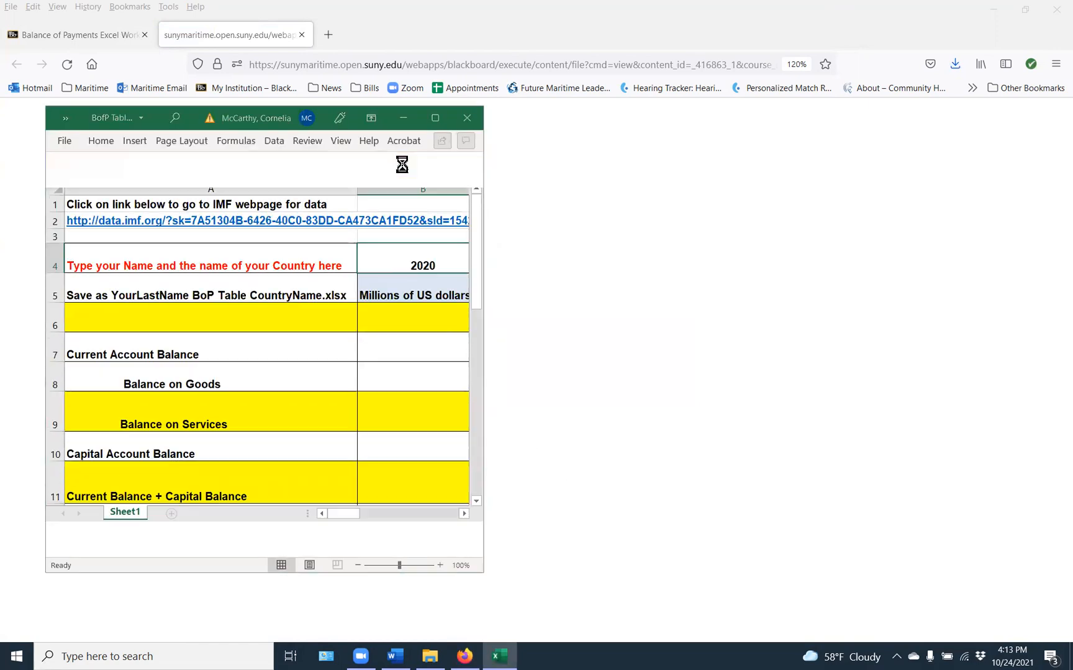
click(449, 133)
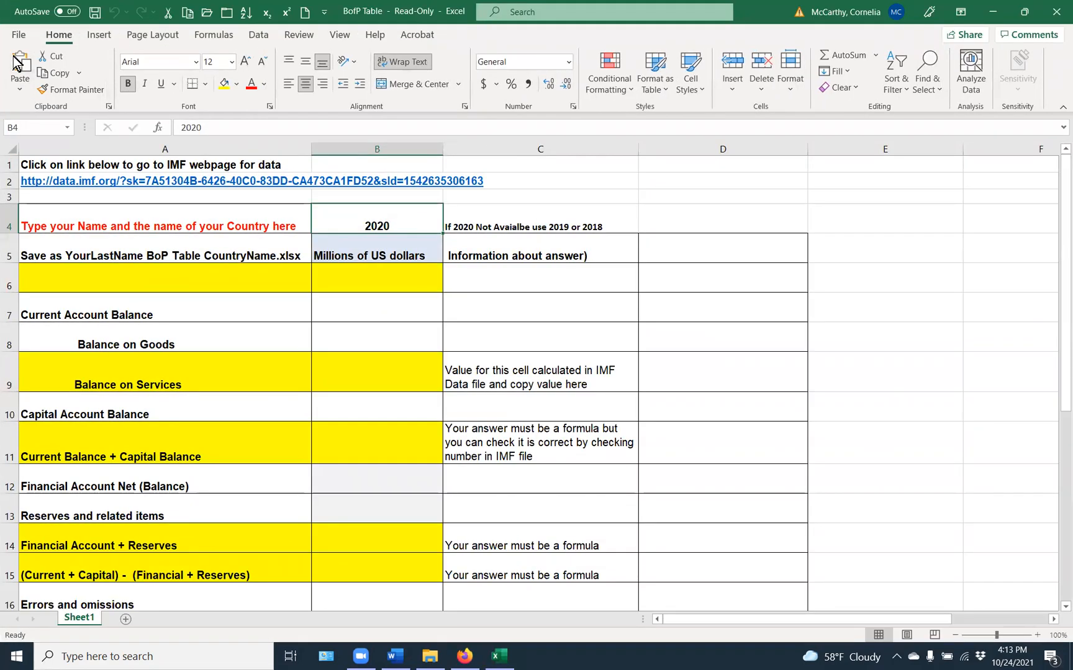
Step: Save the workbook under a new name made of the account holder's last name followed by "BofP Table US"
click(18, 35)
click(16, 220)
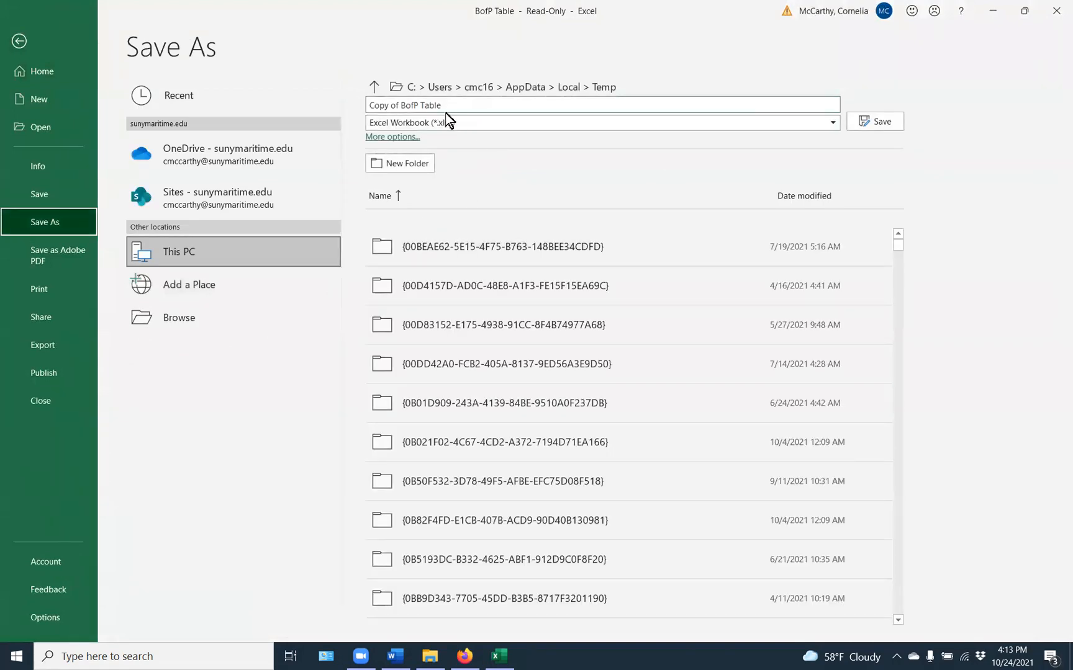
click(402, 107)
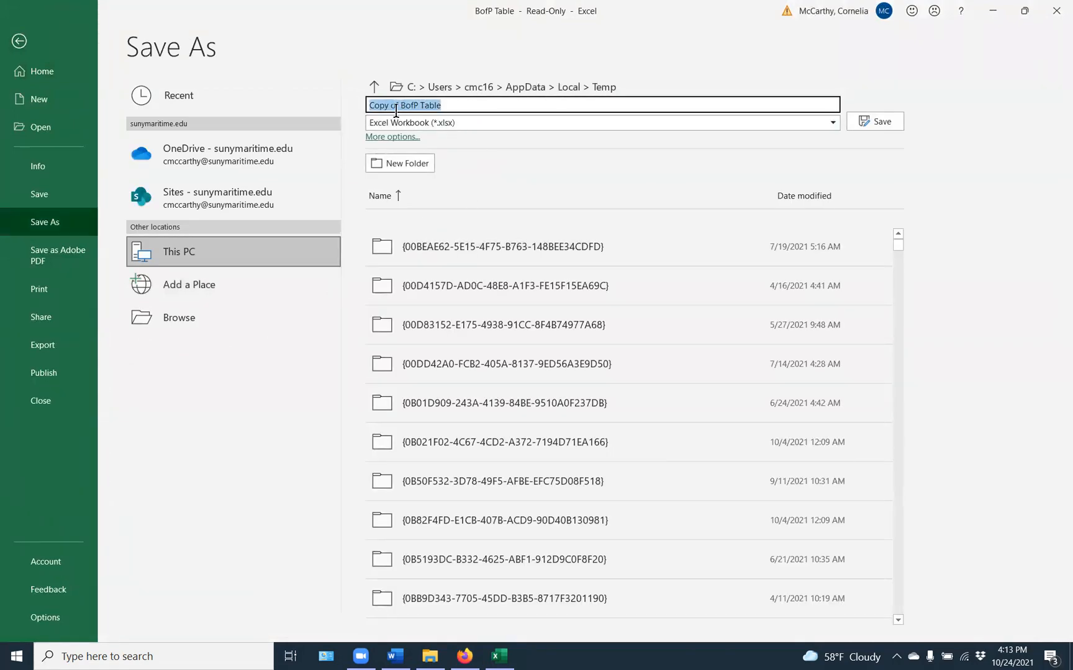
click(398, 106)
key(BackSpace)
key(BackSpace)
key(BackSpace)
key(BackSpace)
key(BackSpace)
key(BackSpace)
key(BackSpace)
key(BackSpace)
text(McCae)
key(BackSpace)
text(rthy)
key(Return)
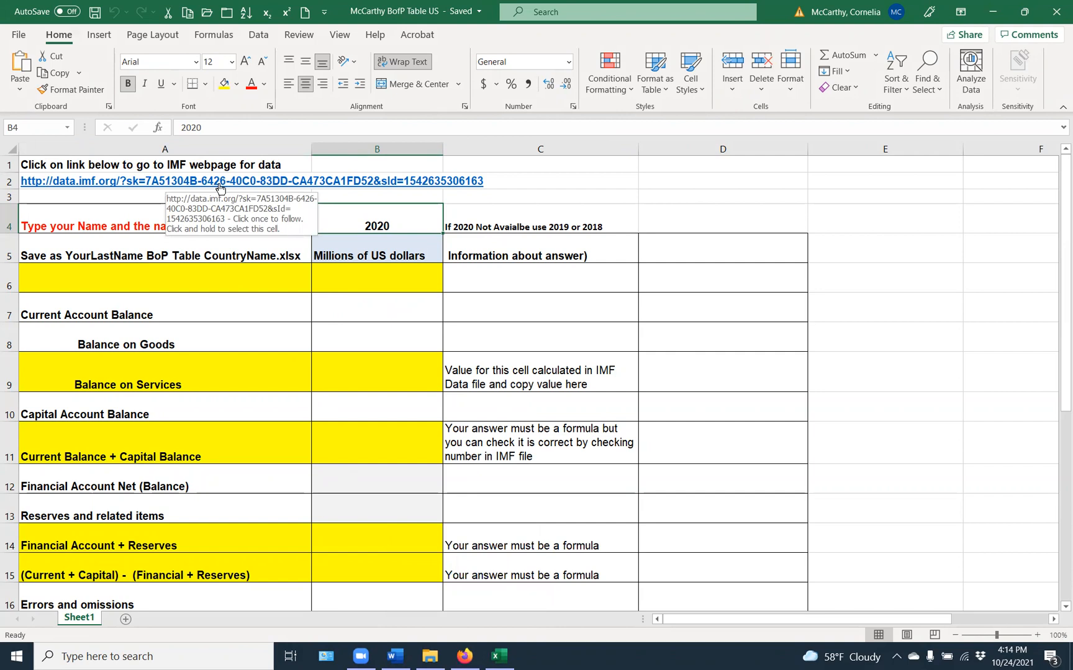
Step: Switch back to Firefox, close the blank download page and open the assignment's link to the IMF data webpage
click(464, 656)
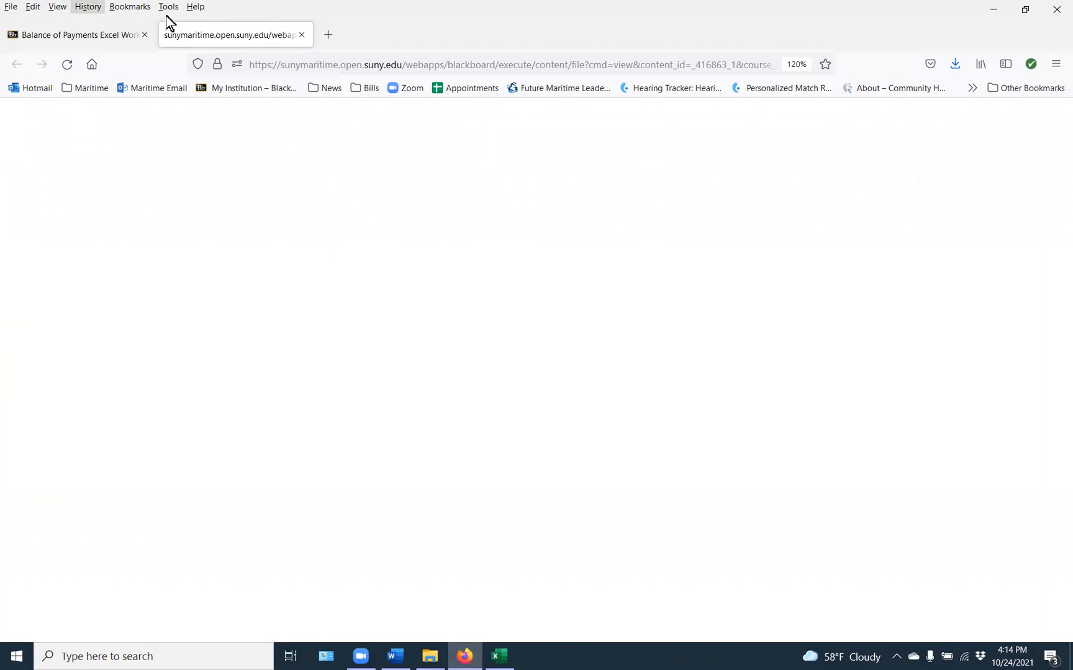
click(302, 35)
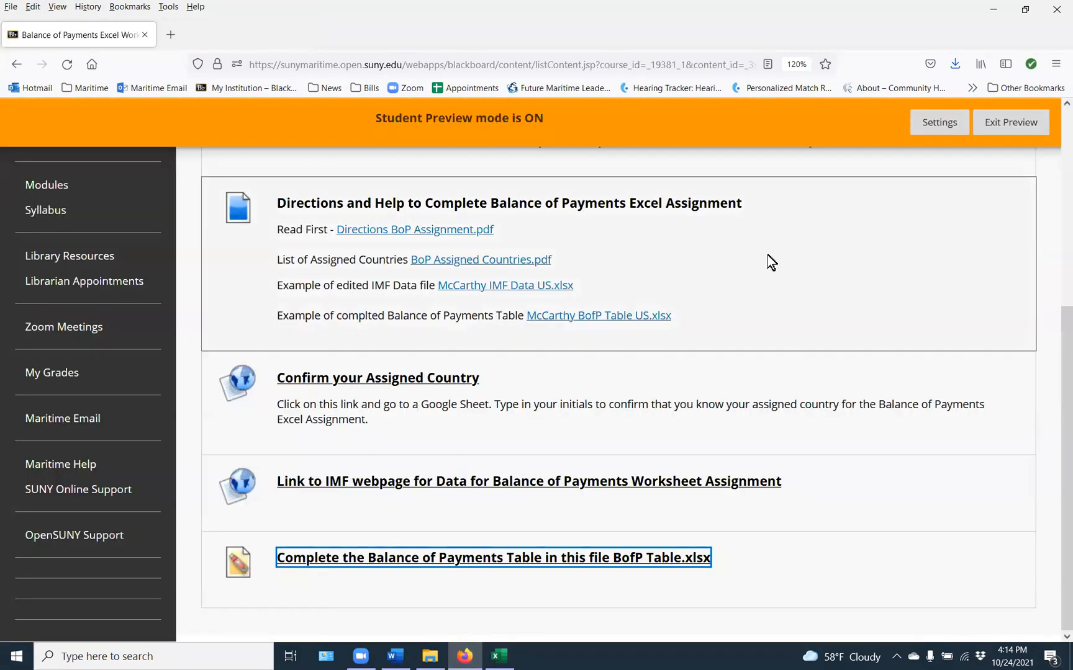
click(475, 484)
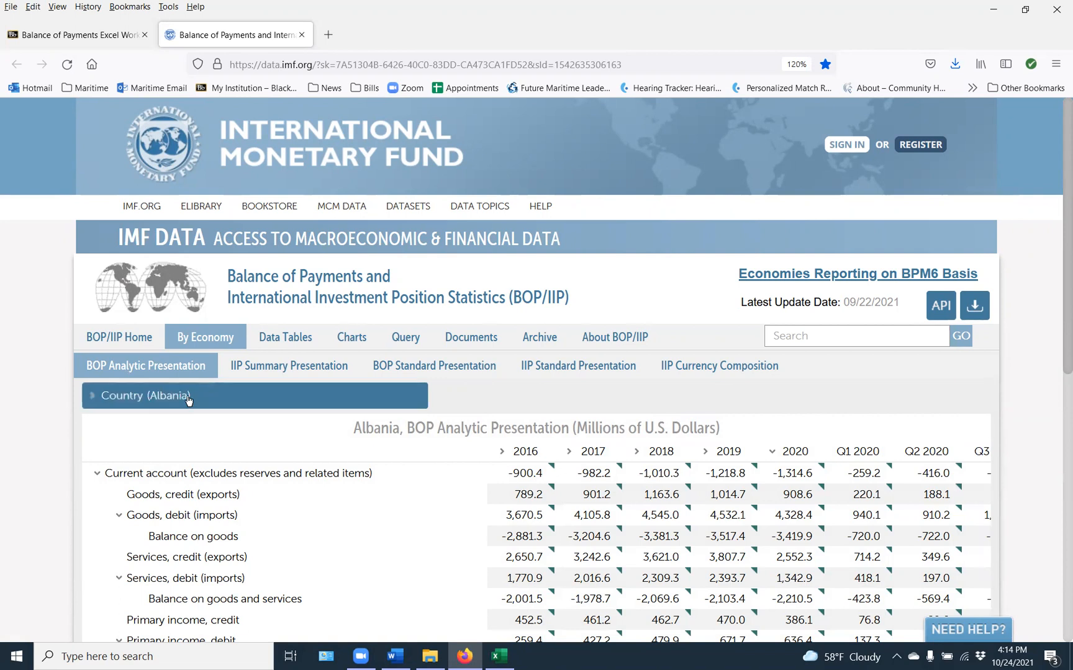
Step: Set the country of the BOP Analytic Presentation table to United States
click(132, 402)
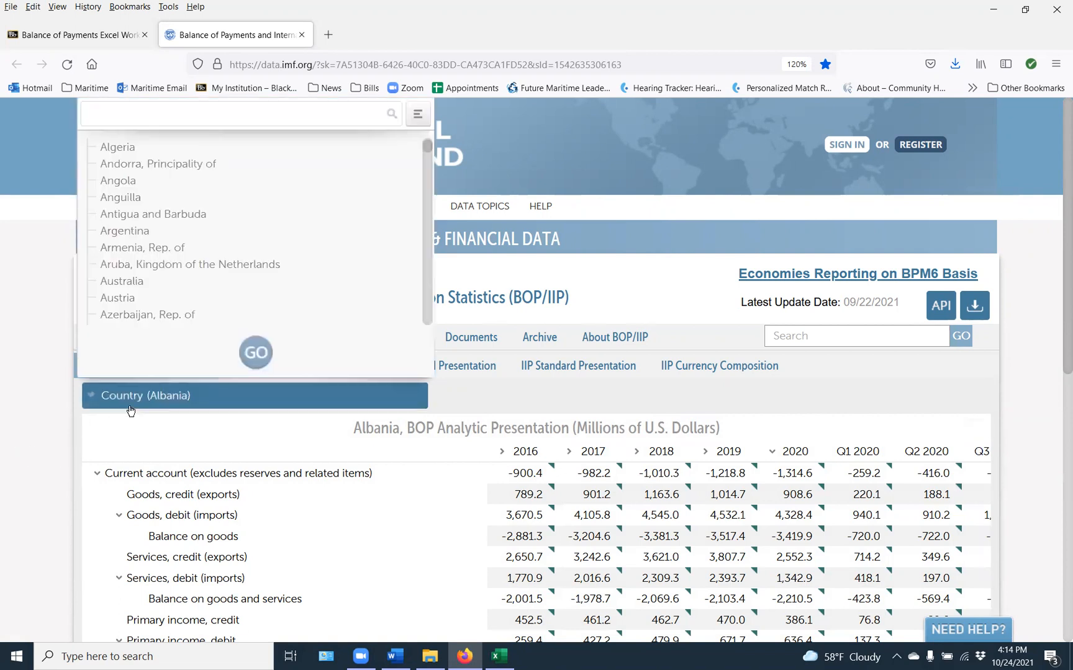
scroll(109, 271, down, 10)
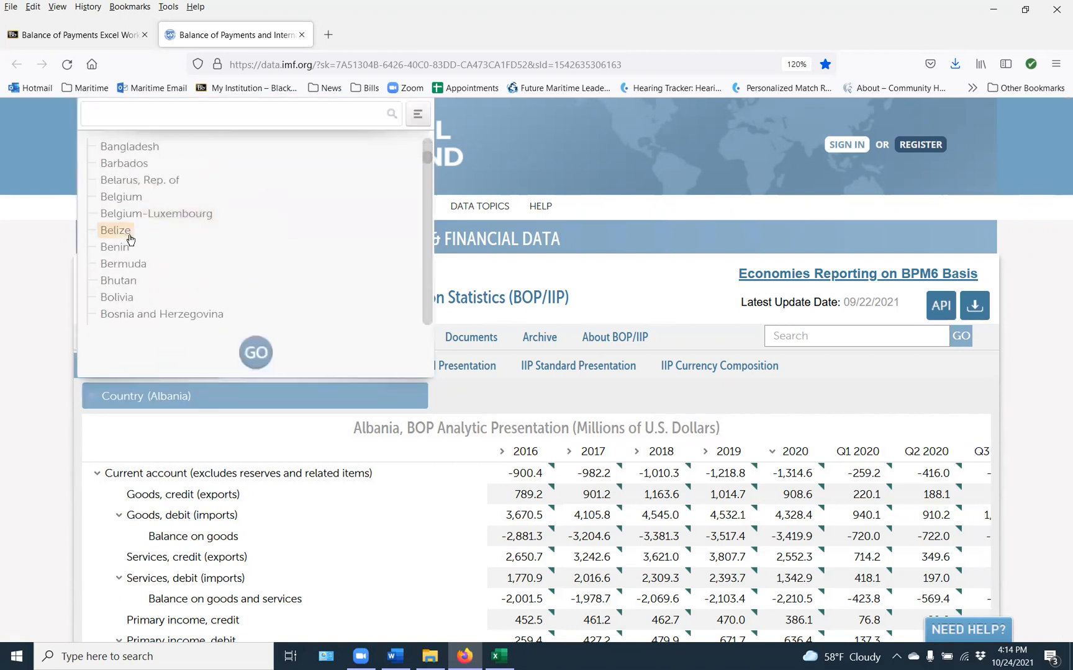
scroll(143, 272, down, 20)
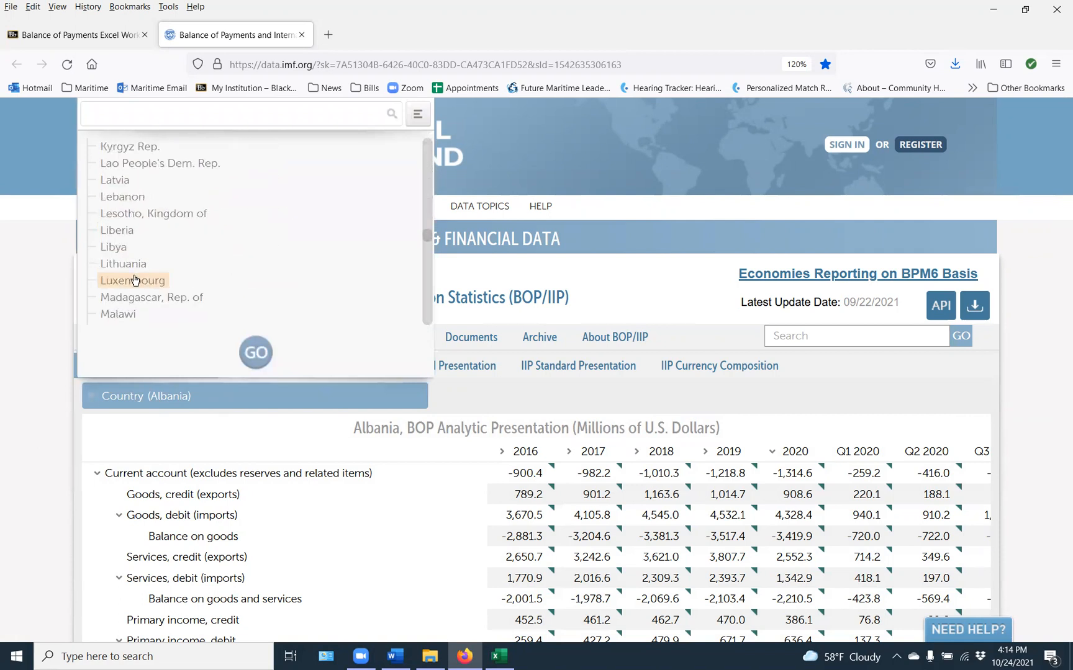
scroll(135, 280, down, 20)
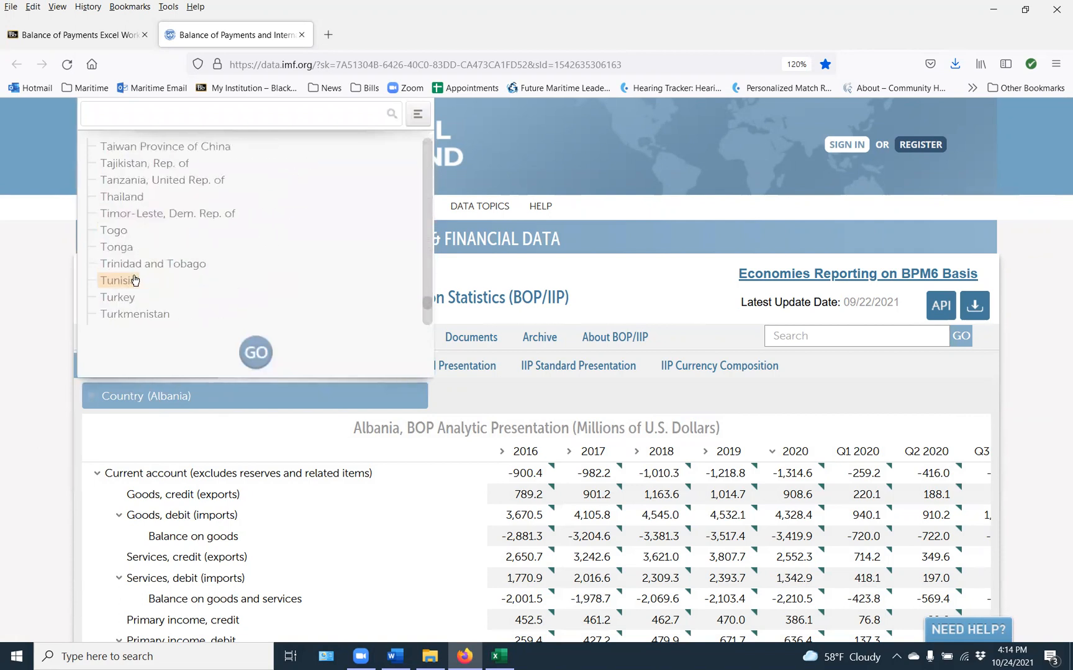
scroll(135, 280, down, 2)
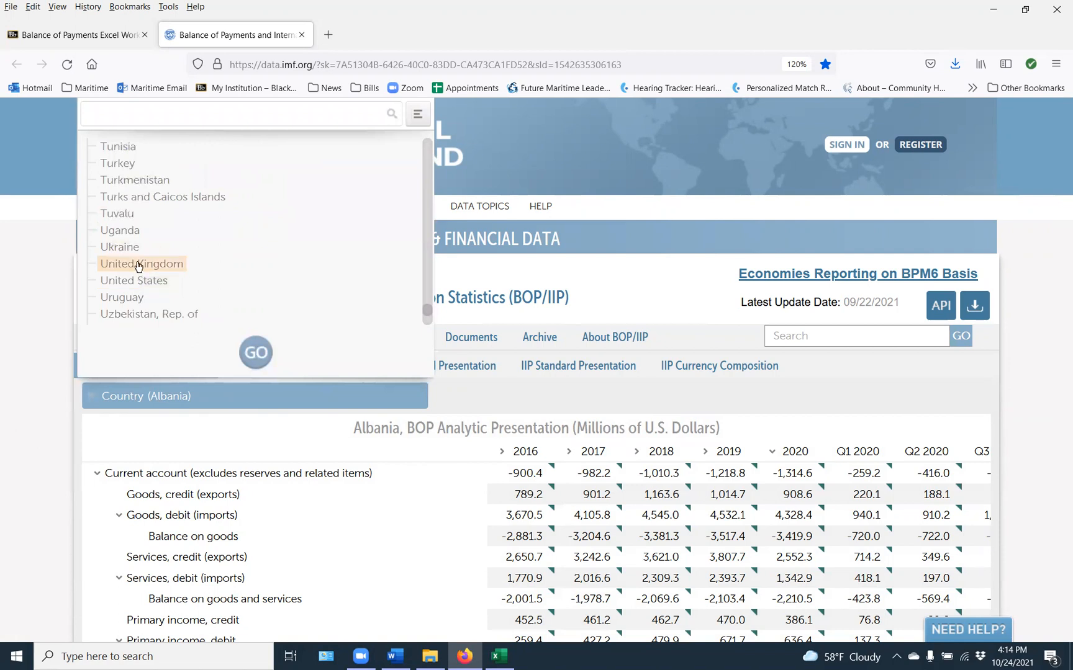
click(158, 282)
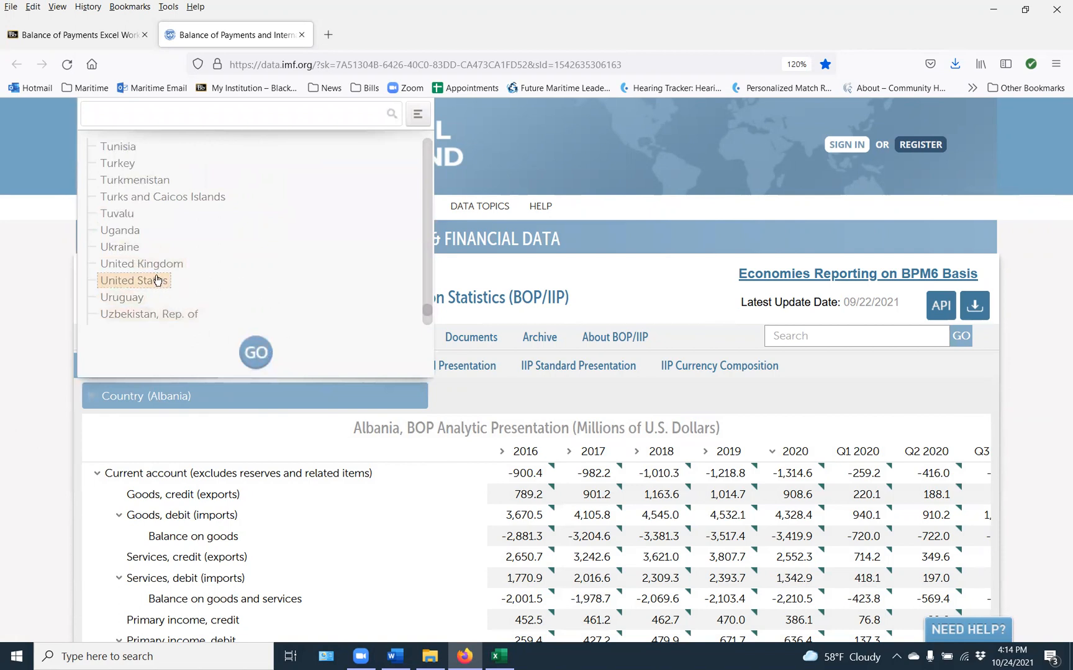
click(252, 353)
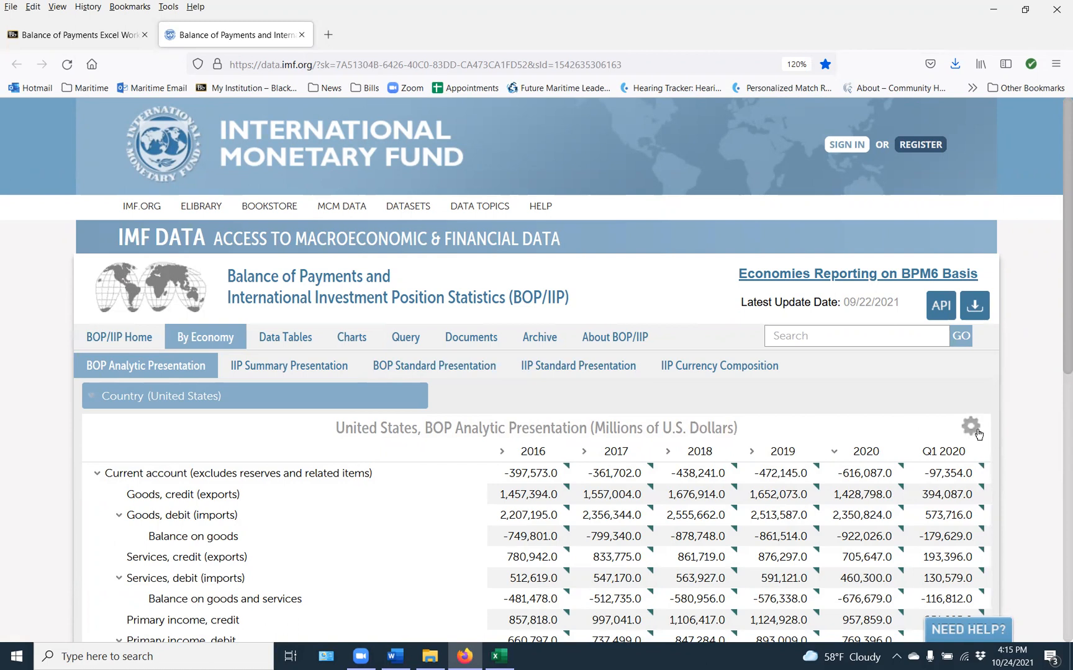
Step: Export the United States BOP table as .xlsx, open it in Excel and enable editing
click(972, 429)
mouse_move(927, 512)
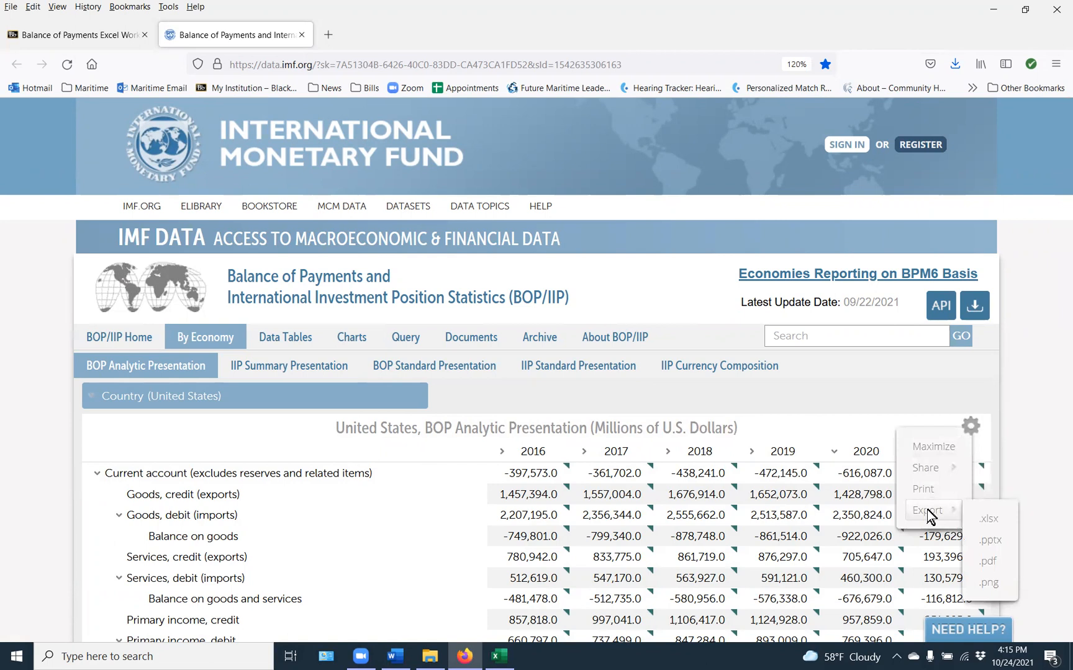
click(990, 519)
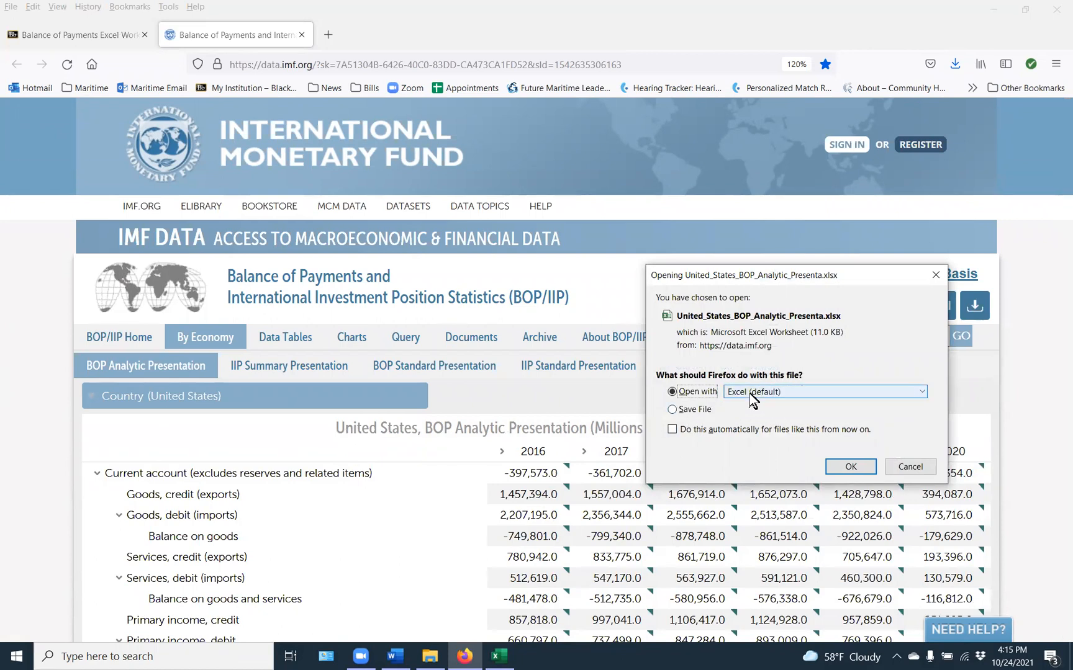
click(850, 467)
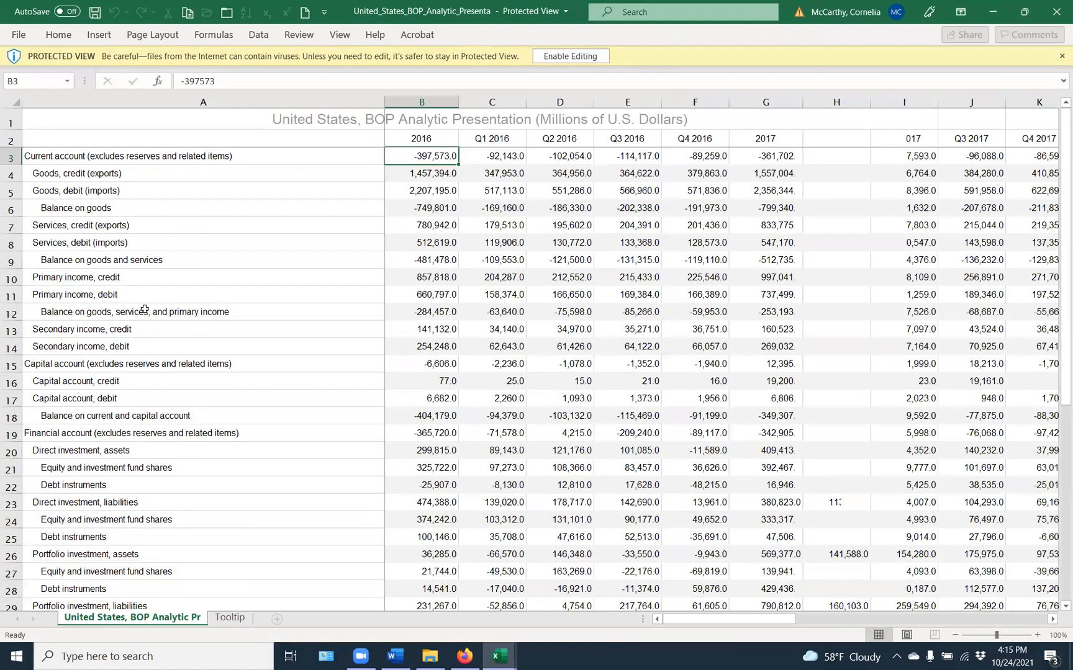
click(586, 56)
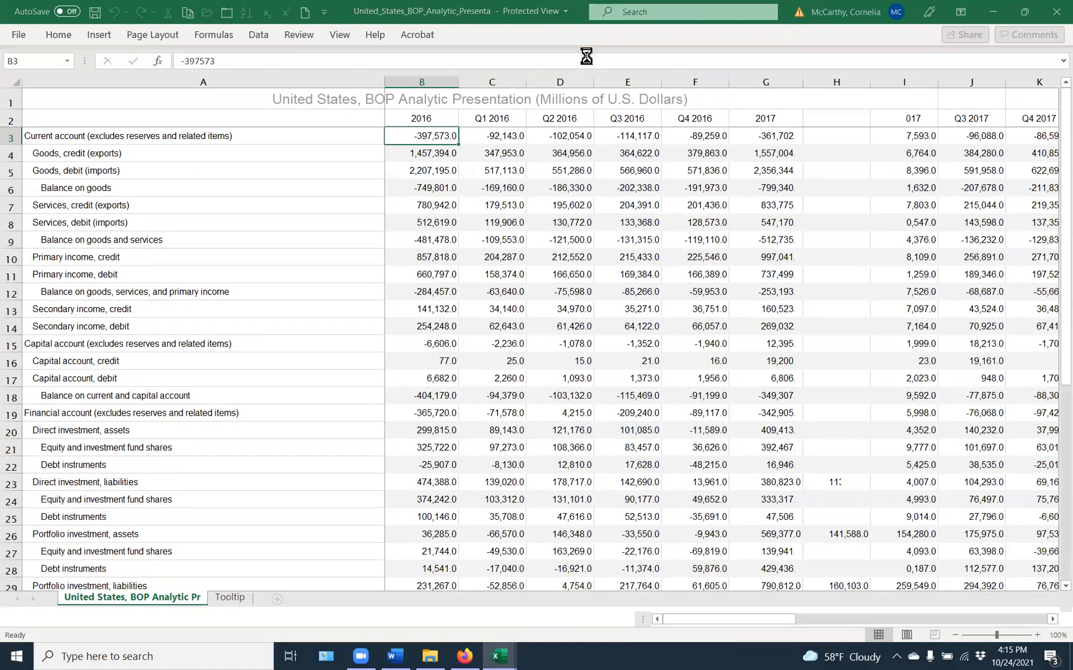
Step: Save the exported workbook under the account holder's last name followed by "IMF Data US"
click(17, 37)
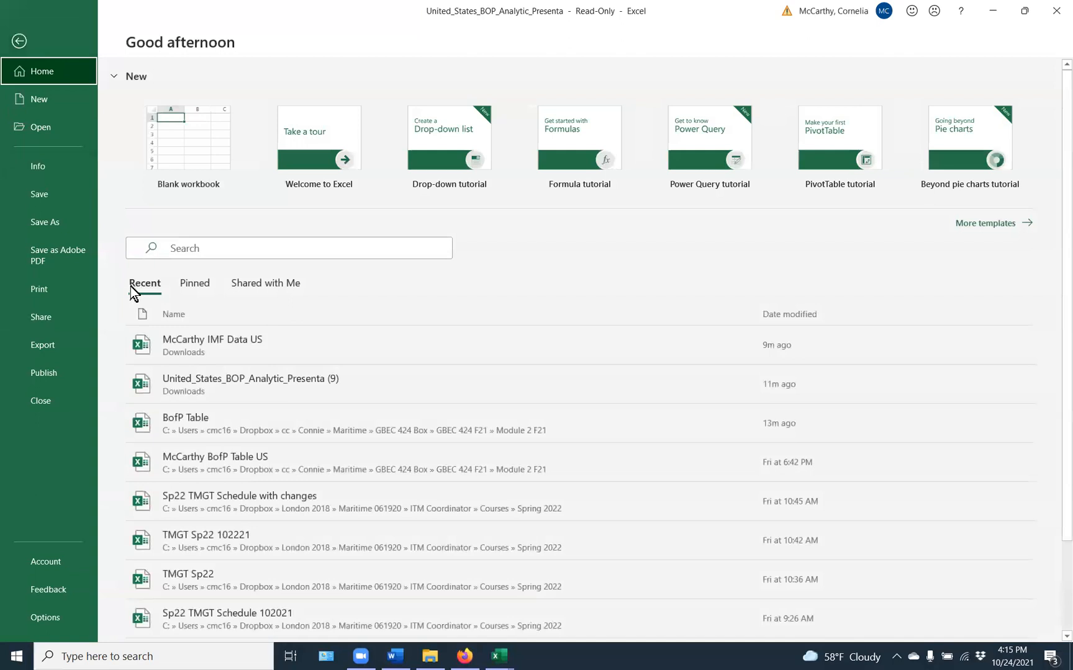
click(44, 222)
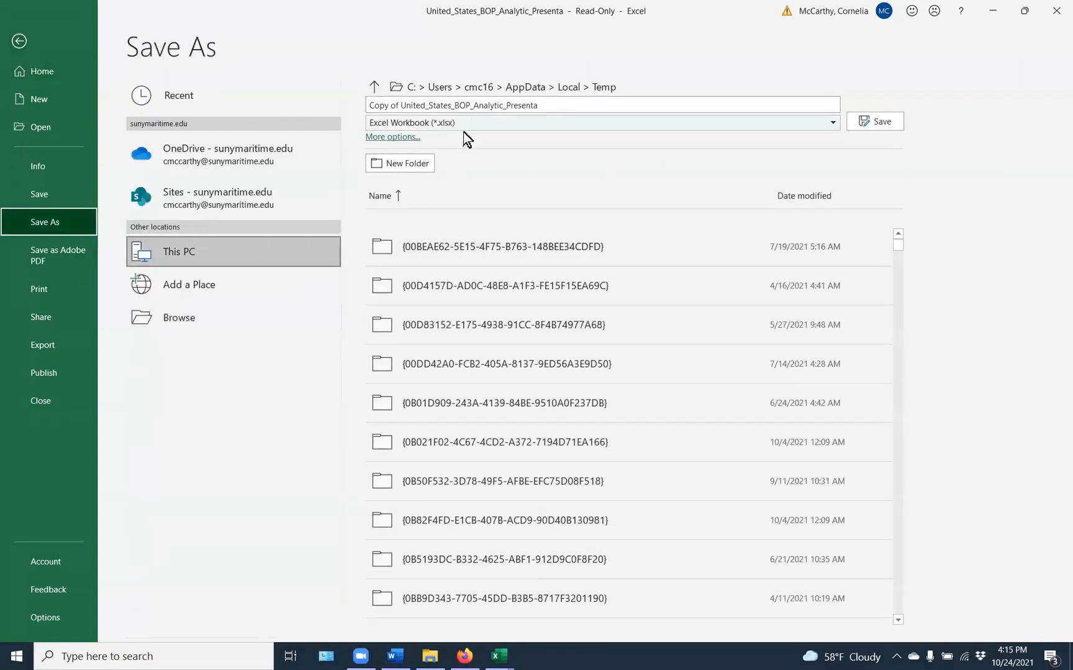
click(473, 109)
key(BackSpace)
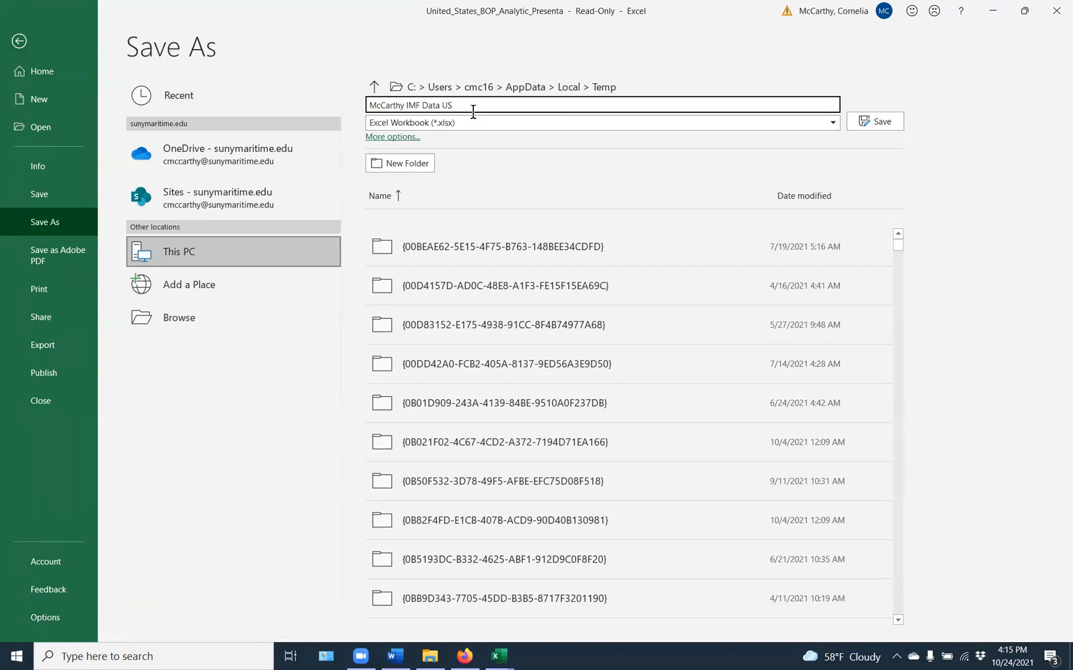
click(878, 124)
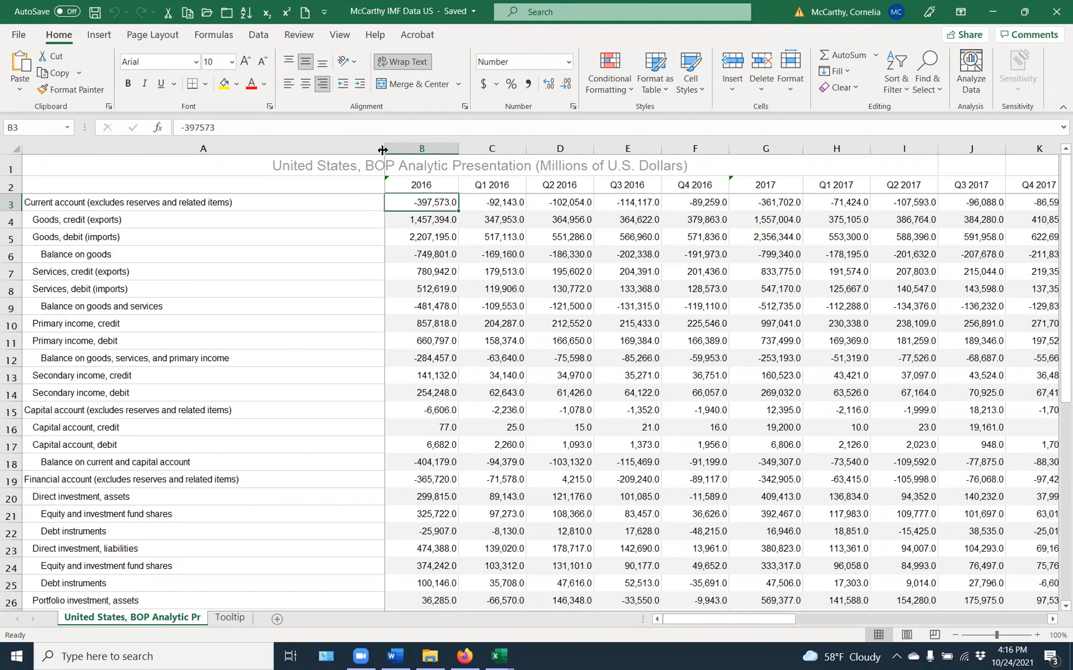
Step: Narrow column A to roughly the width of its row labels
drag(383, 150, 241, 163)
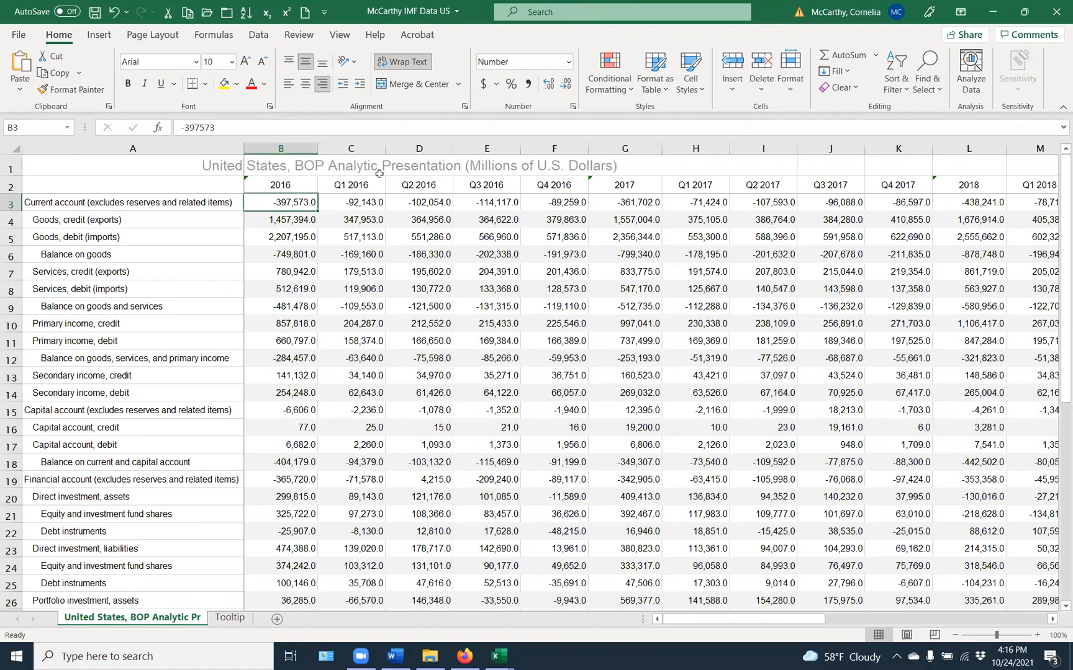
Step: Look through the yearly and quarterly columns of the IMF data sheet to find the 2020 figures
click(1050, 620)
click(1050, 620)
click(1050, 621)
click(1051, 620)
click(1050, 620)
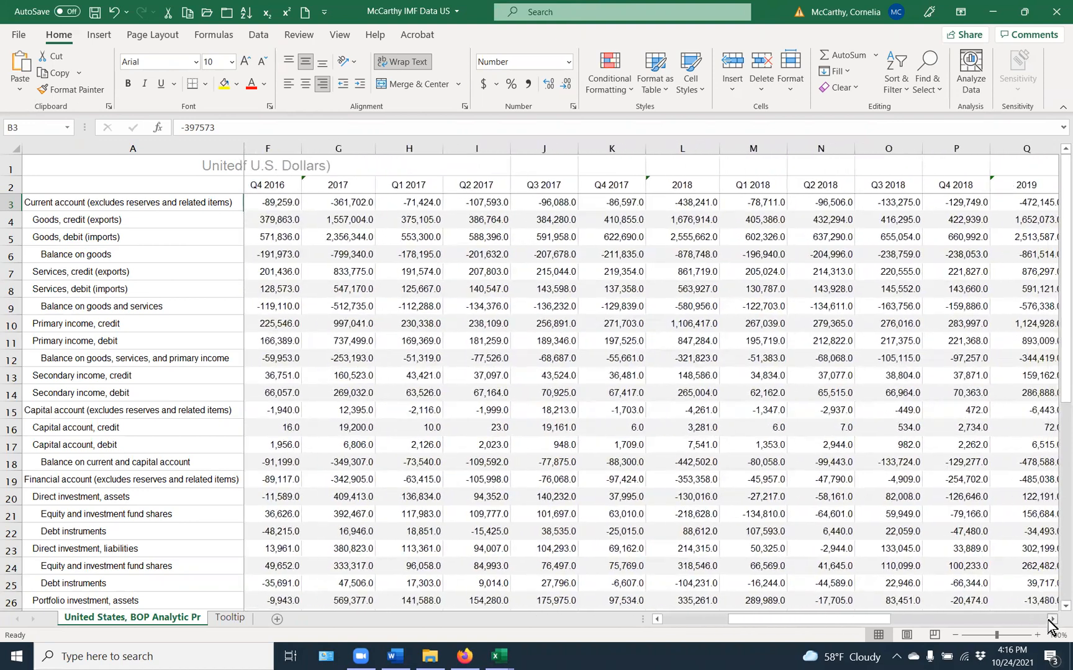
click(1051, 620)
click(1050, 620)
click(1050, 620)
click(1051, 620)
click(1051, 620)
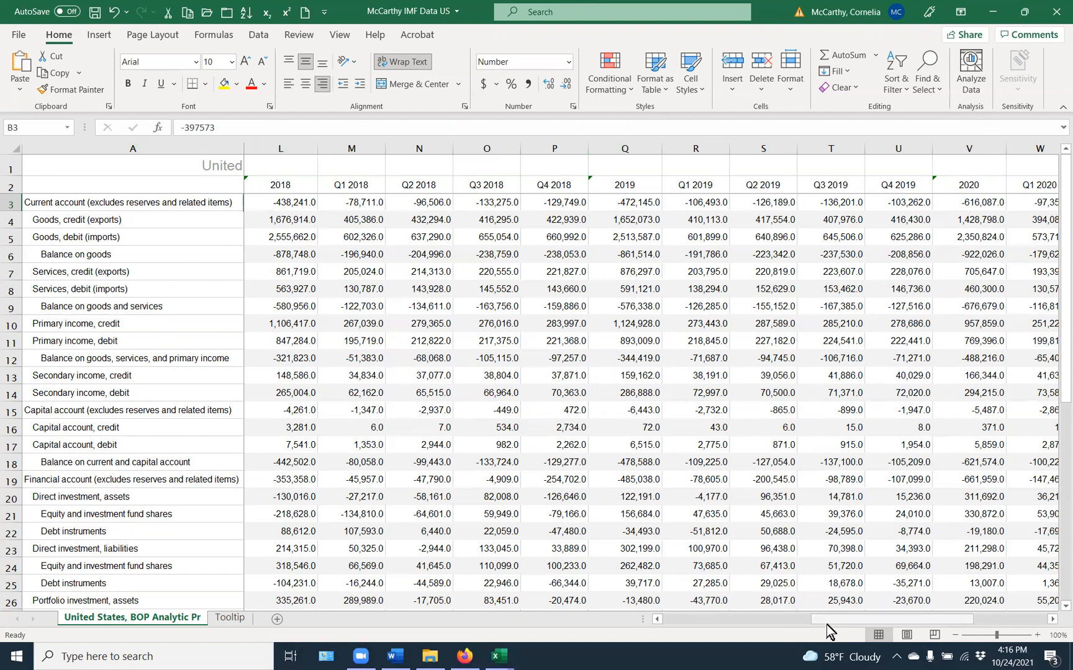
Step: Delete the 2016 column and the Q1 2016 through Q1 2018 columns from the IMF data sheet
drag(807, 622, 661, 619)
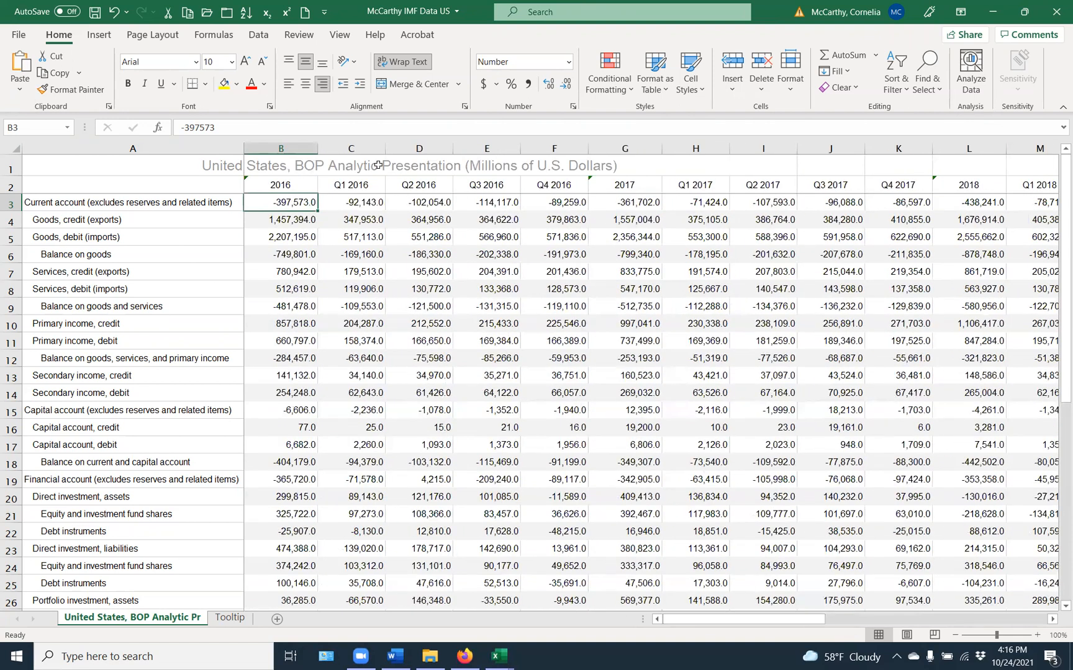
click(288, 147)
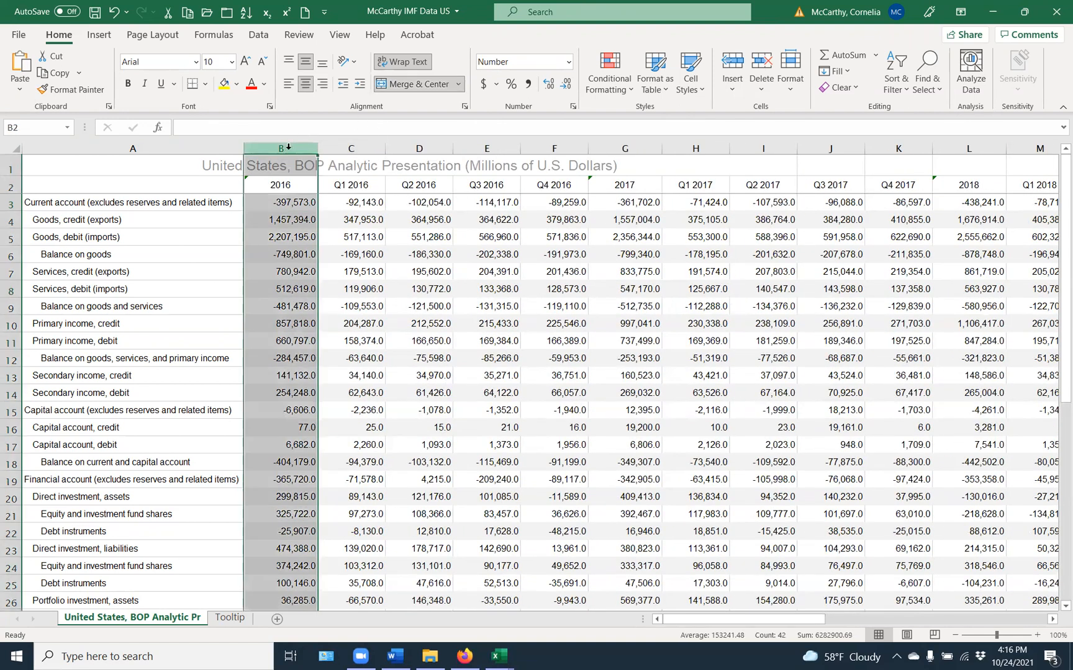
click(767, 65)
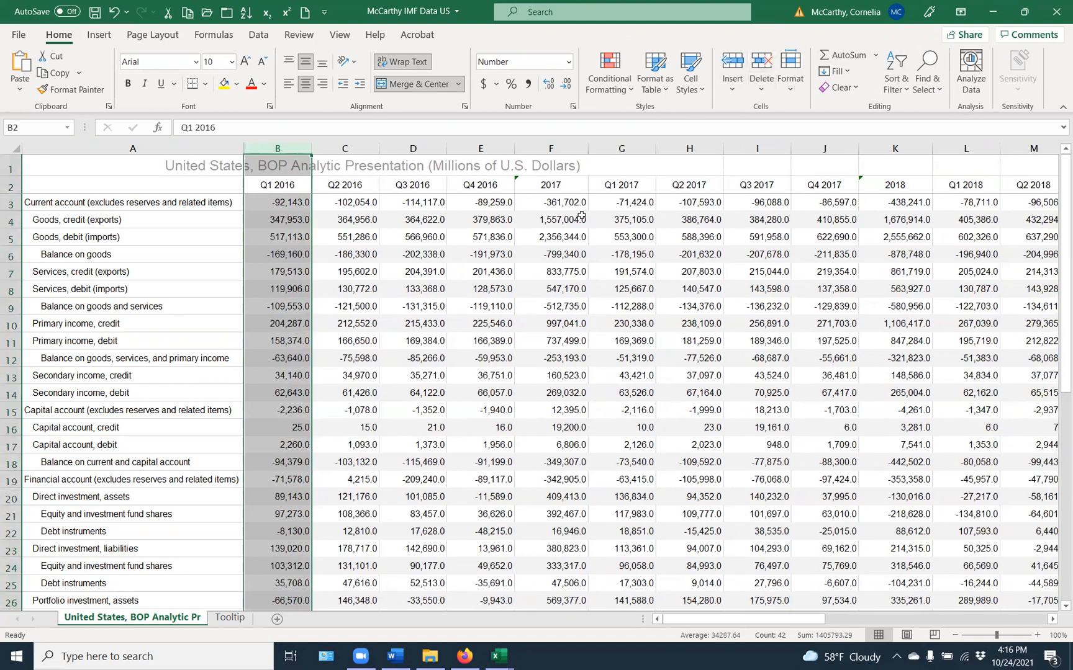
click(288, 151)
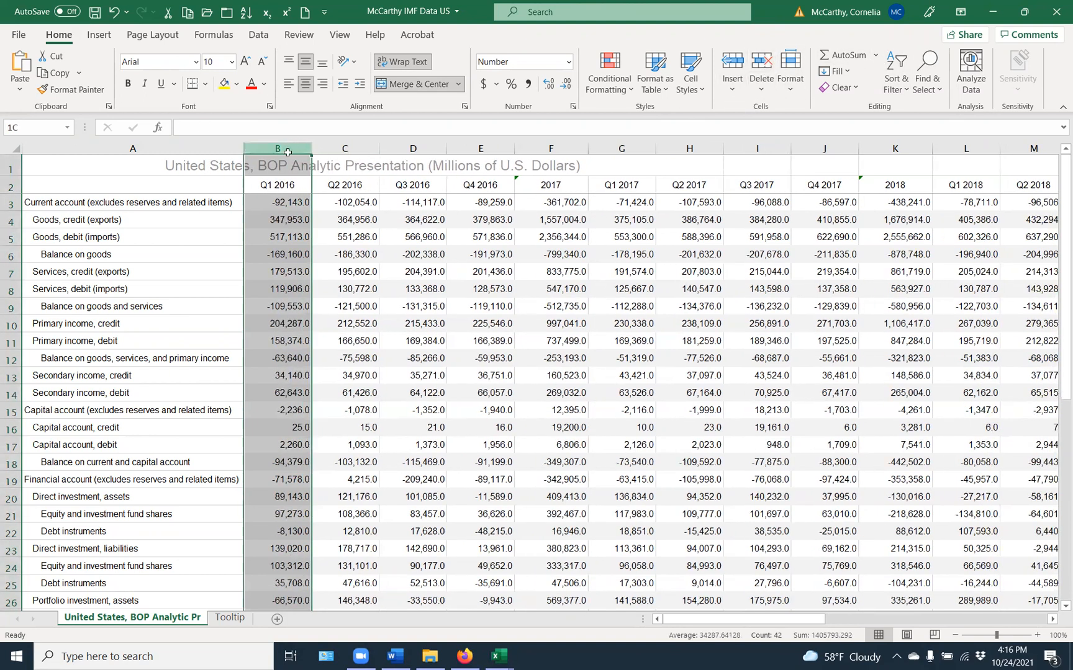
drag(287, 151, 934, 211)
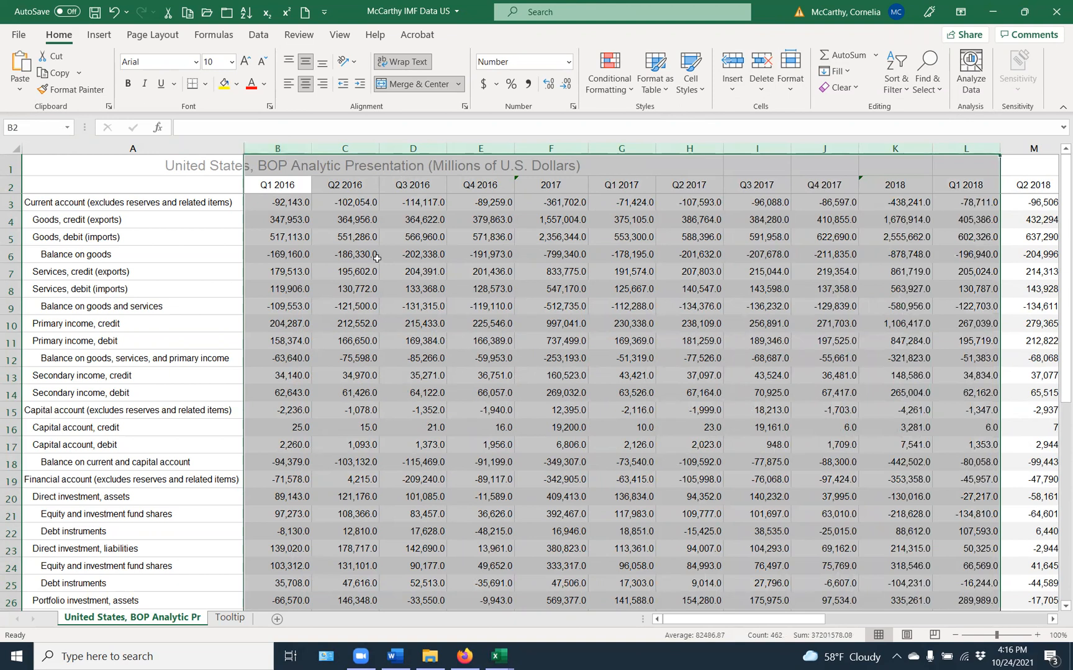
click(761, 62)
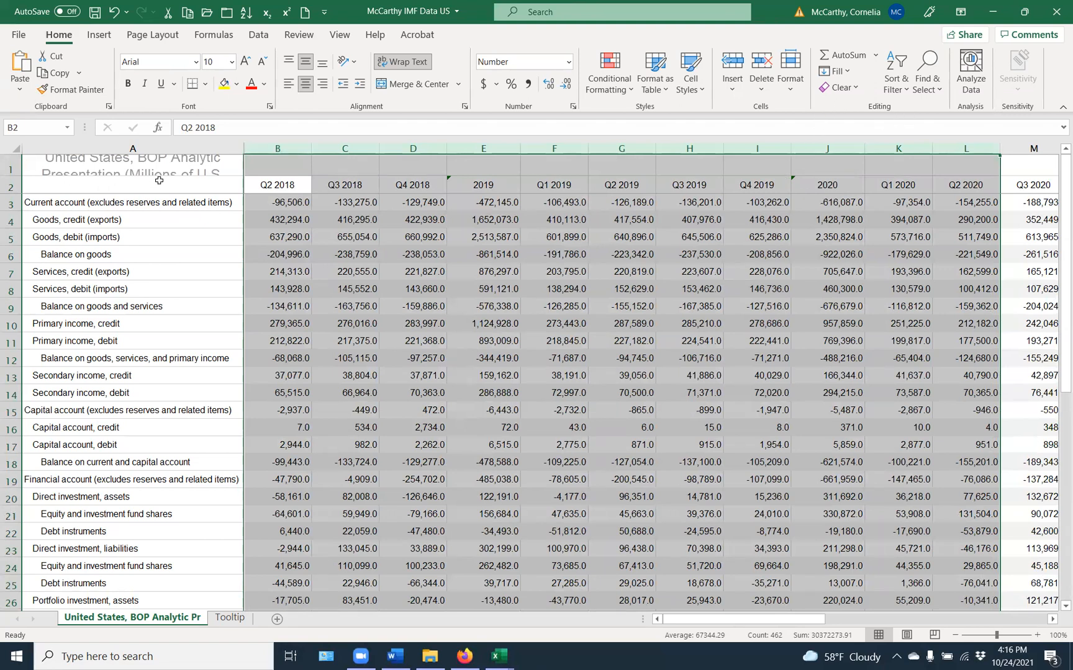
Step: Delete the columns from Q2 2018 through Q4 2019 so the data begins at the 2020 yearly column
click(268, 169)
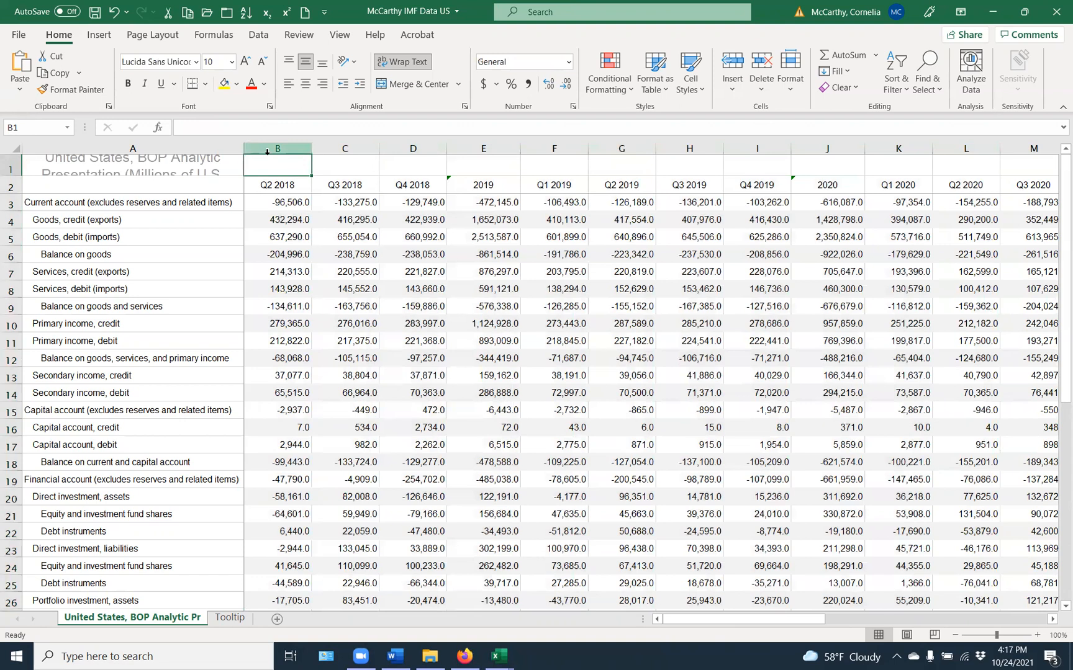
click(267, 149)
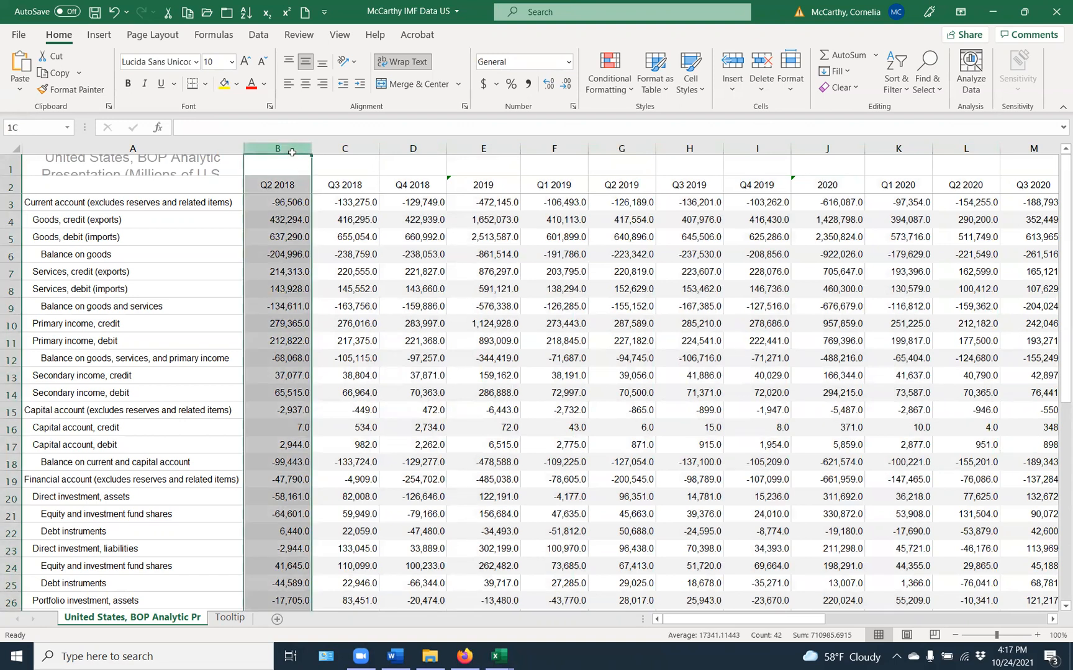
drag(291, 152, 747, 204)
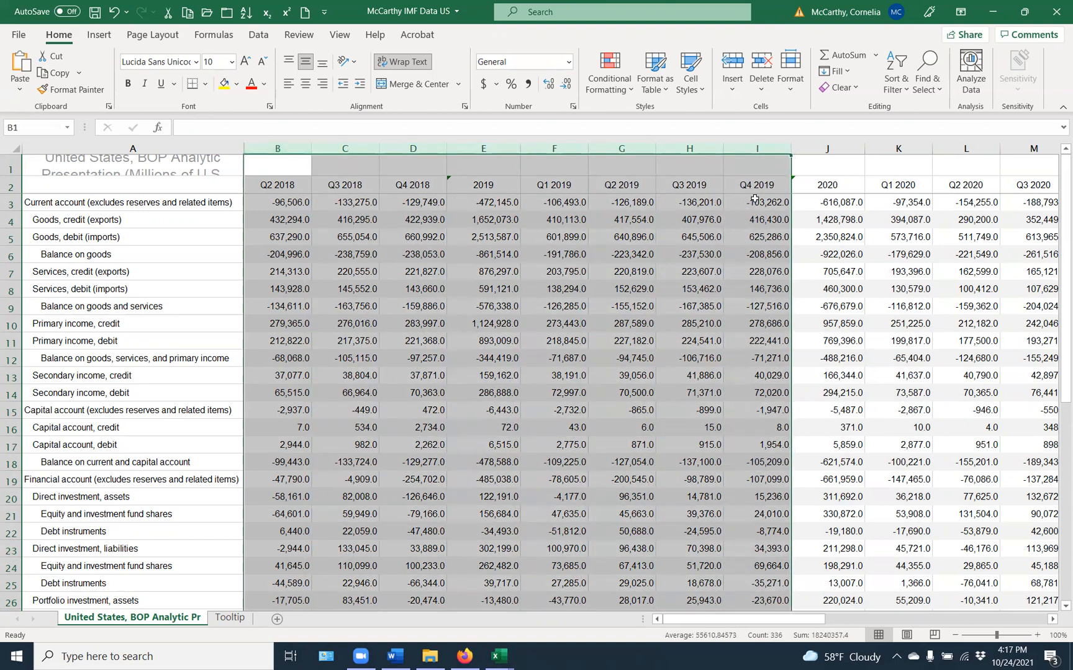
click(761, 65)
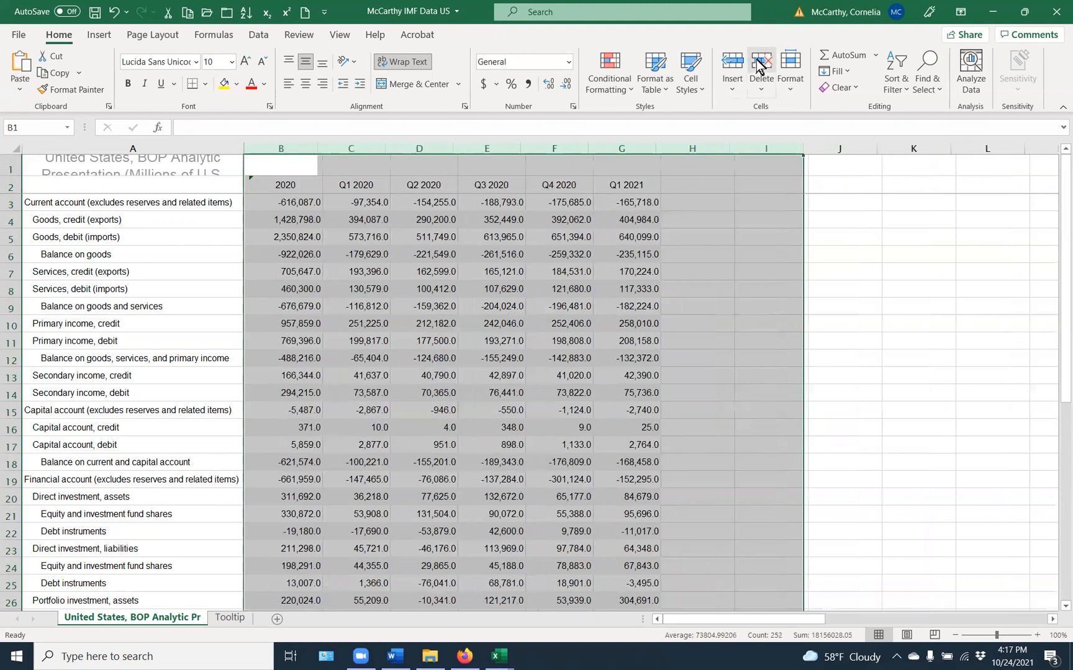
Step: Delete the quarterly columns Q1 2020 through Q1 2021, keeping the 2020 yearly column, and save the workbook
click(349, 212)
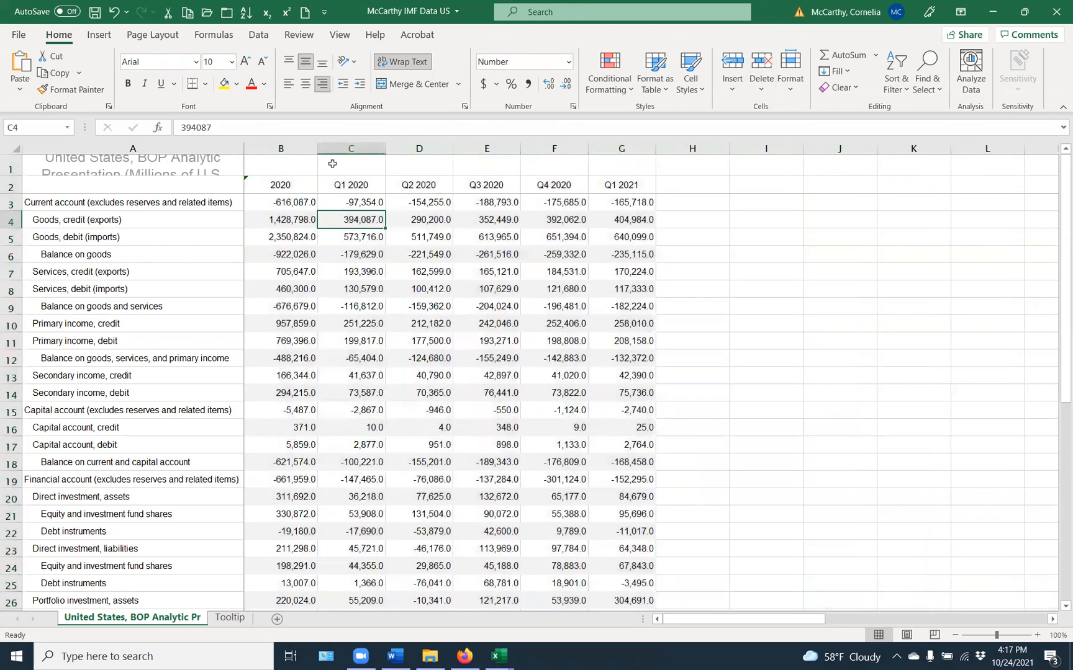
drag(343, 148, 702, 174)
click(770, 63)
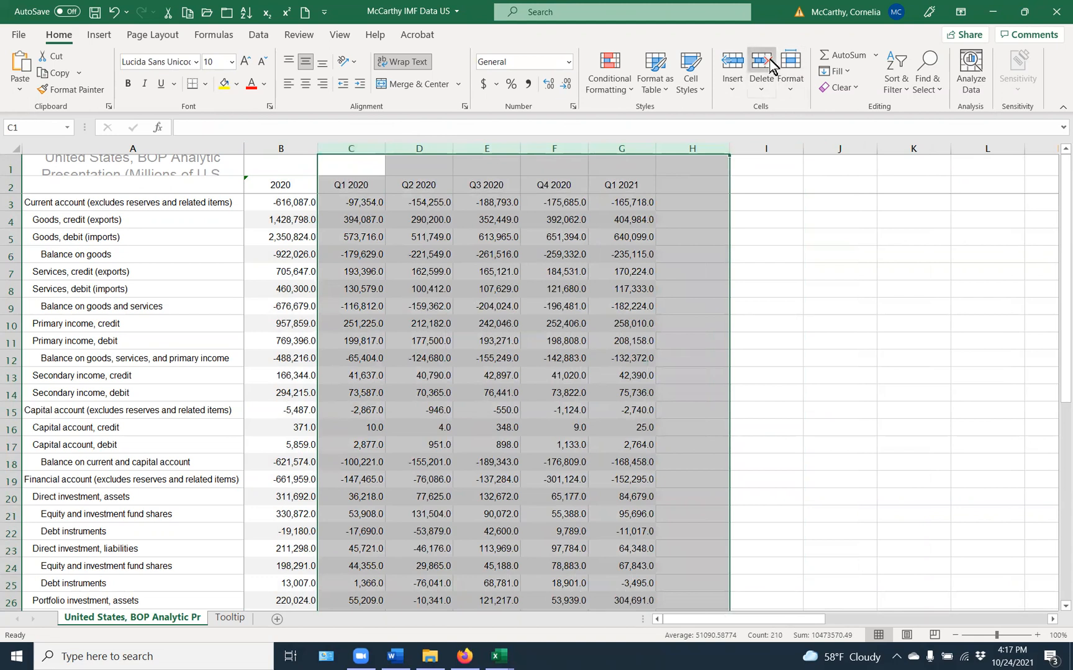
click(587, 225)
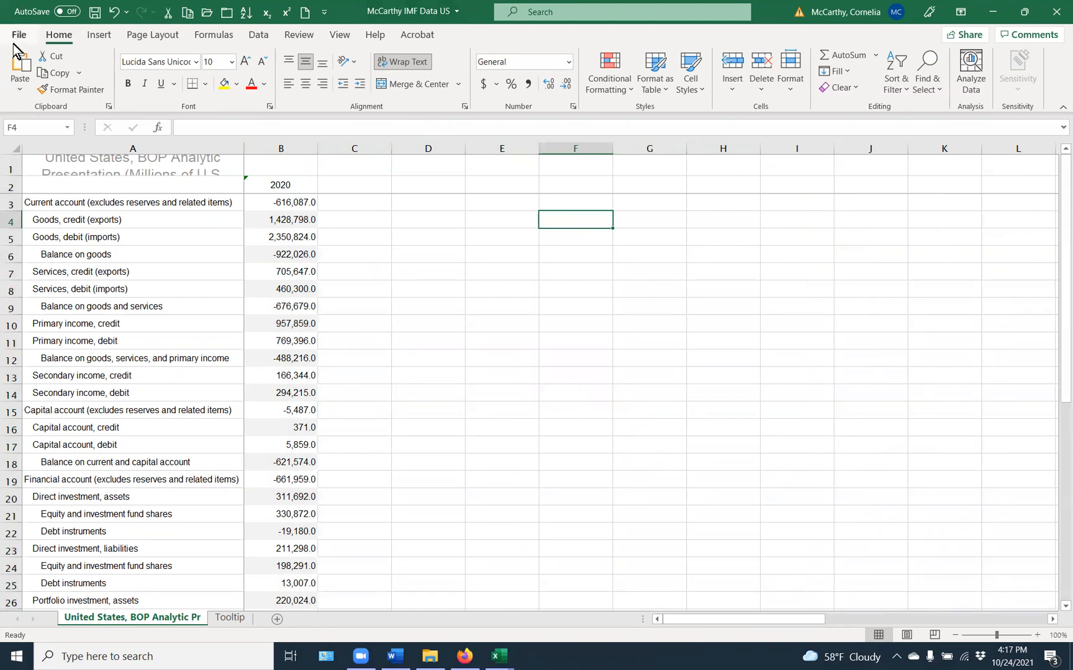
click(94, 13)
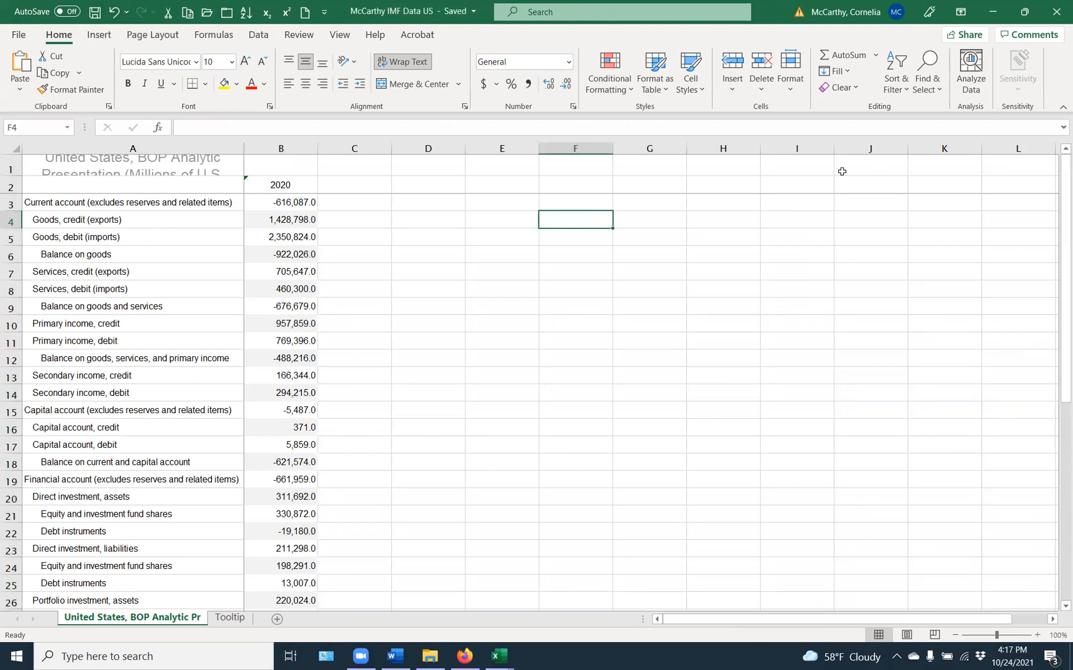
Step: Reduce the IMF Data and BofP Table workbooks to floating windows side by side, with the IMF Data window made taller and its column A slightly wider
click(1023, 15)
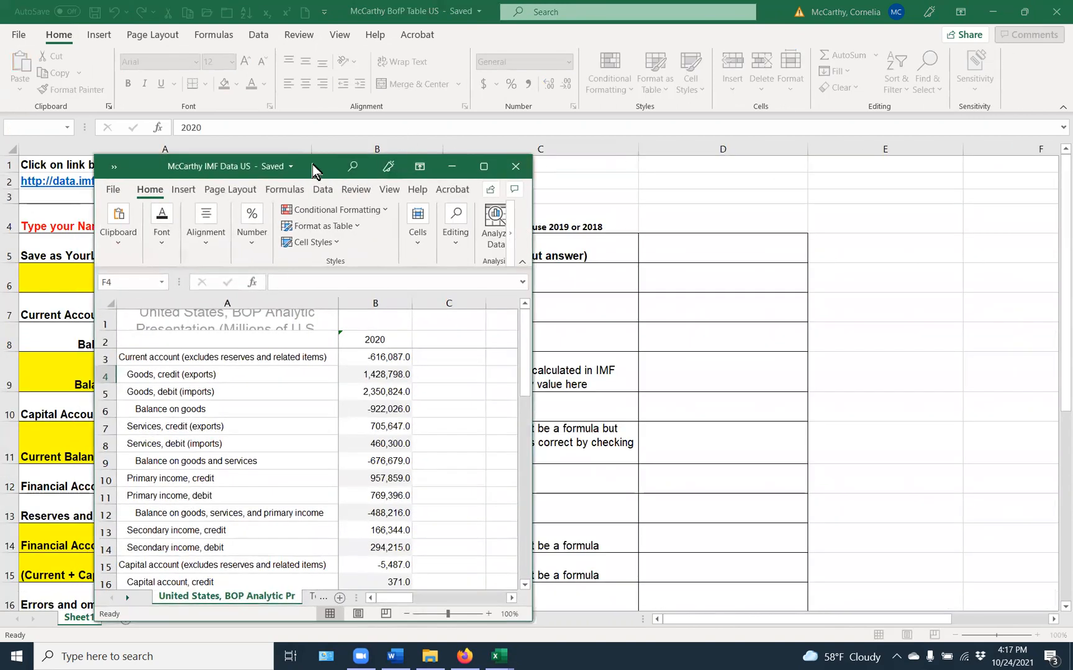
drag(345, 165, 805, 70)
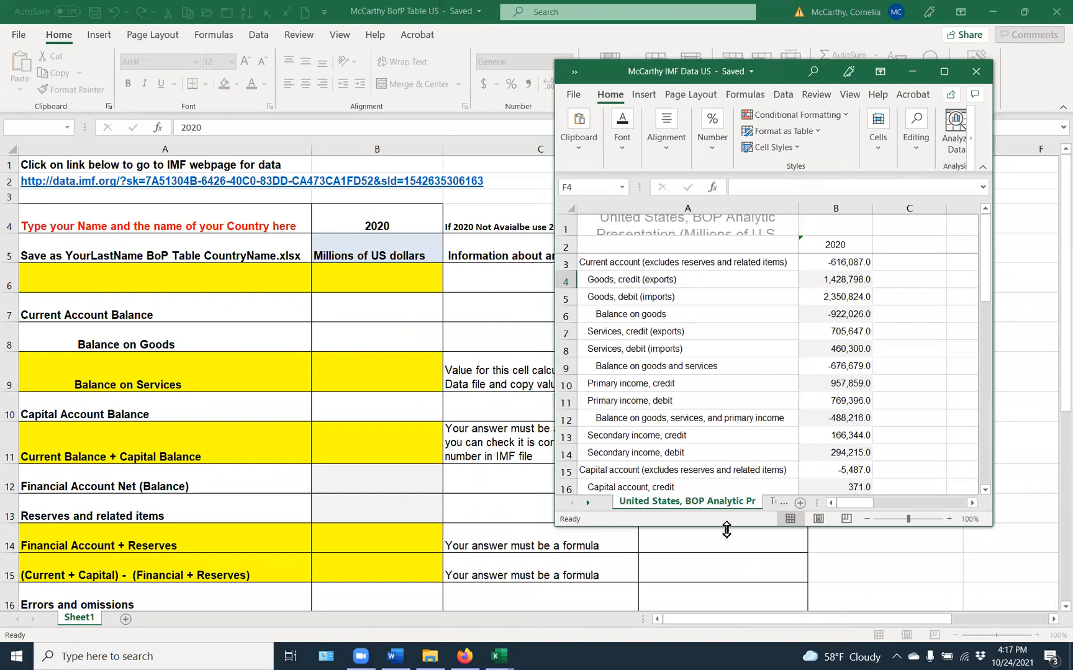
drag(727, 530, 726, 638)
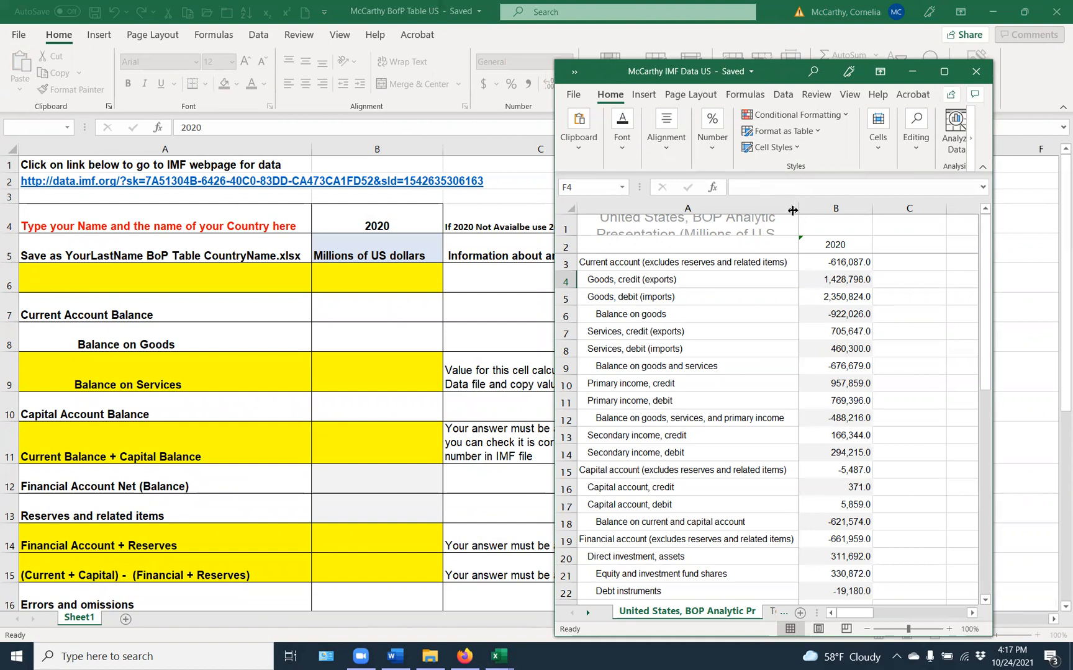
drag(795, 209, 800, 210)
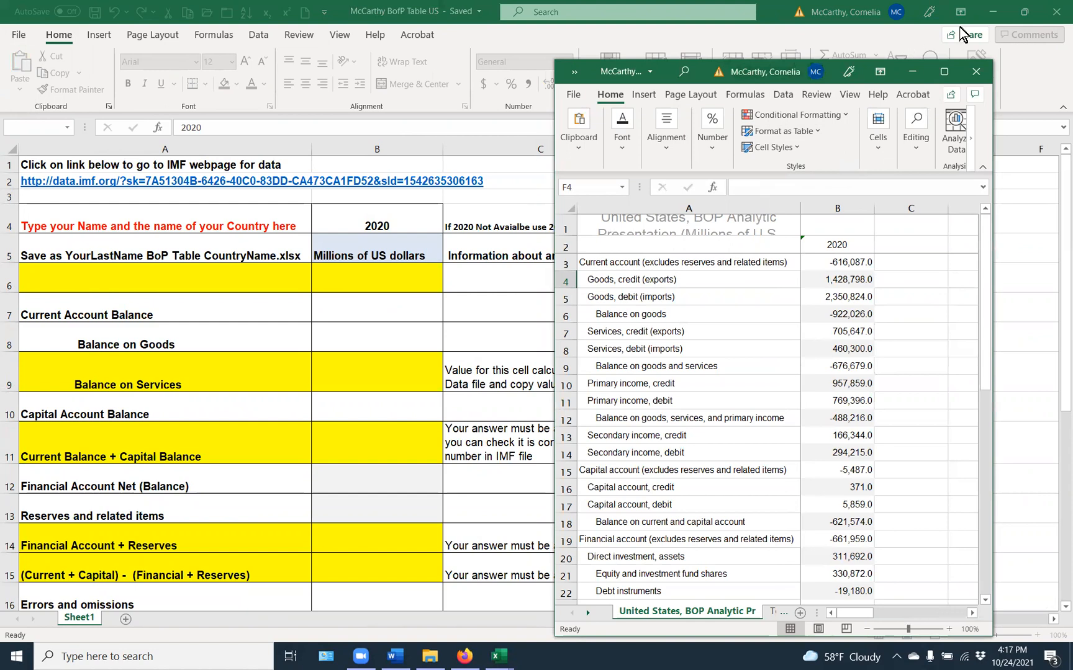
click(1026, 17)
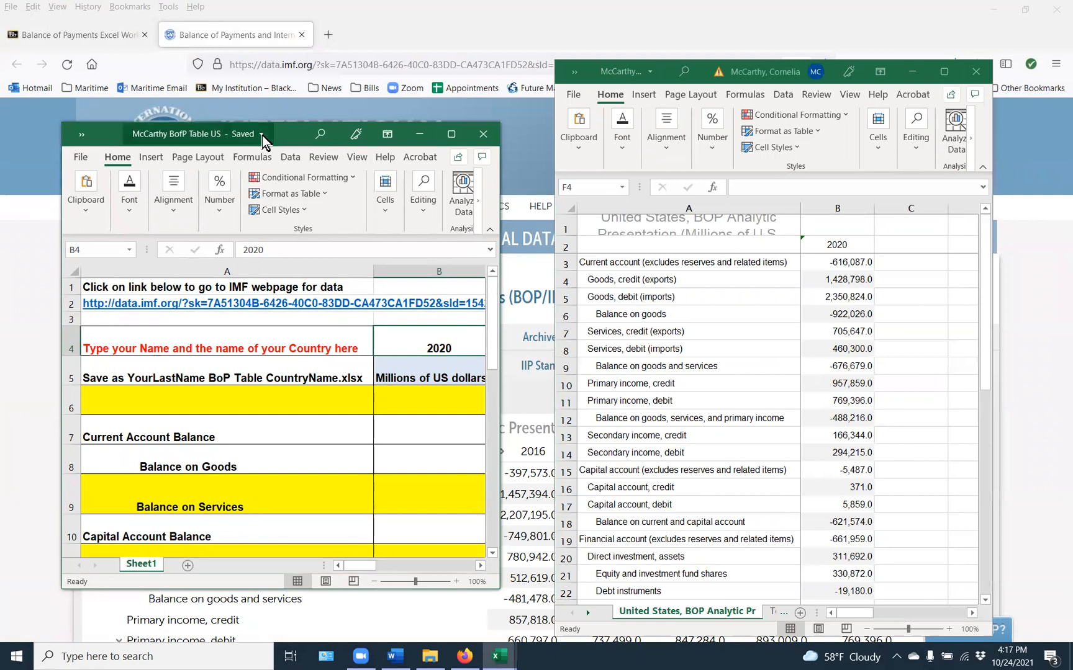
drag(263, 141, 279, 112)
Step: Switch to Firefox, close the IMF data page while keeping the assignment page open, and minimize the browser
click(1058, 20)
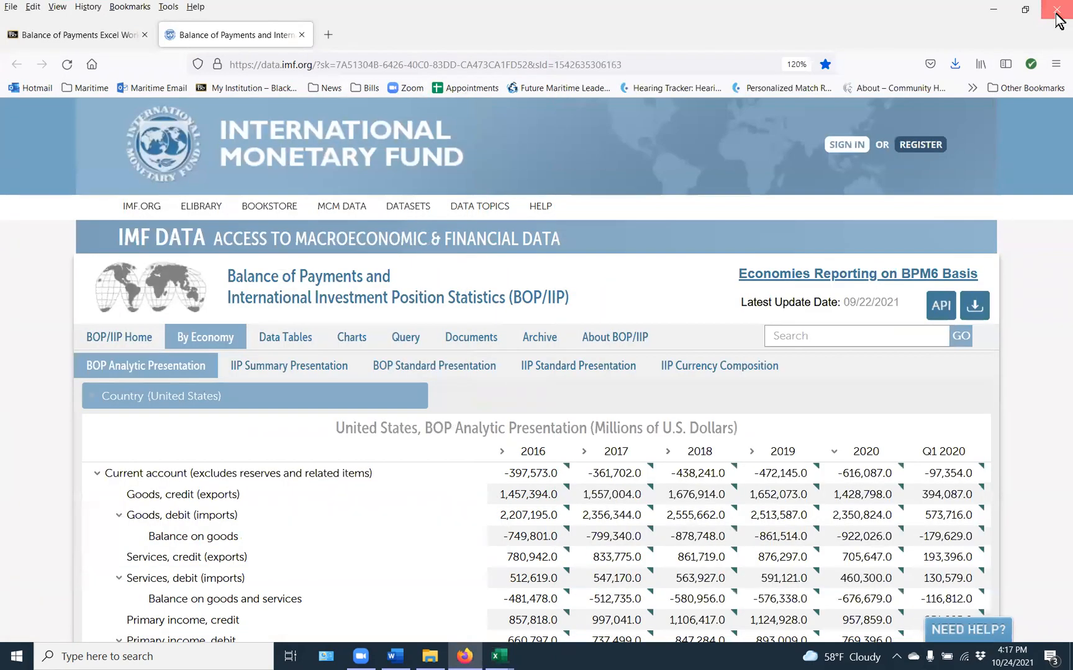
click(1057, 20)
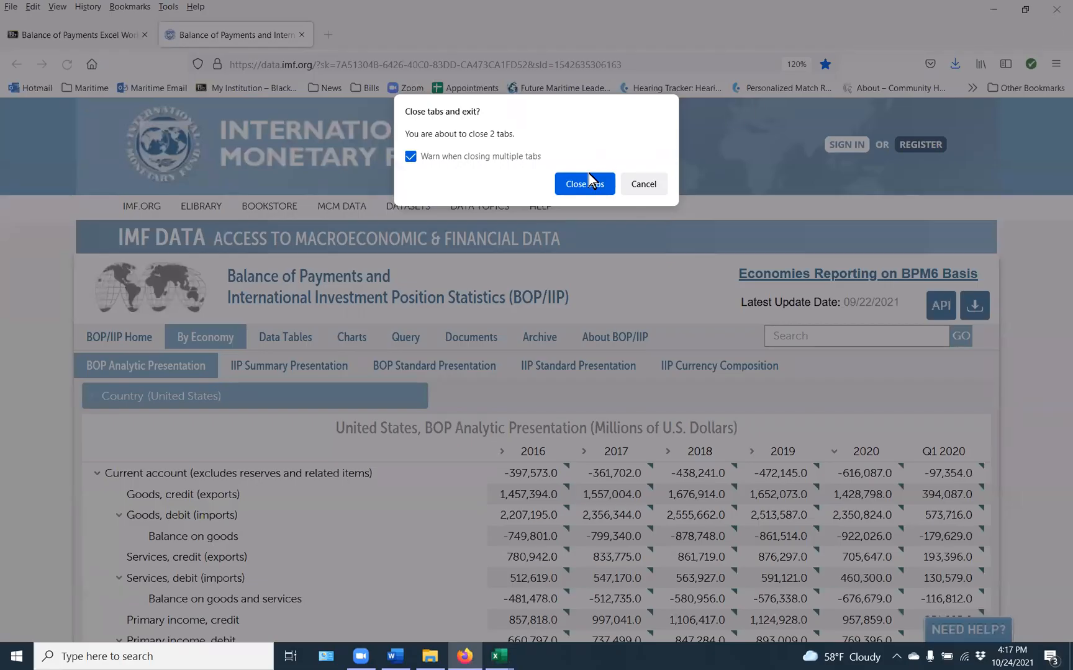
click(646, 183)
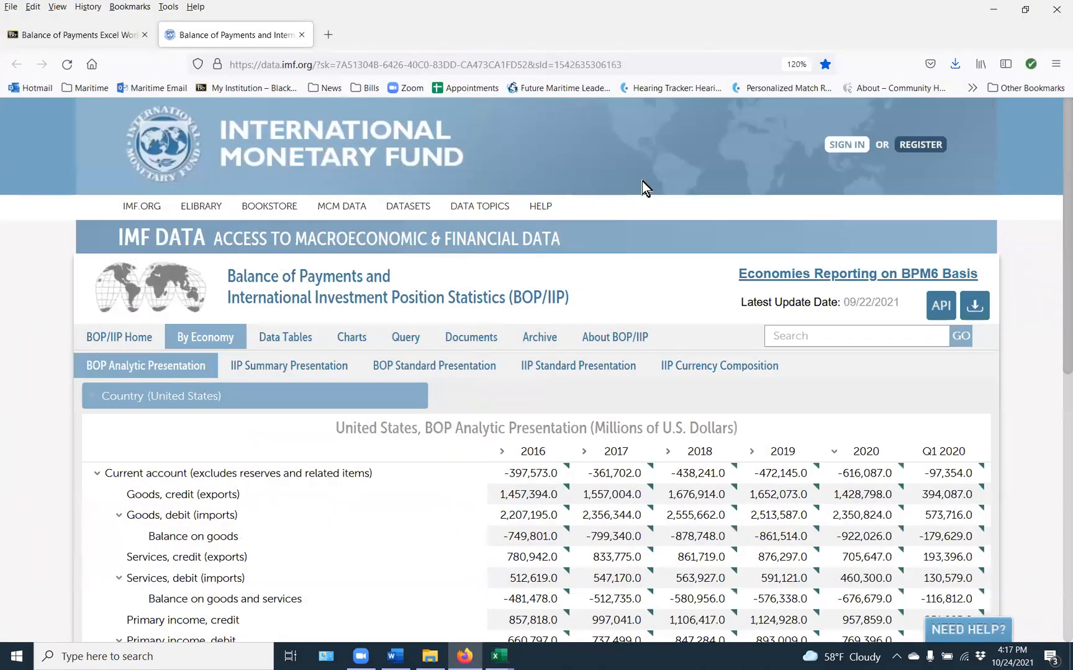
click(301, 34)
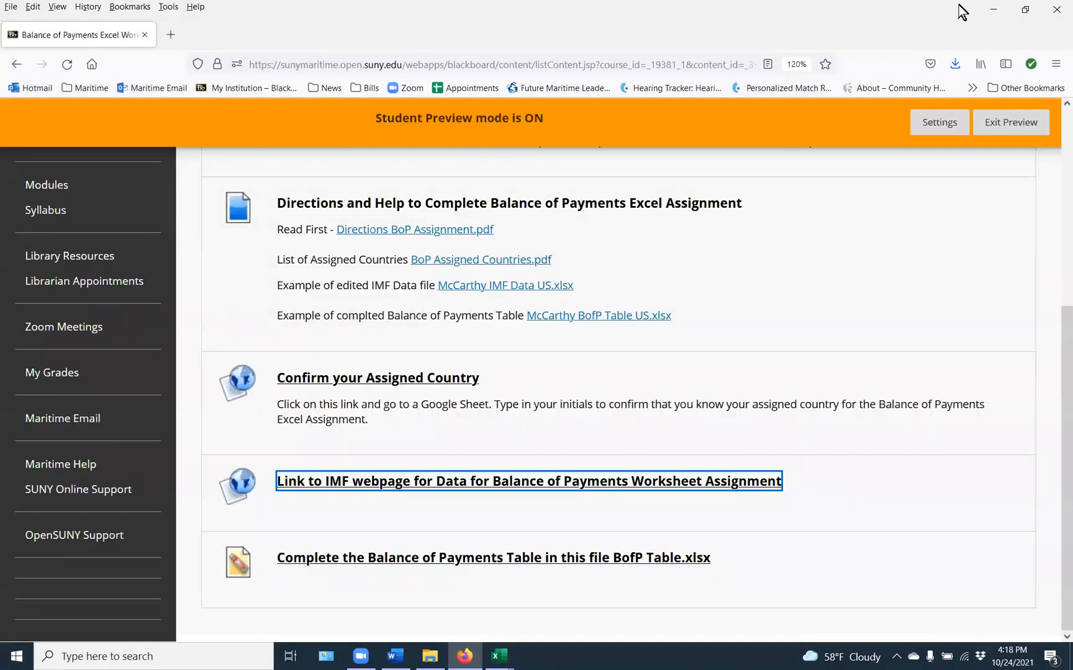
click(994, 10)
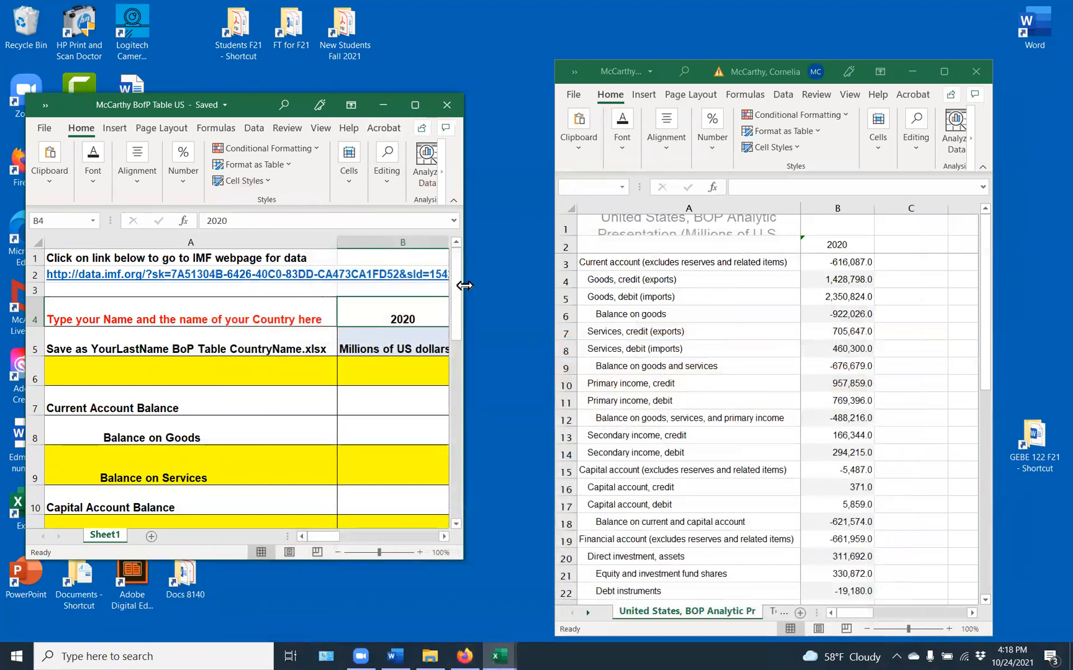
Step: Make the BofP Table window wider and taller, and narrow its column A to show more of the table
drag(464, 286, 509, 285)
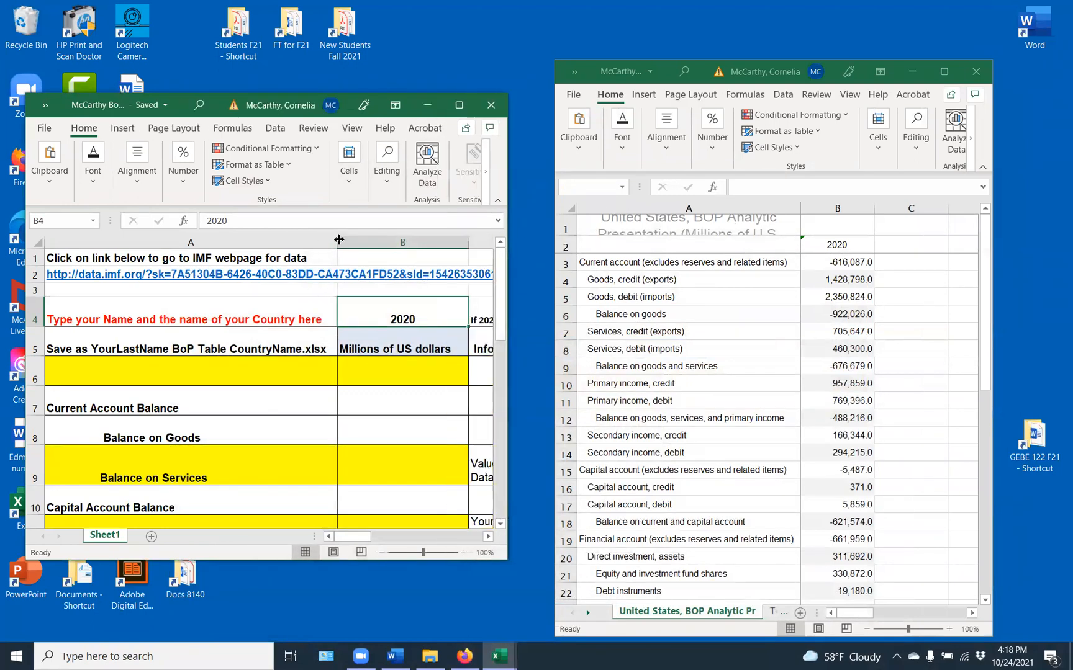
drag(333, 239, 266, 240)
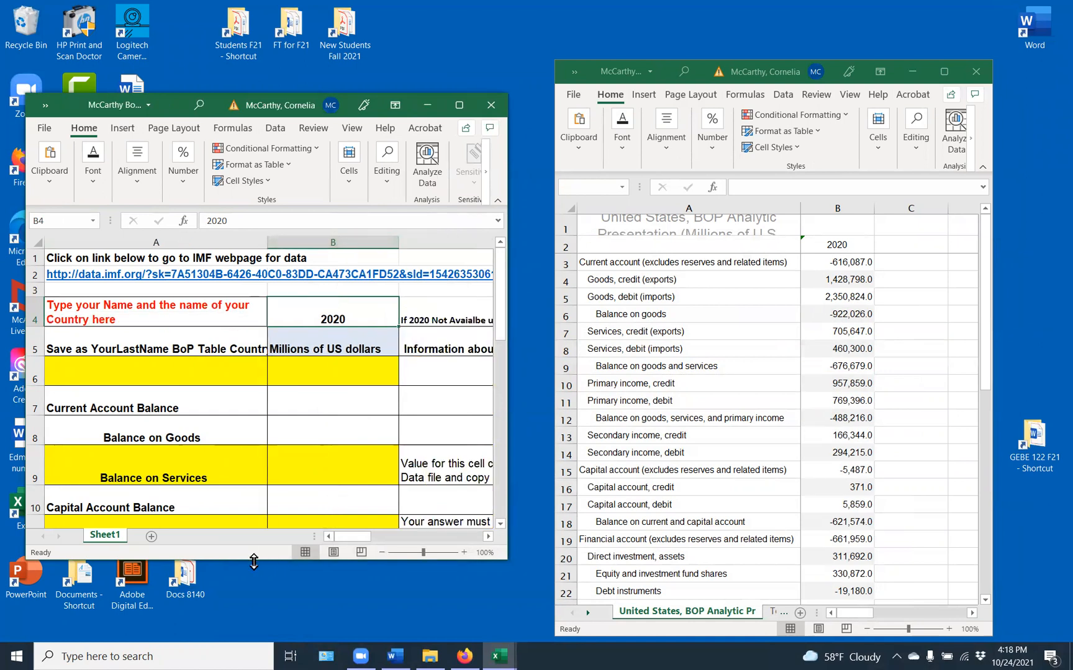
drag(254, 562, 292, 628)
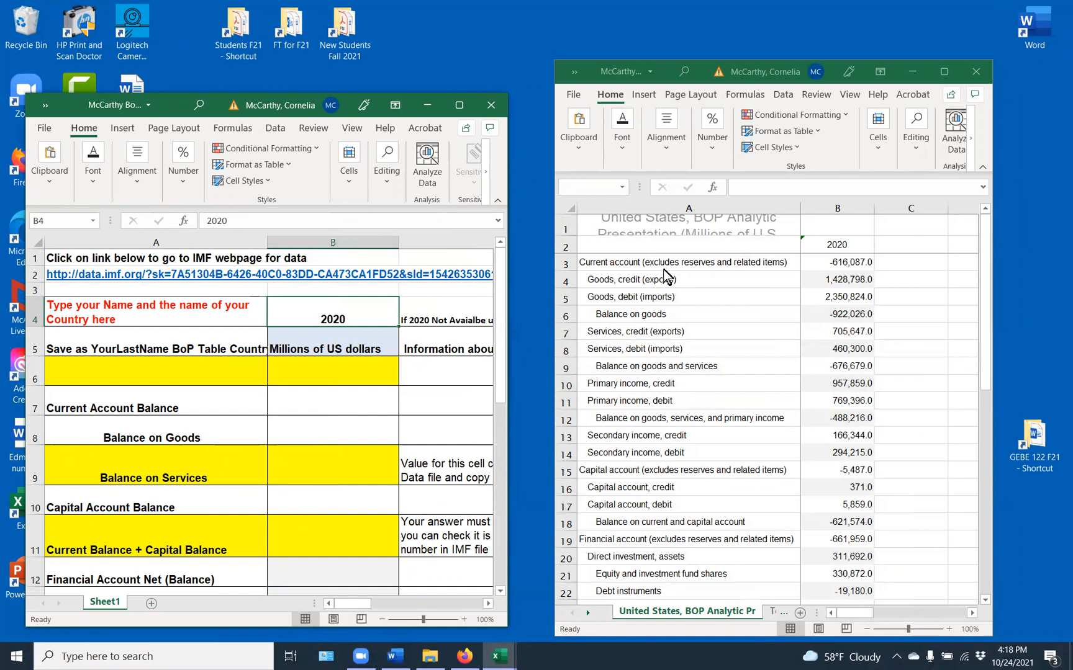
Step: Copy the 2020 current account value from IMF Data cell B3 into the Current Account Balance cell B7 of the BofP Table
click(834, 266)
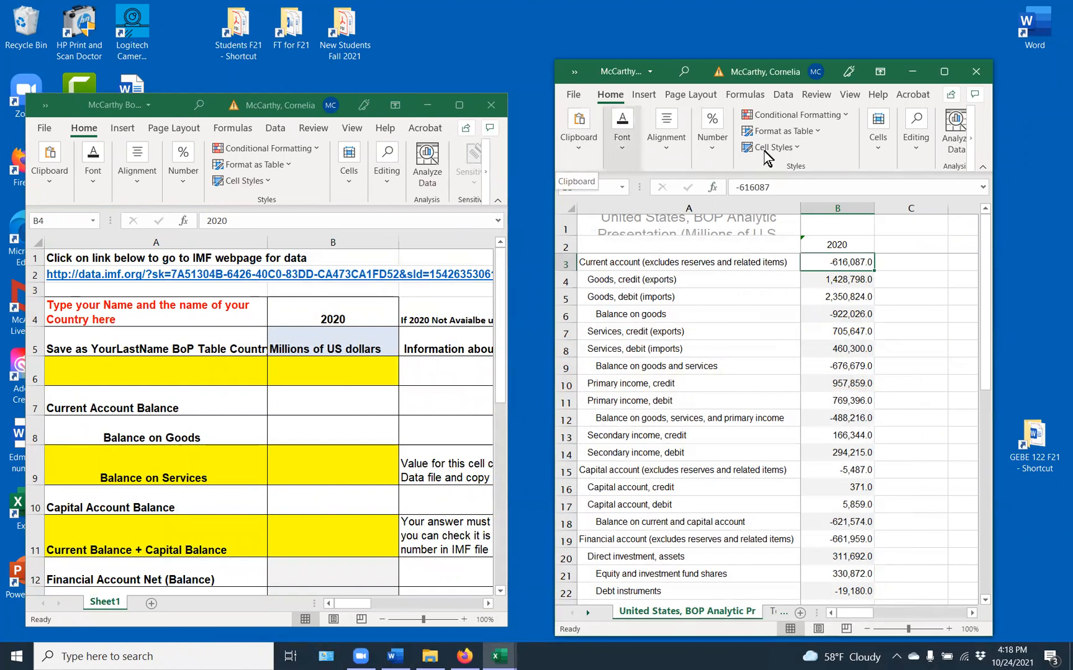
click(941, 71)
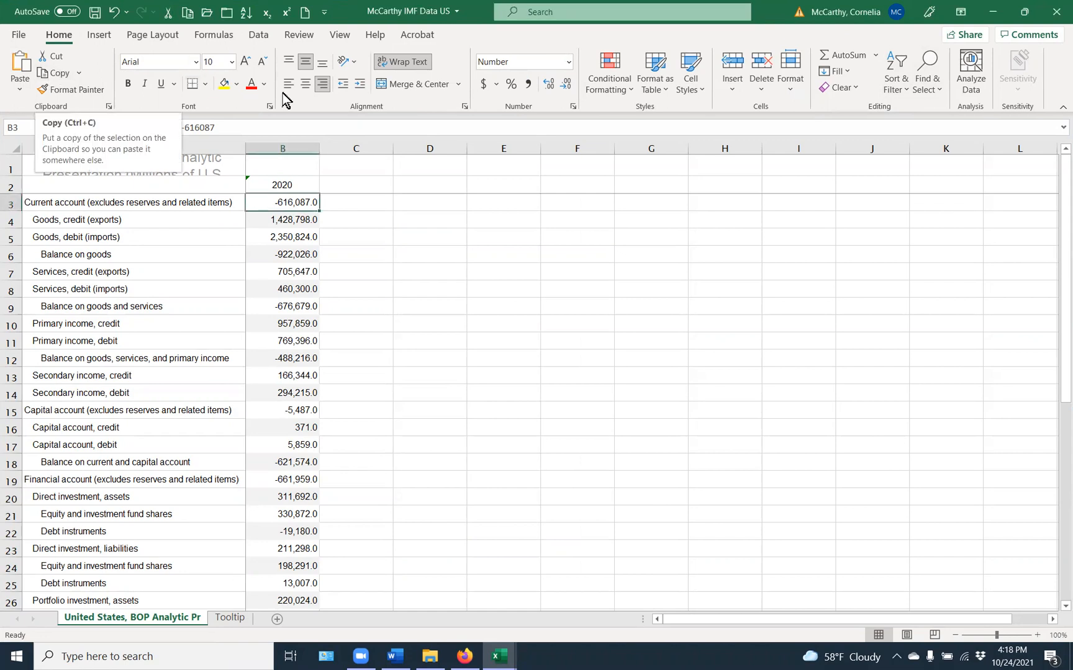
click(1025, 12)
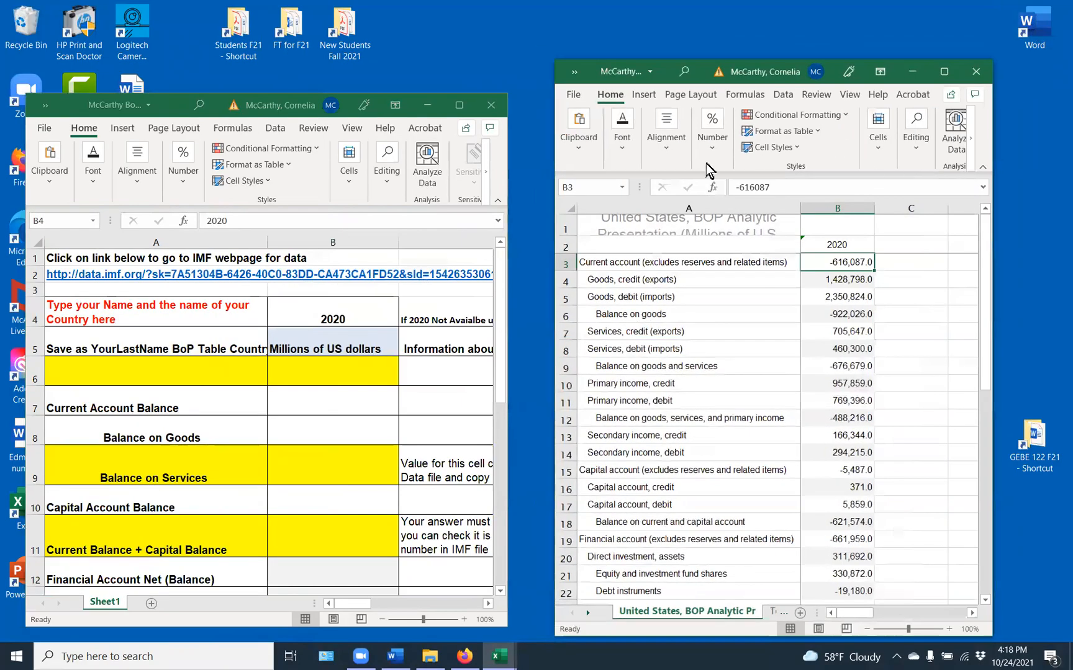
click(579, 137)
click(593, 198)
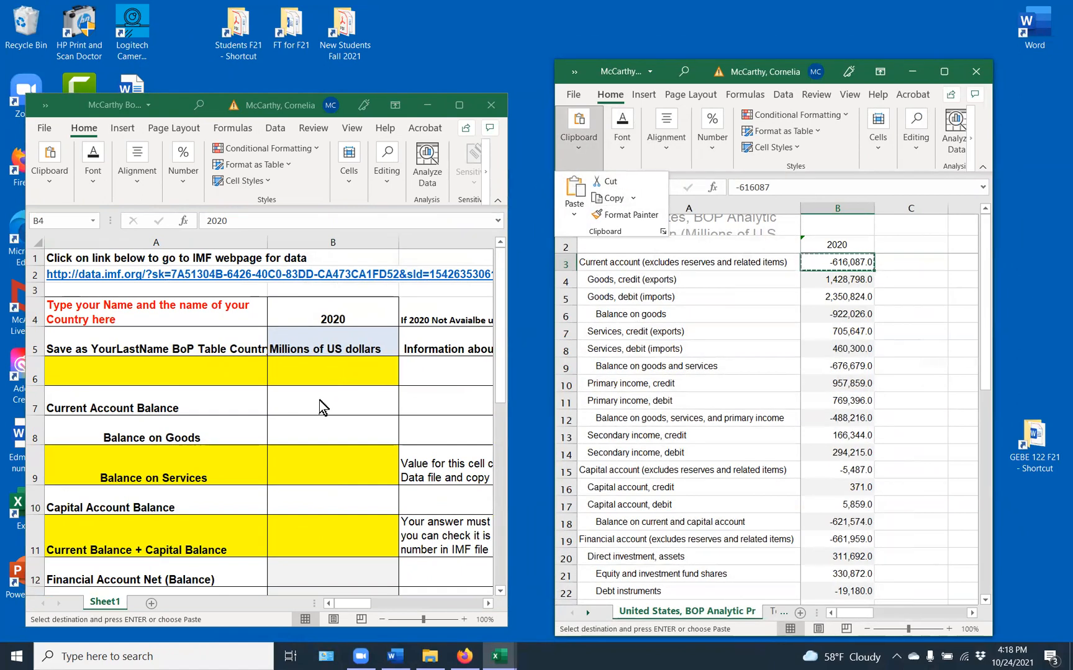
click(302, 410)
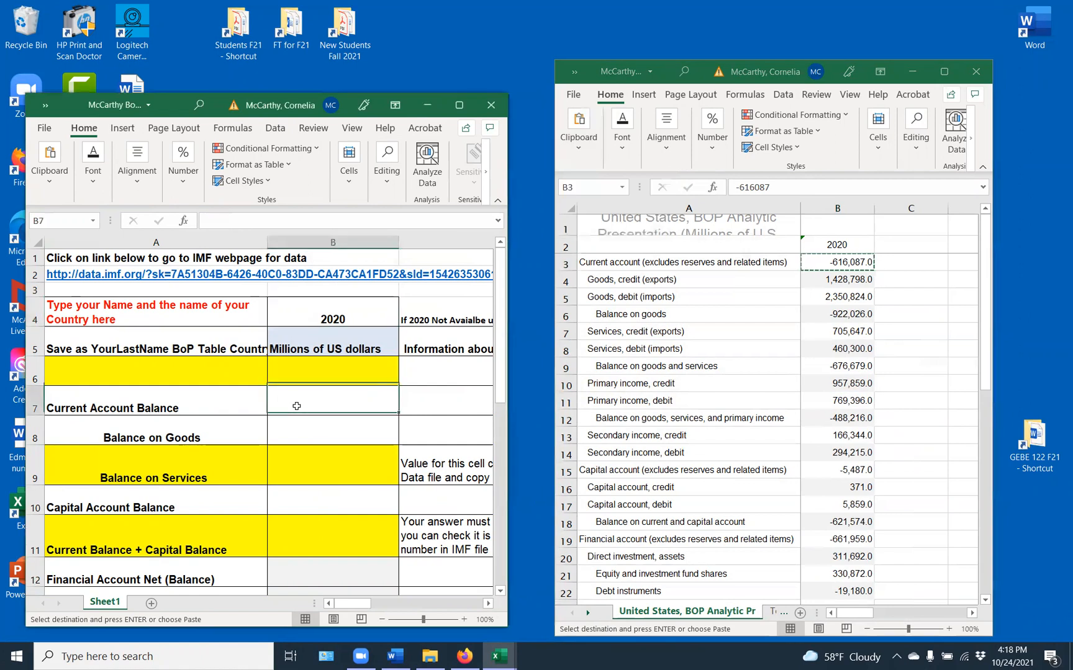
click(47, 179)
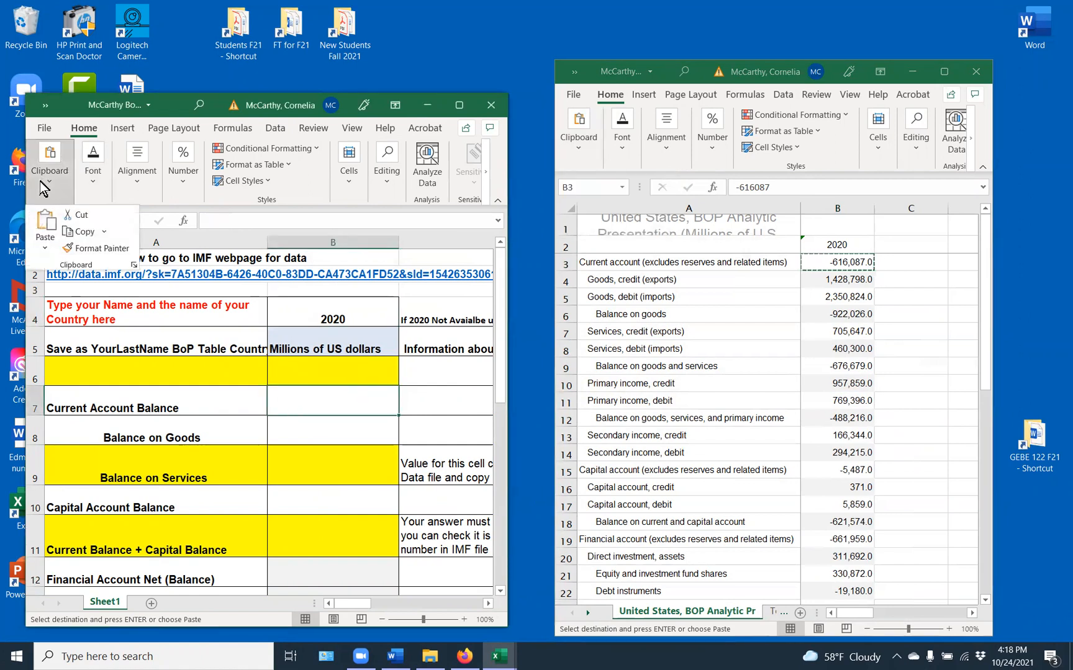
click(42, 225)
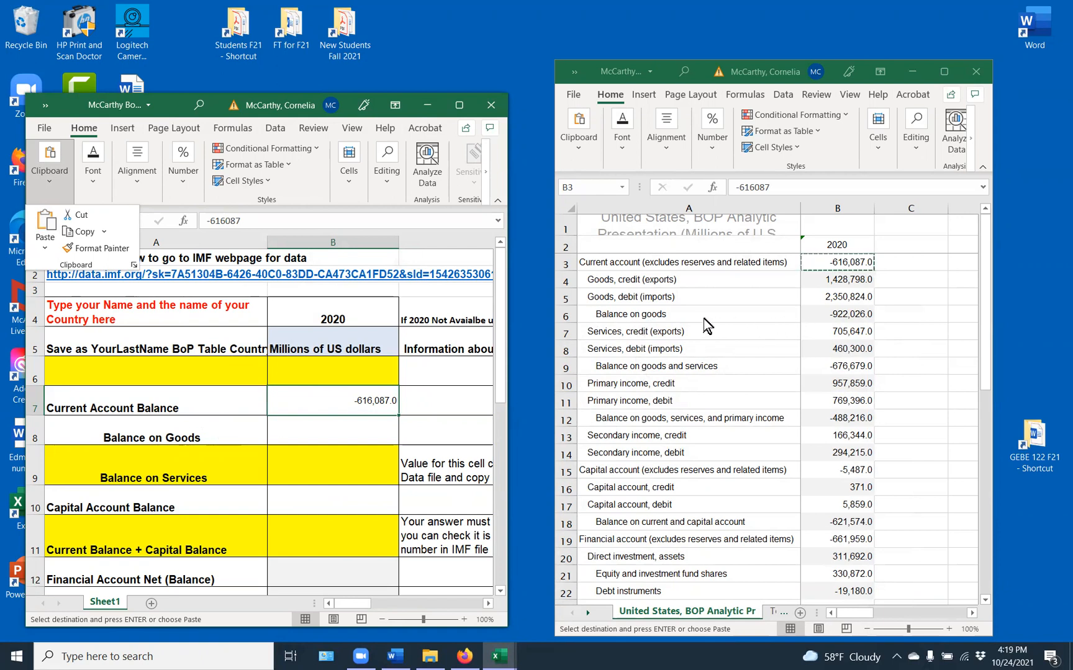
Step: Copy the 2020 balance on goods from IMF Data cell B6 into the Balance on Goods cell B8 of the BofP Table
click(849, 318)
click(846, 315)
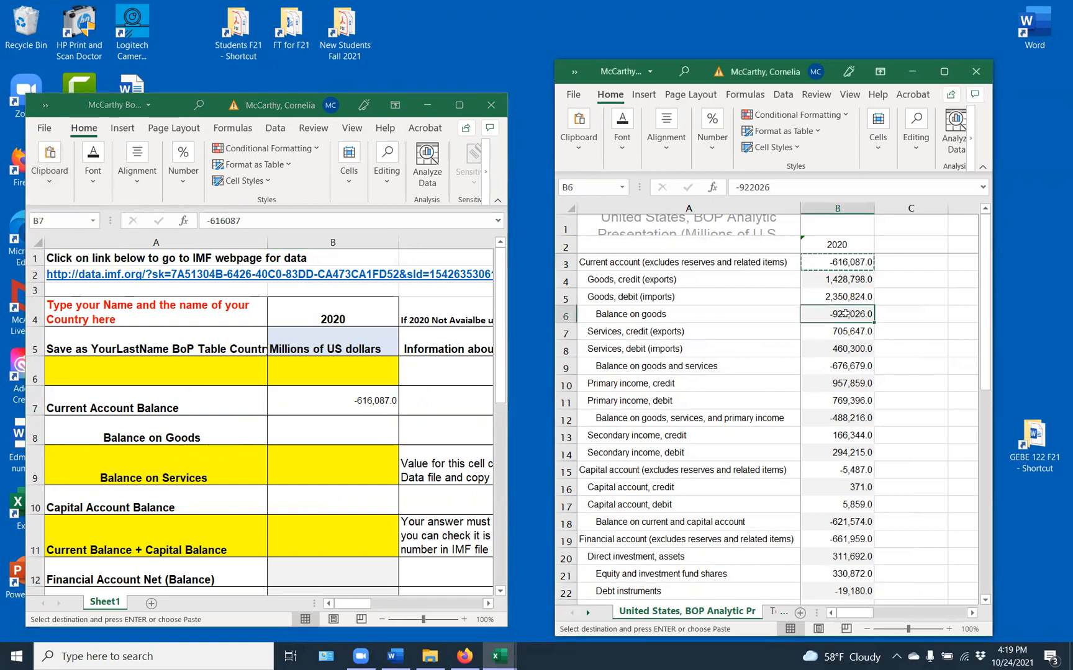
click(578, 135)
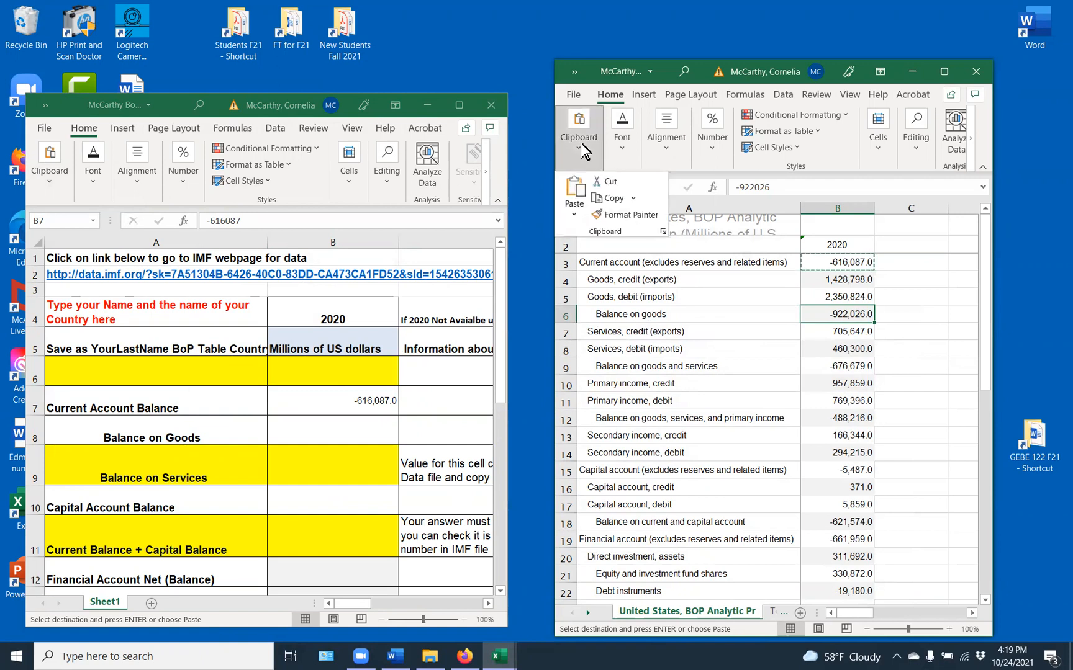
click(931, 275)
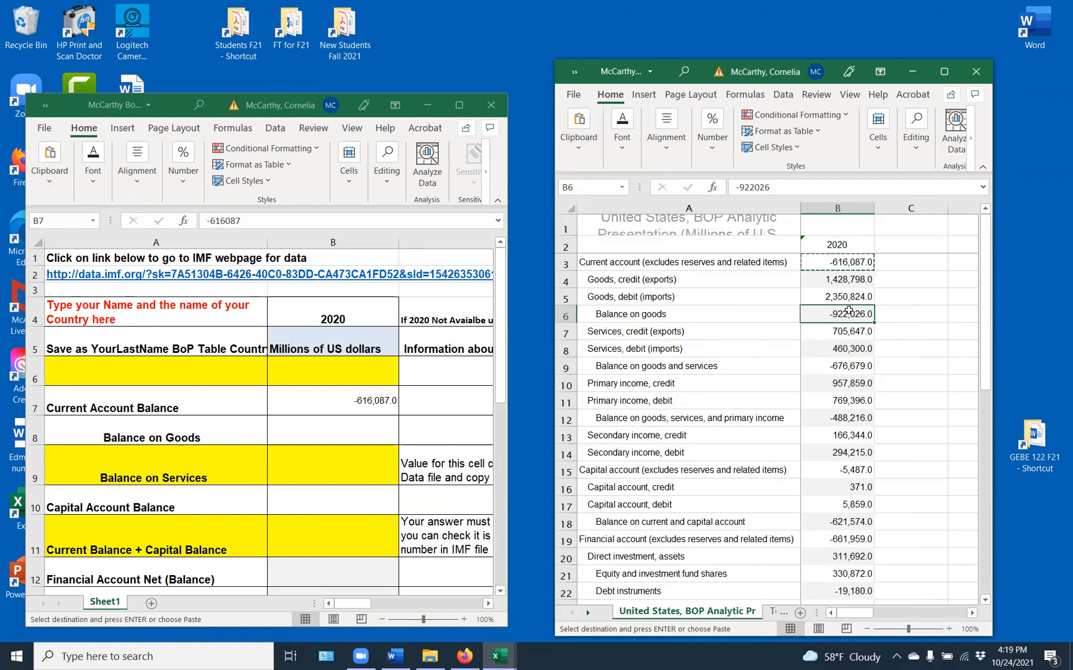
key(ctrl+c)
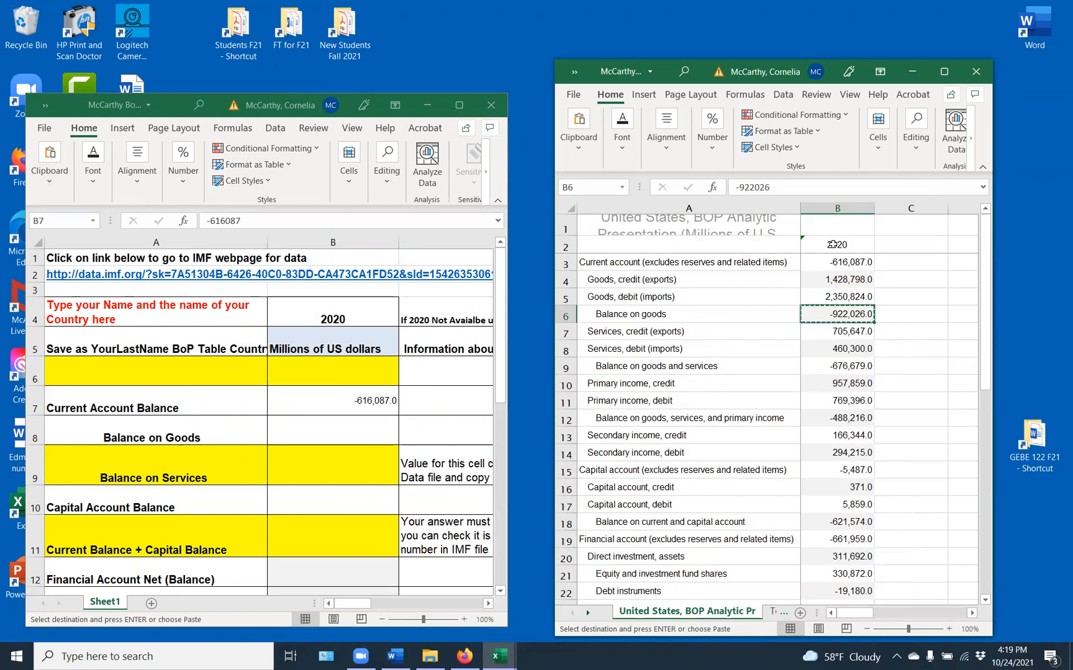
click(337, 427)
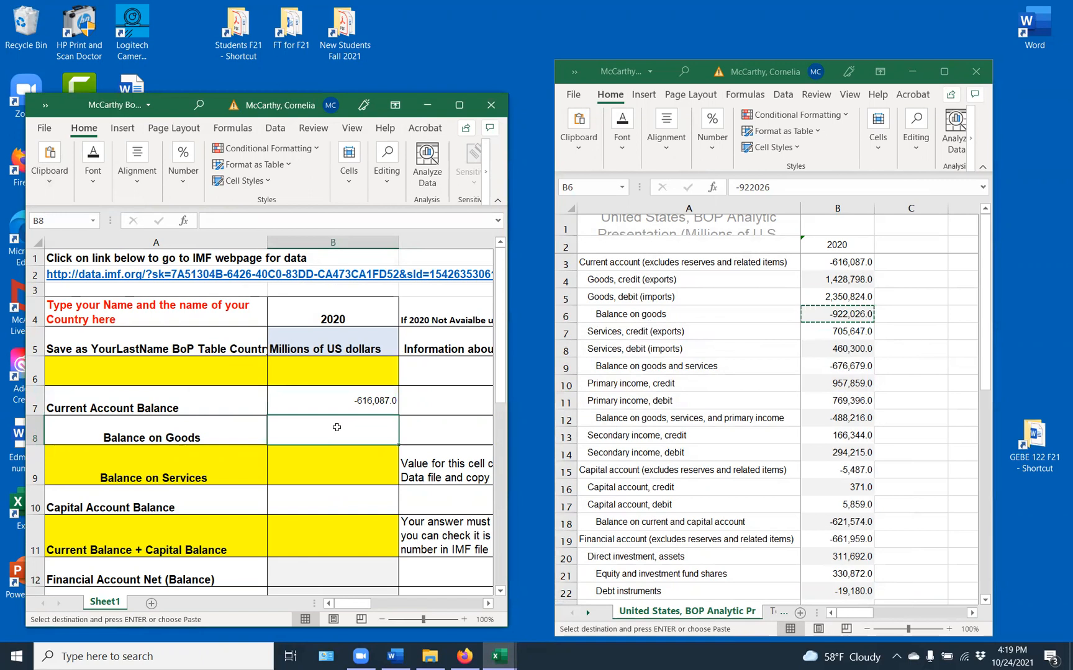
key(ctrl+v)
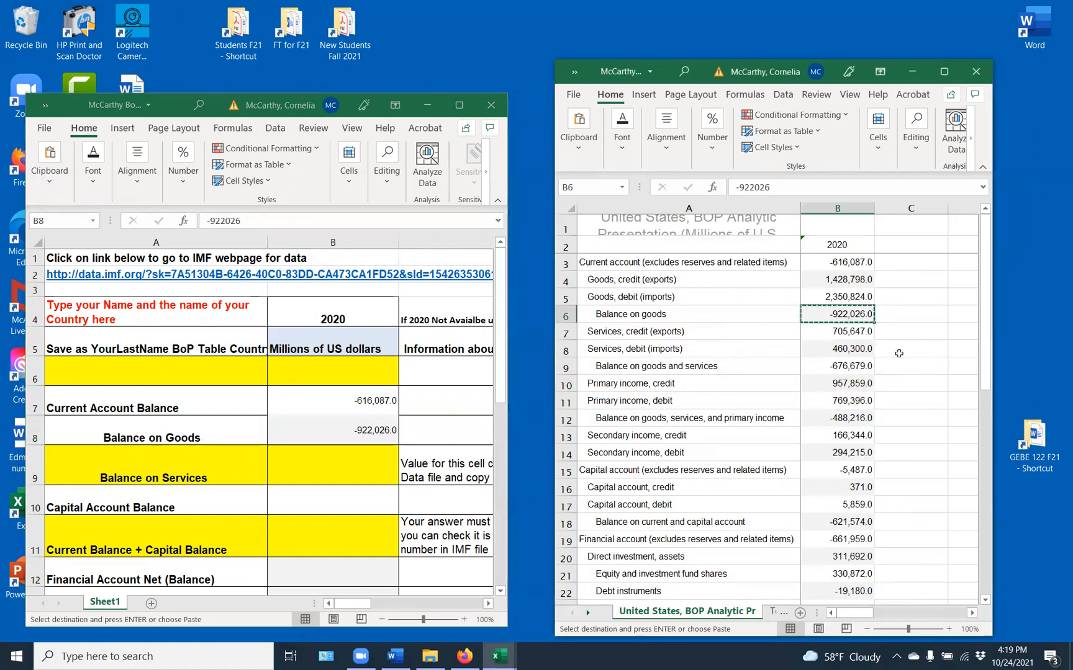
Step: Calculate the balance on services in IMF Data cell C8 with the formula =B7-B8
click(900, 349)
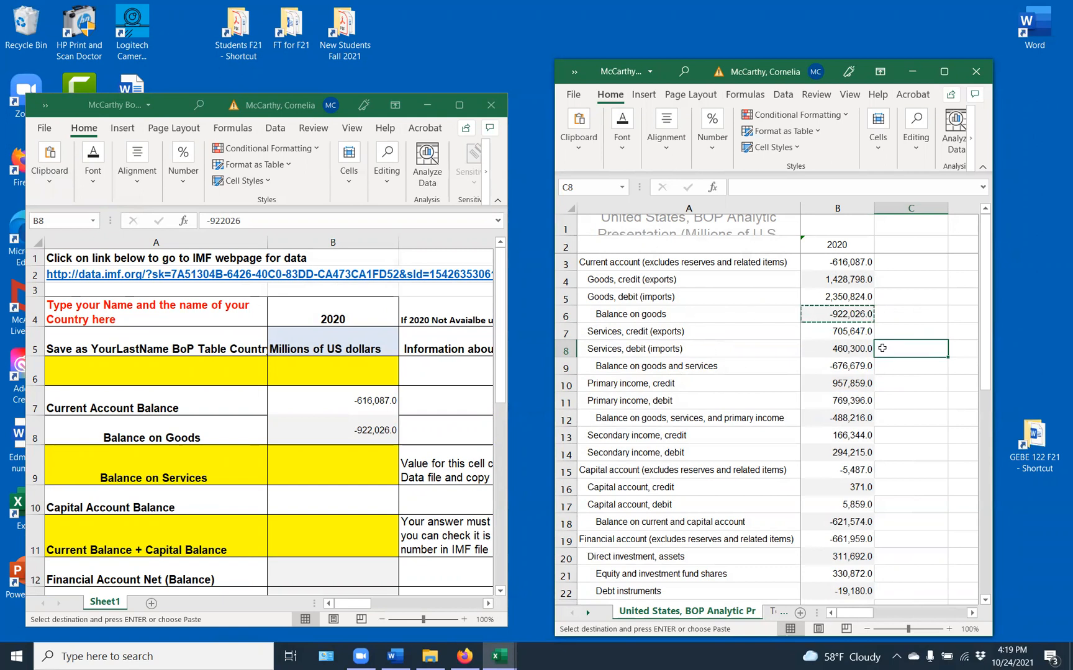
text(=)
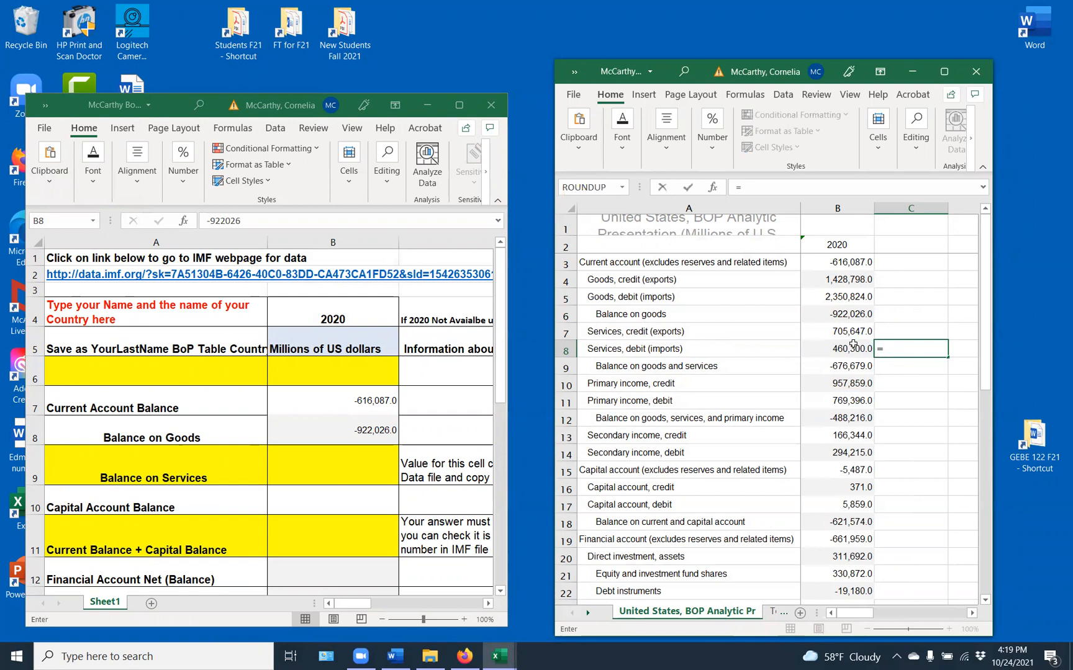
click(836, 329)
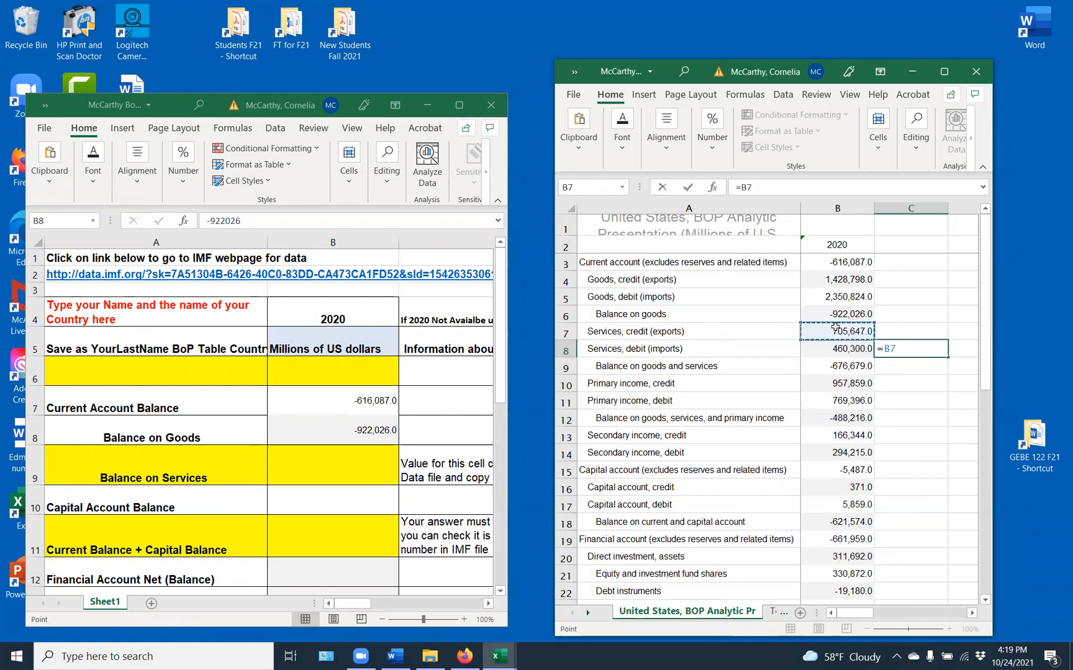
text(-)
click(829, 348)
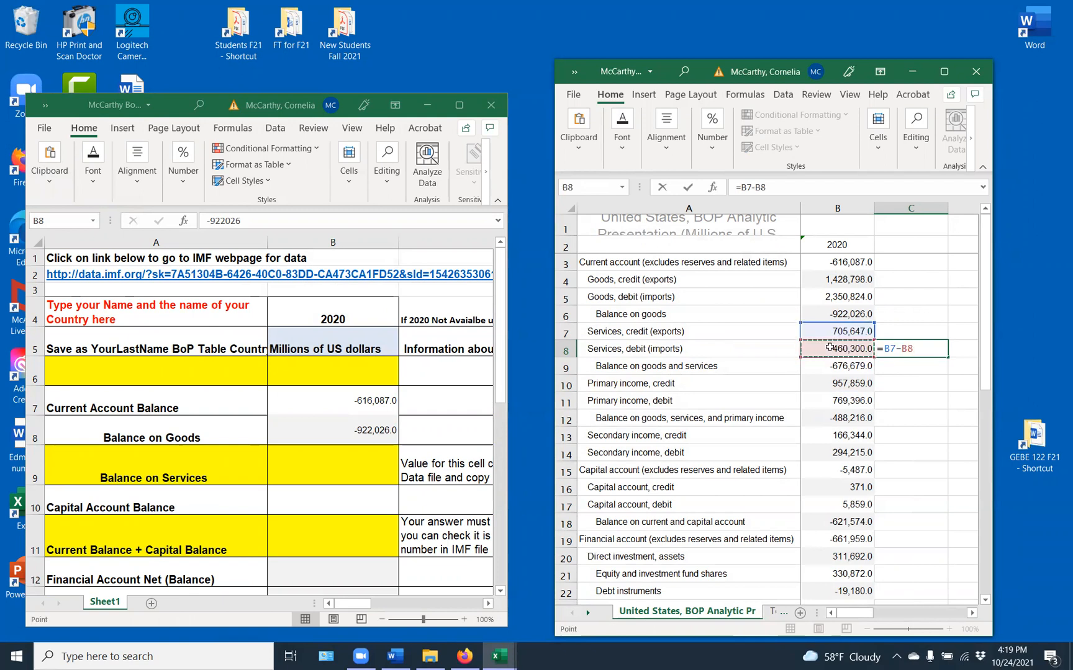
key(Return)
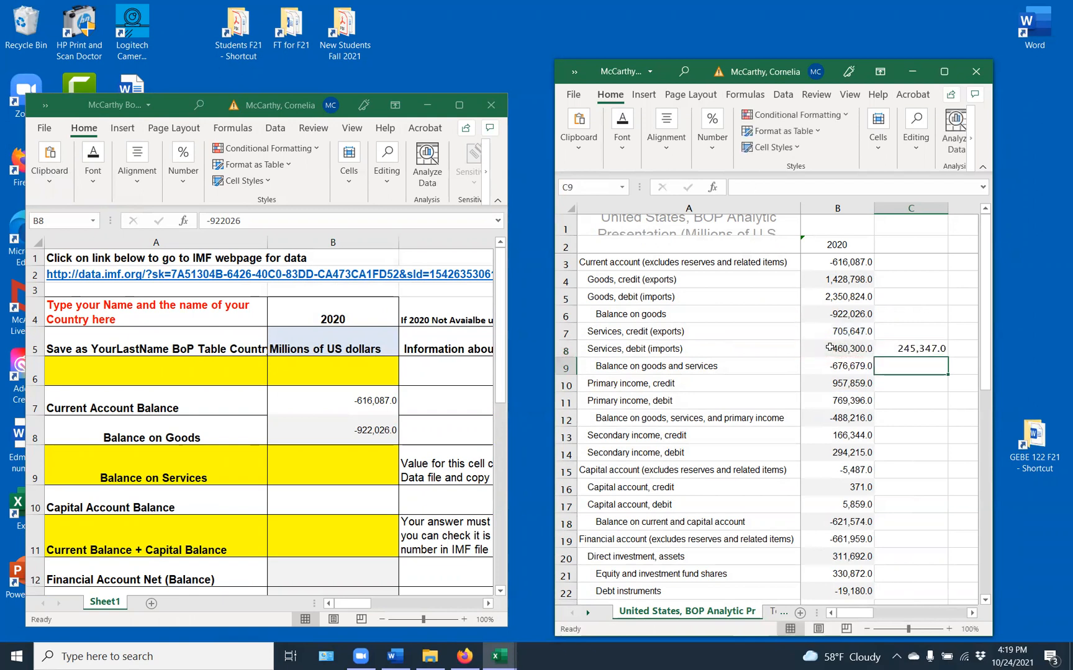
Step: Widen the IMF Data window and paste the C8 formula's result into cell D8 as a value only
click(899, 352)
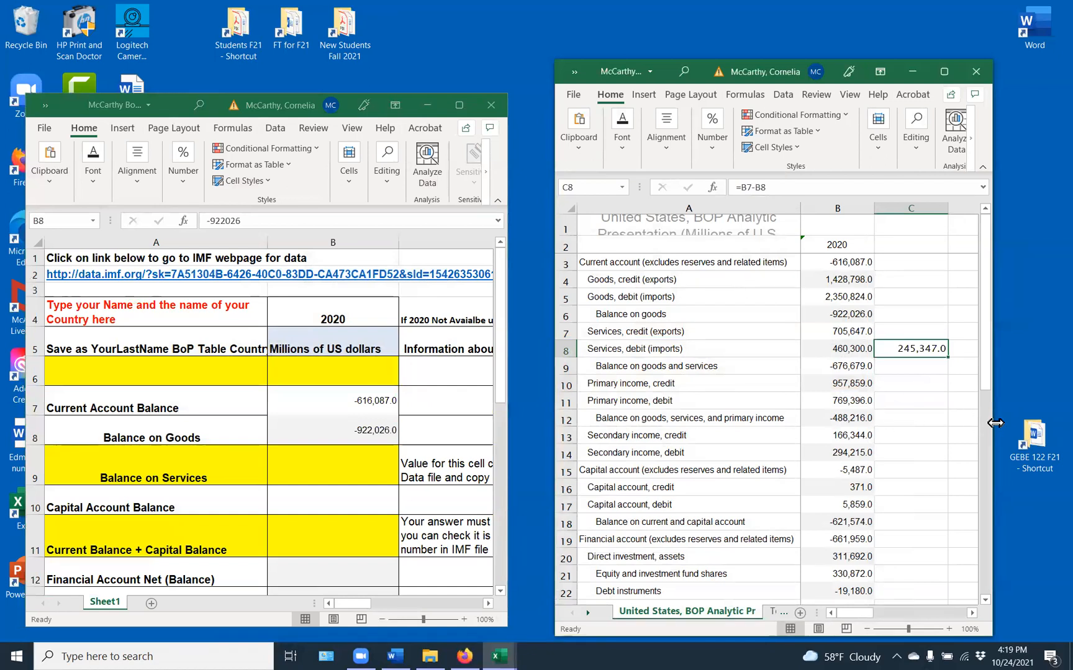
drag(995, 423, 1063, 423)
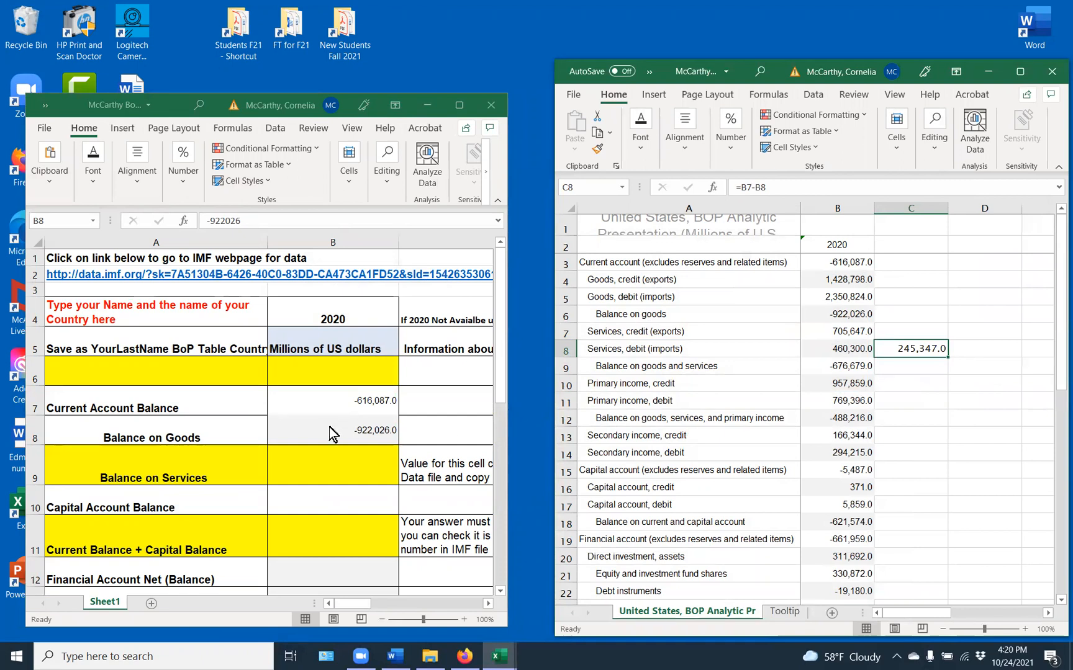
click(972, 350)
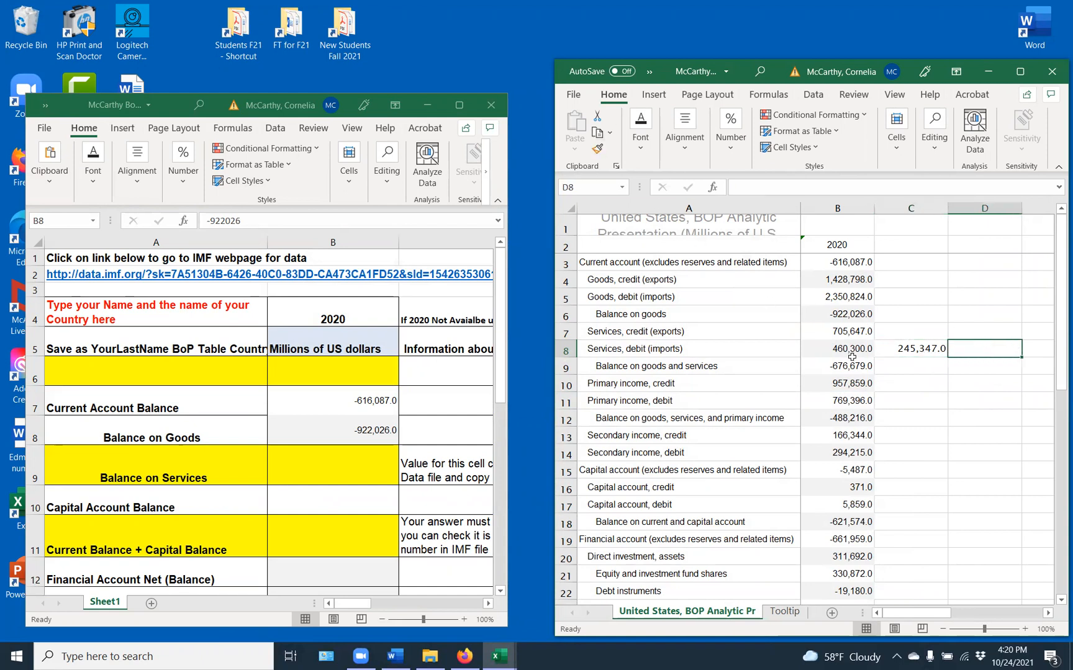
click(912, 355)
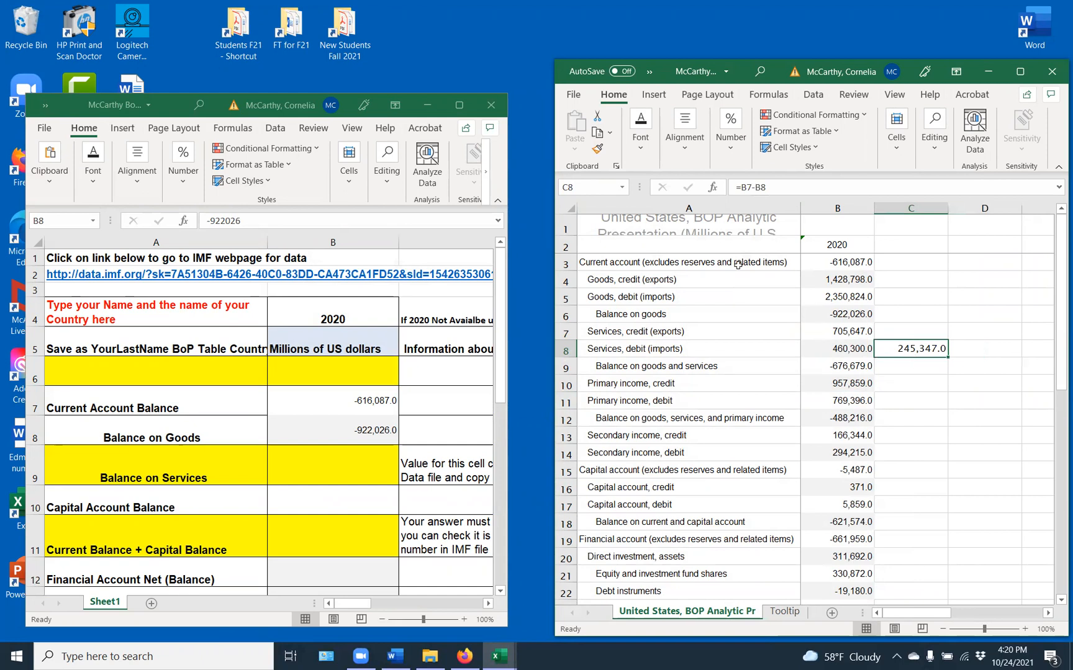
click(600, 140)
click(983, 354)
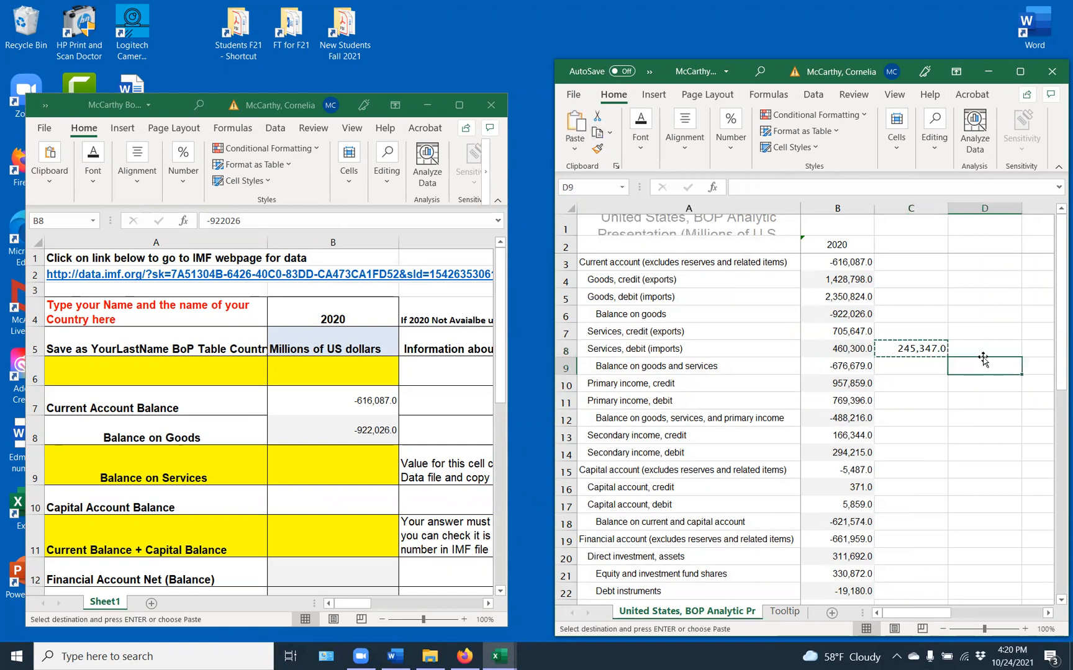
click(575, 149)
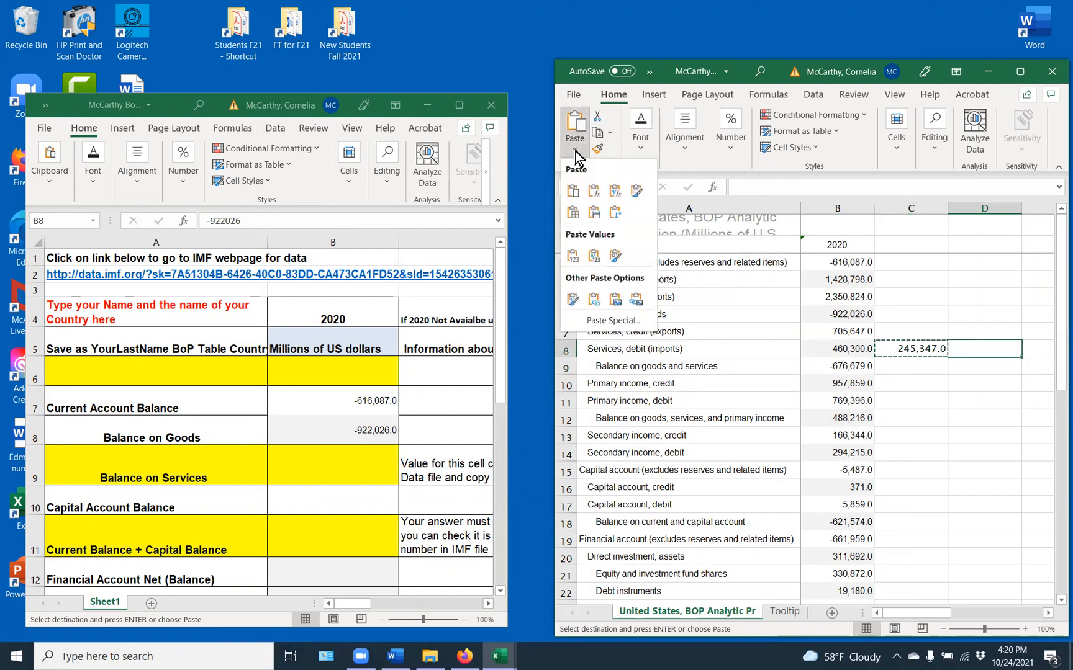
click(574, 256)
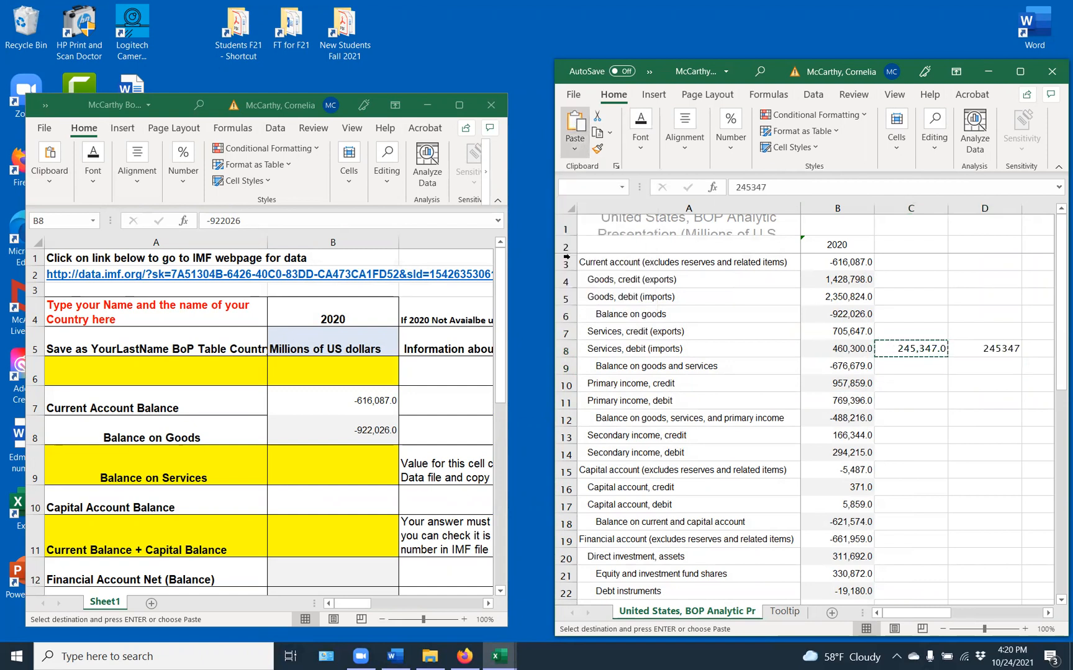
Step: Try to copy IMF Data range D7:D8 into the BofP Table starting at the Balance on Services cell B9
click(904, 348)
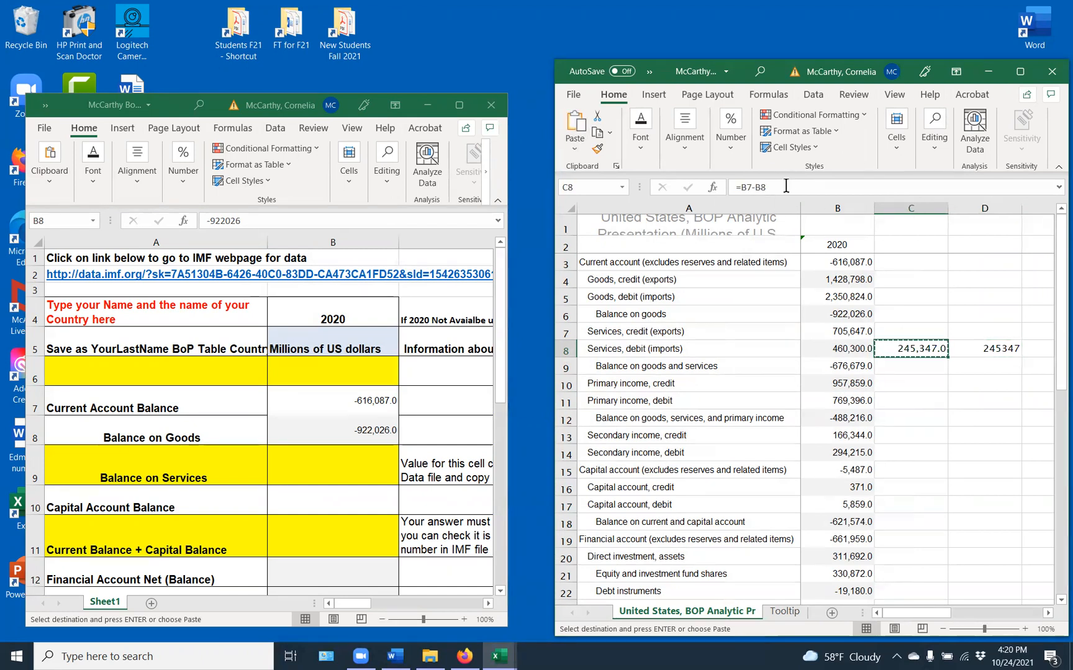
drag(986, 349, 981, 339)
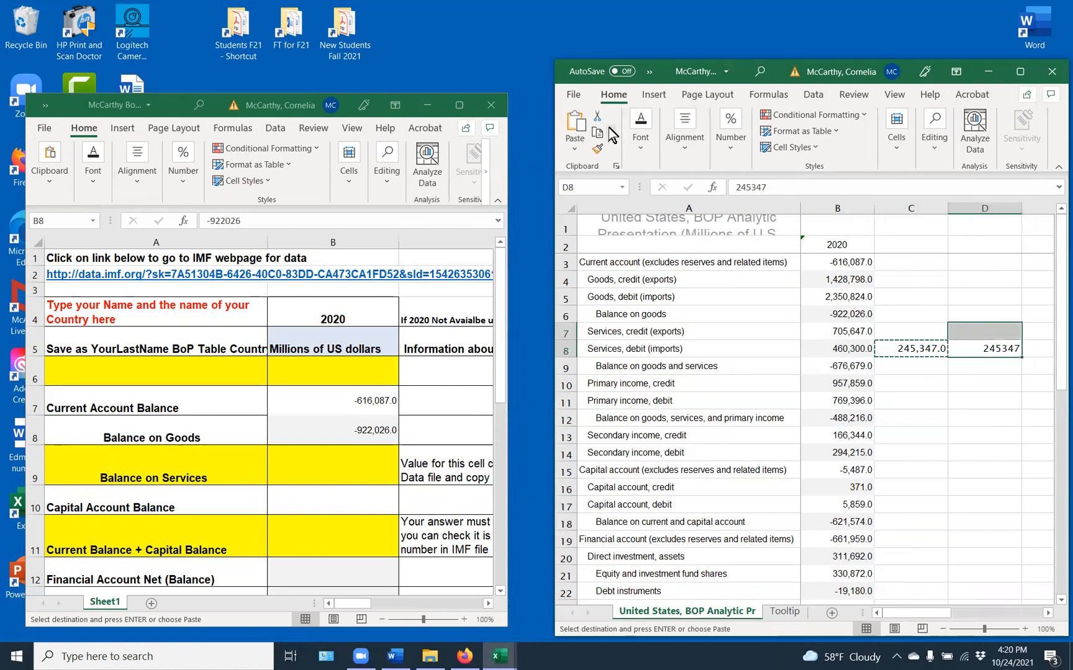
click(338, 464)
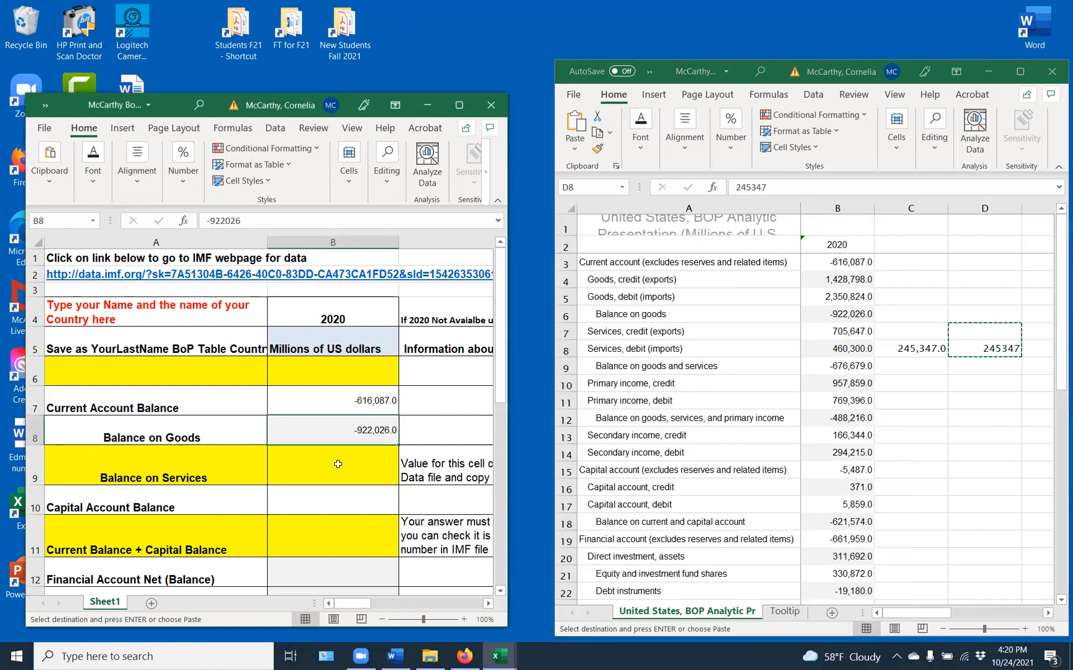
click(50, 186)
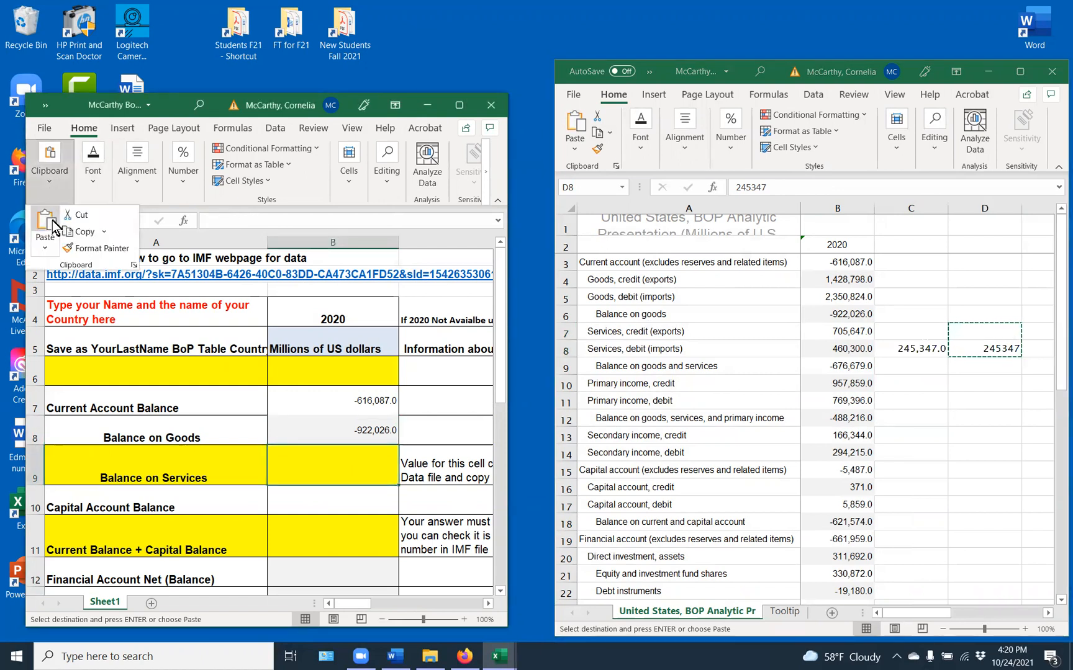
click(43, 219)
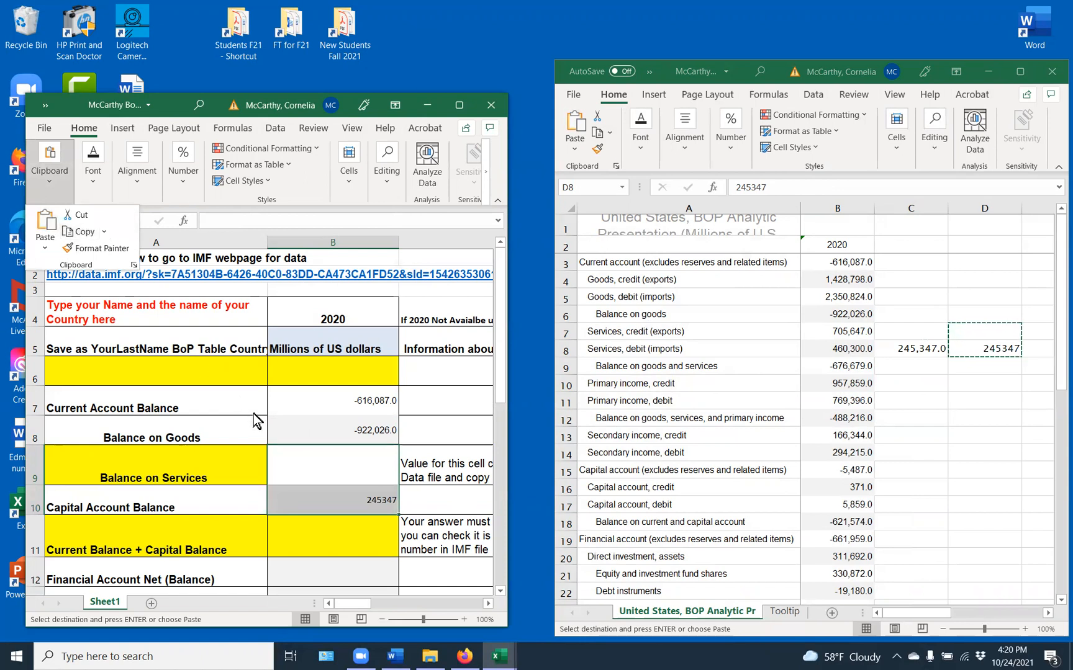
click(292, 438)
click(314, 483)
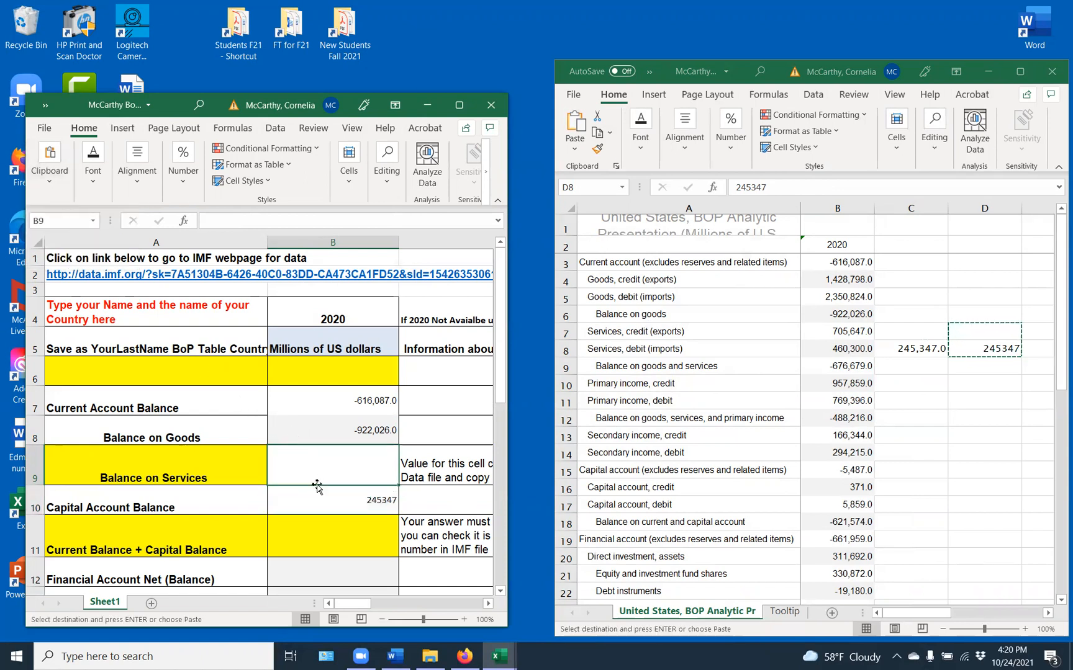
click(338, 500)
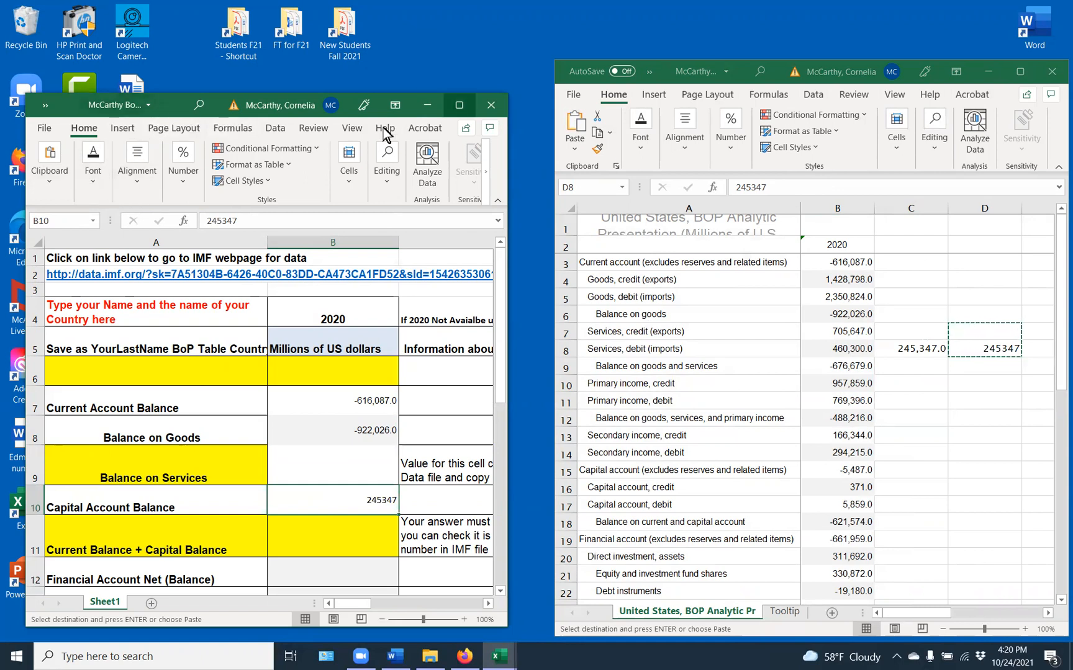
Step: Maximize the BofP Table window, undo the misplaced two-cell paste in B9:B10, and restore the window to its floating size
click(459, 105)
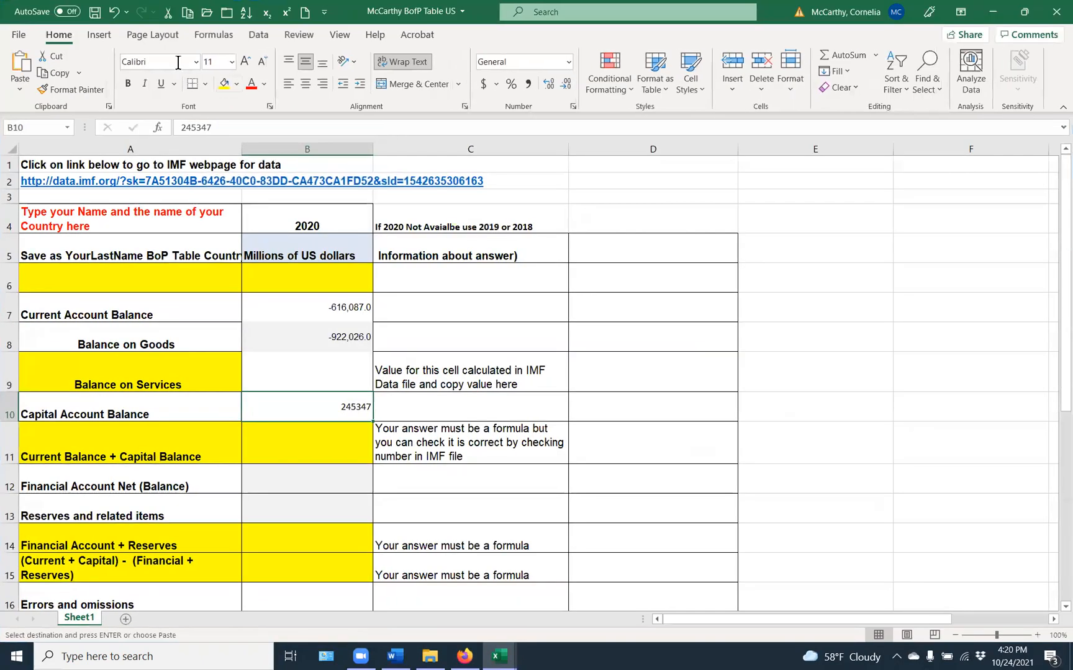
click(113, 12)
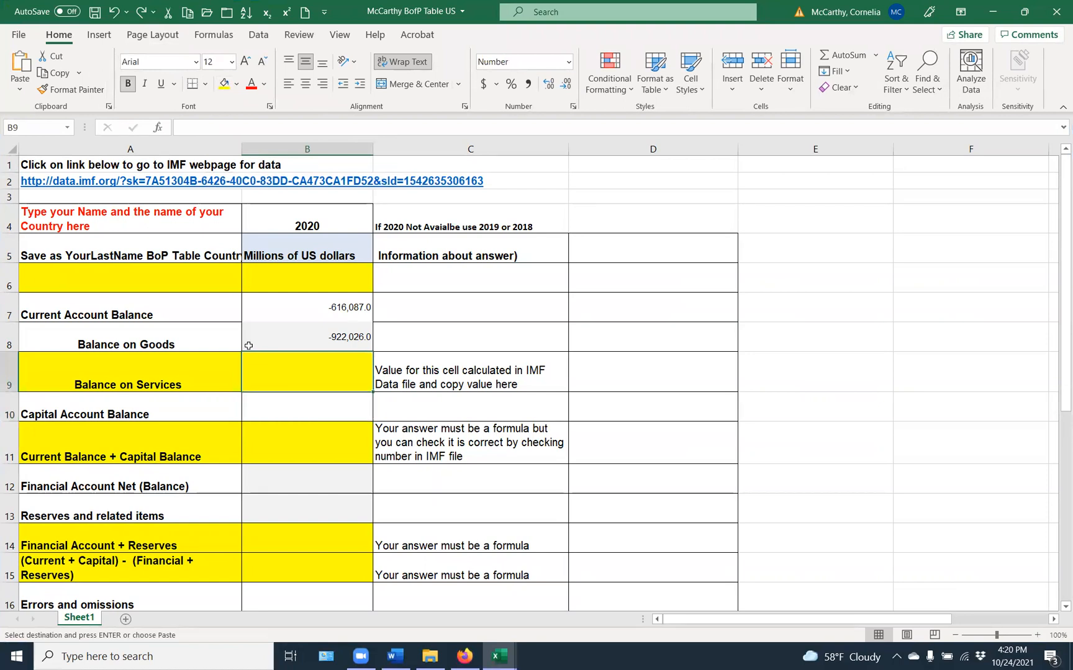
click(19, 65)
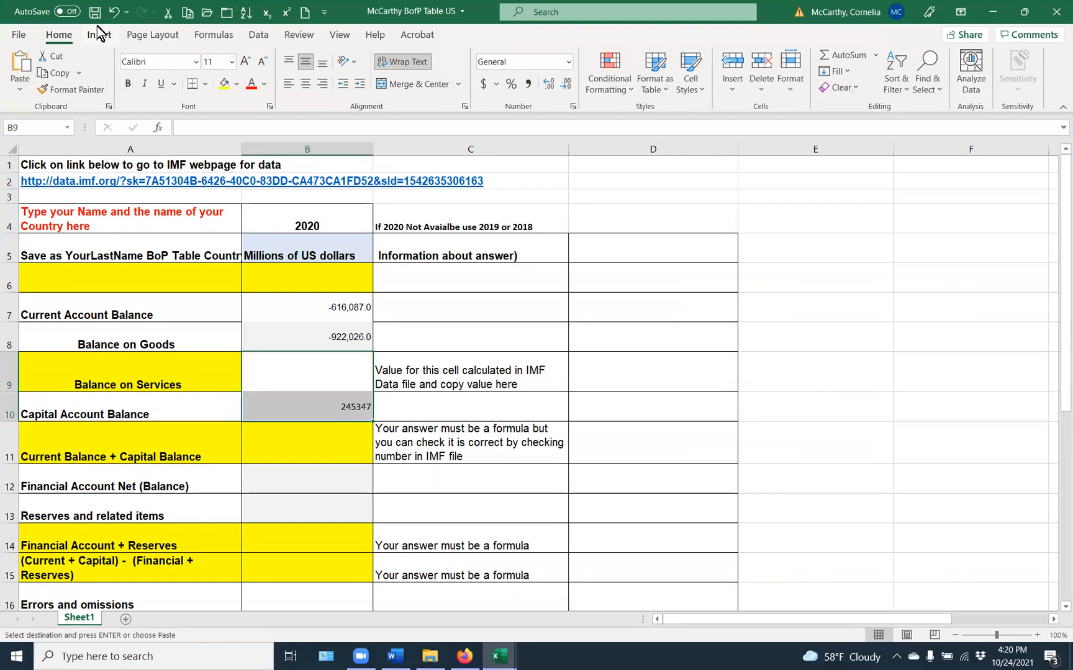
click(115, 13)
click(1024, 12)
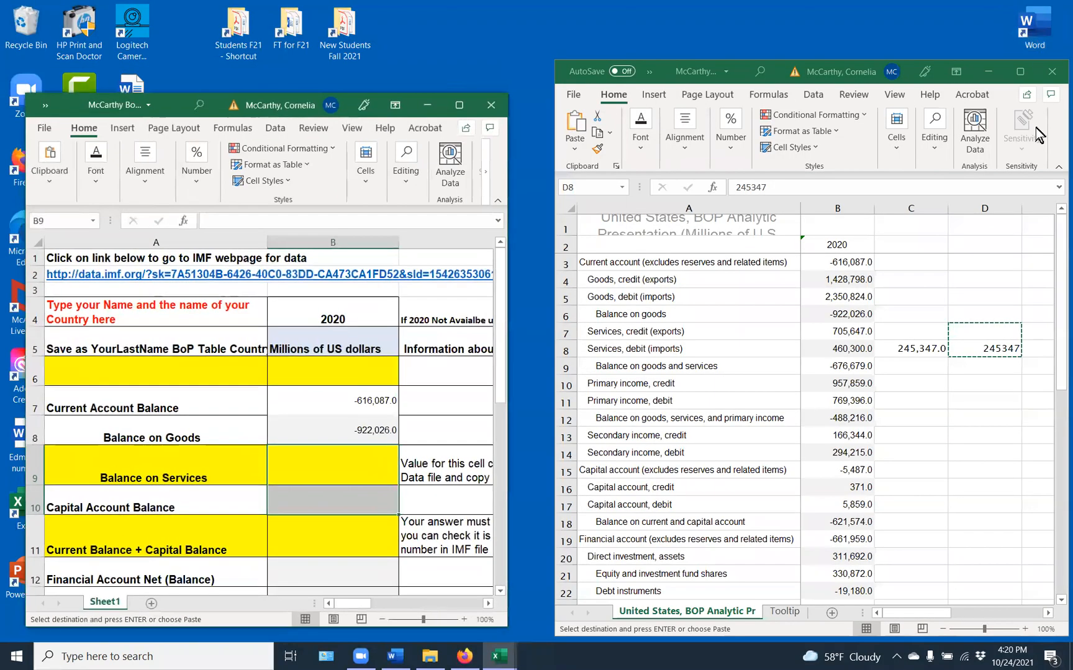
Step: Copy the services balance value from IMF Data cell D8 alone into the Balance on Services cell B9 of the BofP Table
click(989, 360)
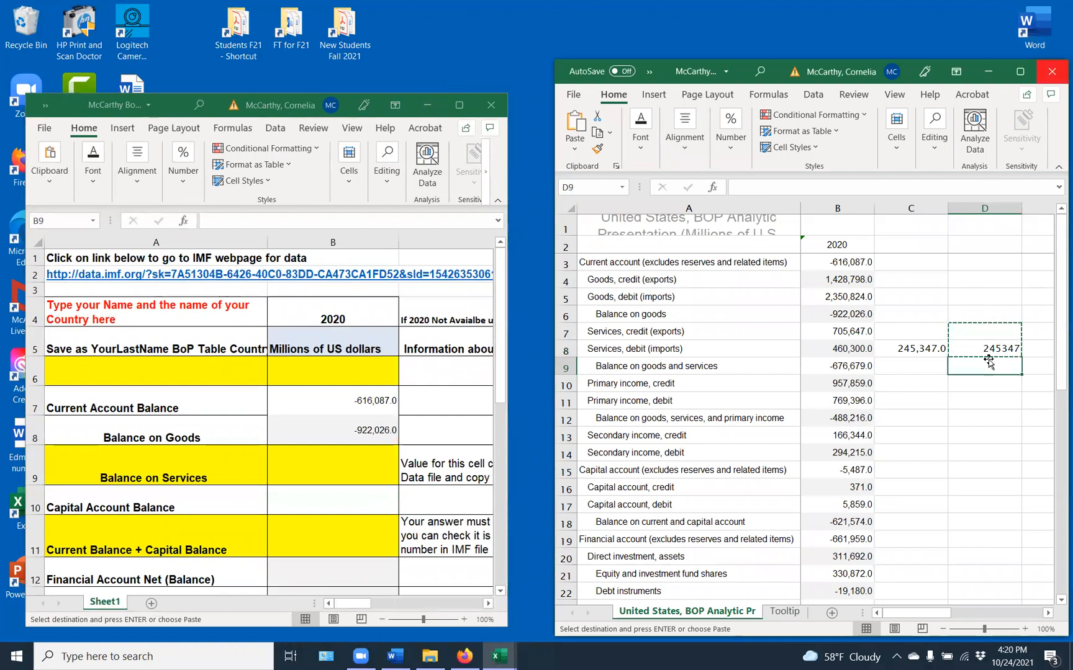
click(975, 352)
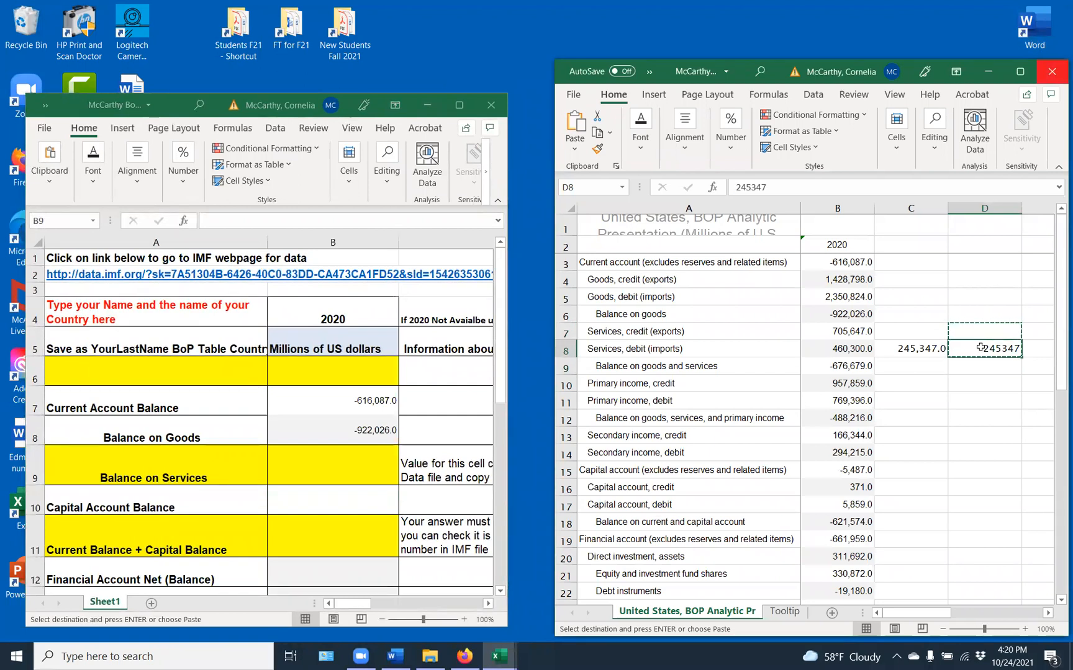
click(601, 135)
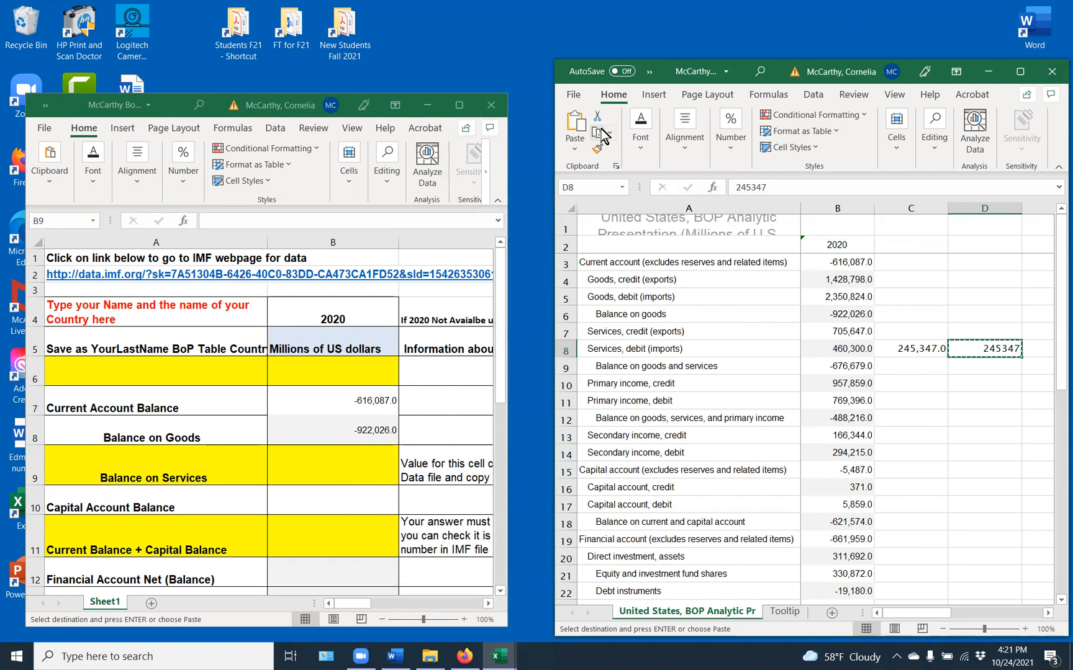
click(329, 458)
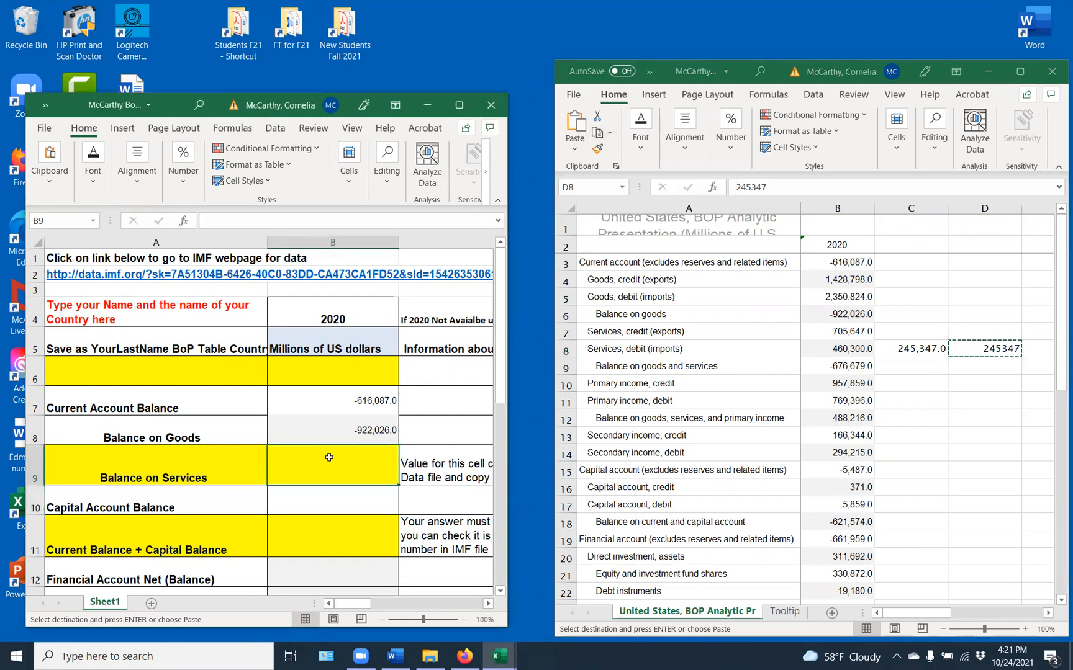
text(245347)
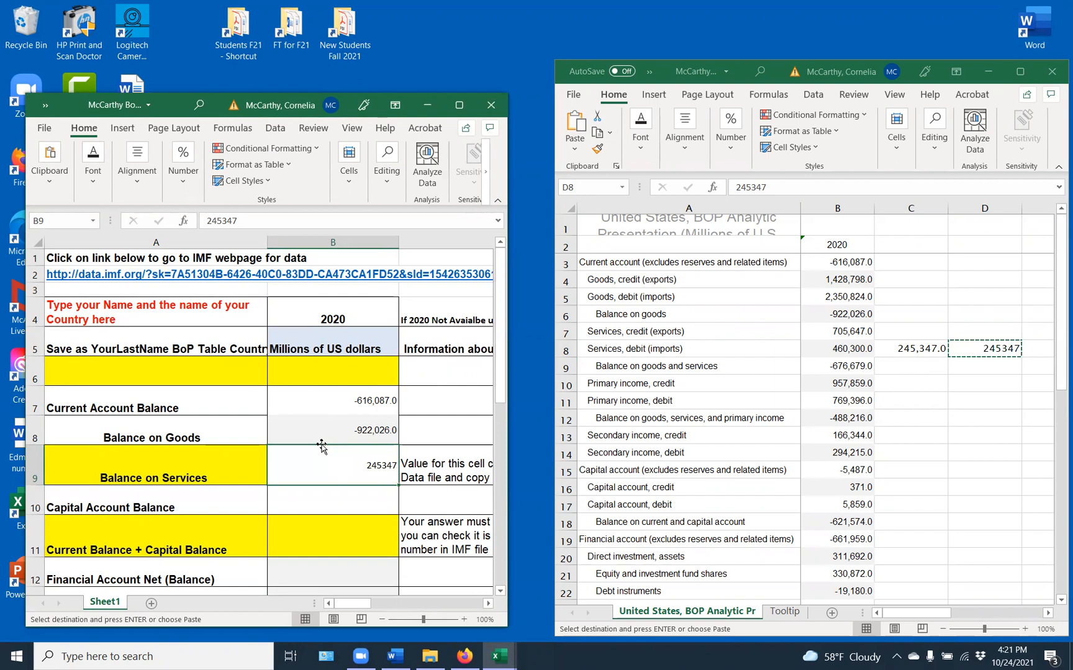
click(310, 491)
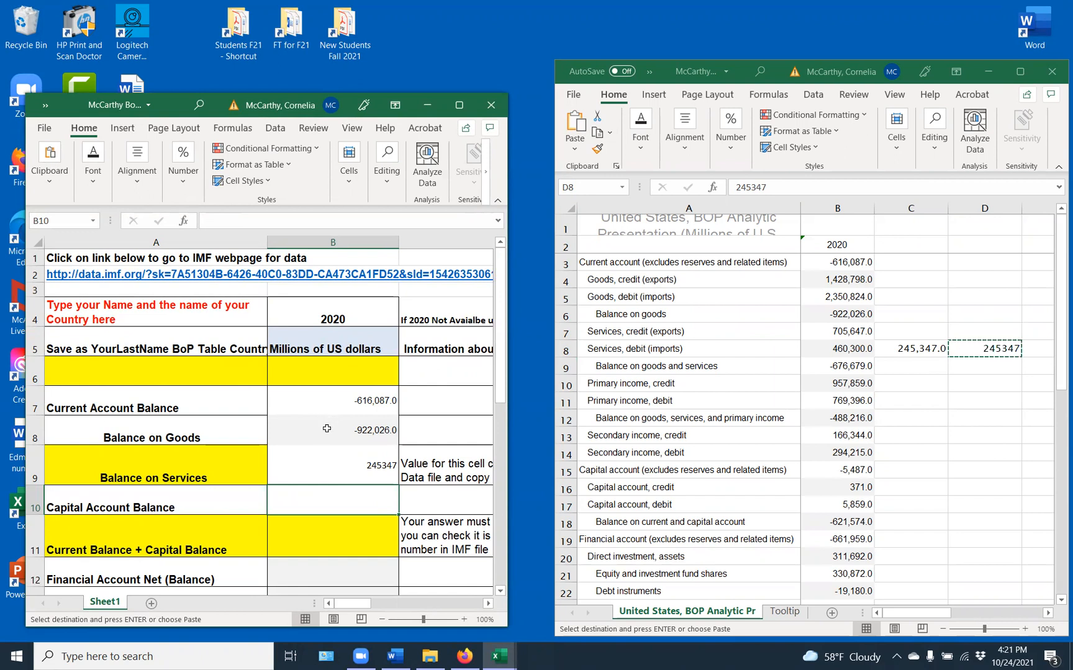
Step: Copy the 2020 capital account value from IMF Data cell B15 into the Capital Account Balance cell B10 of the BofP Table
click(176, 499)
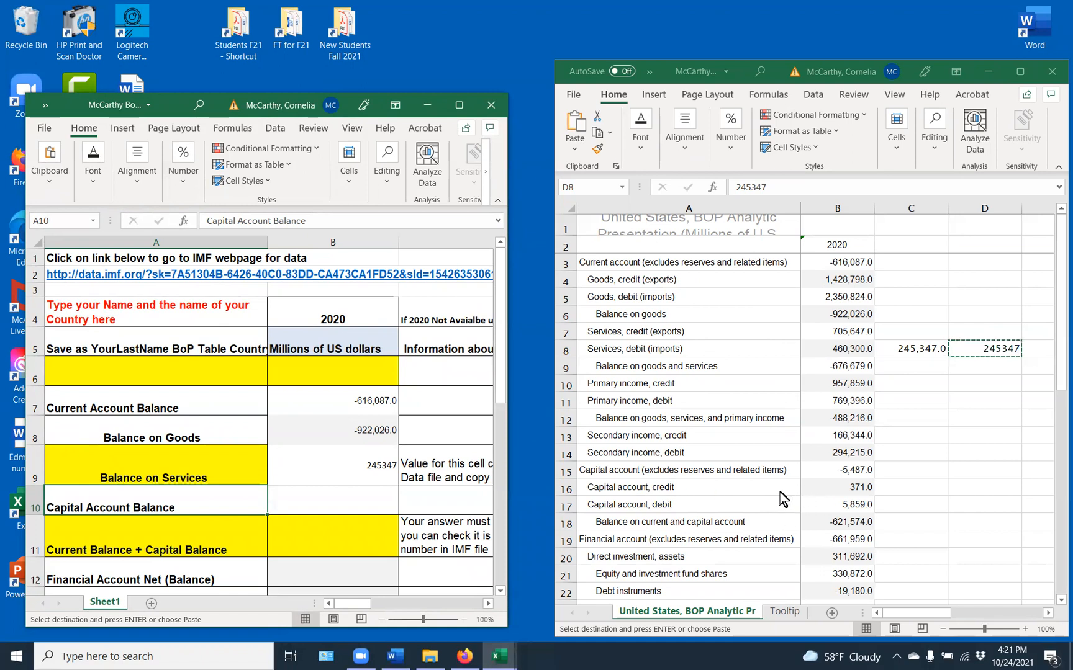
click(855, 472)
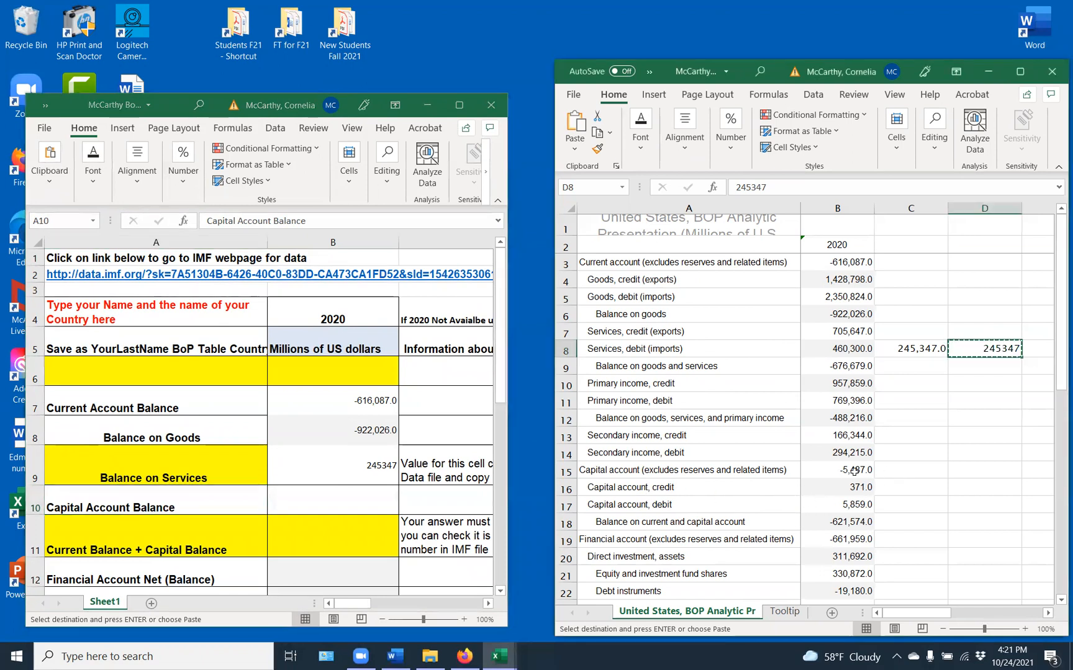
click(855, 471)
click(598, 133)
click(330, 500)
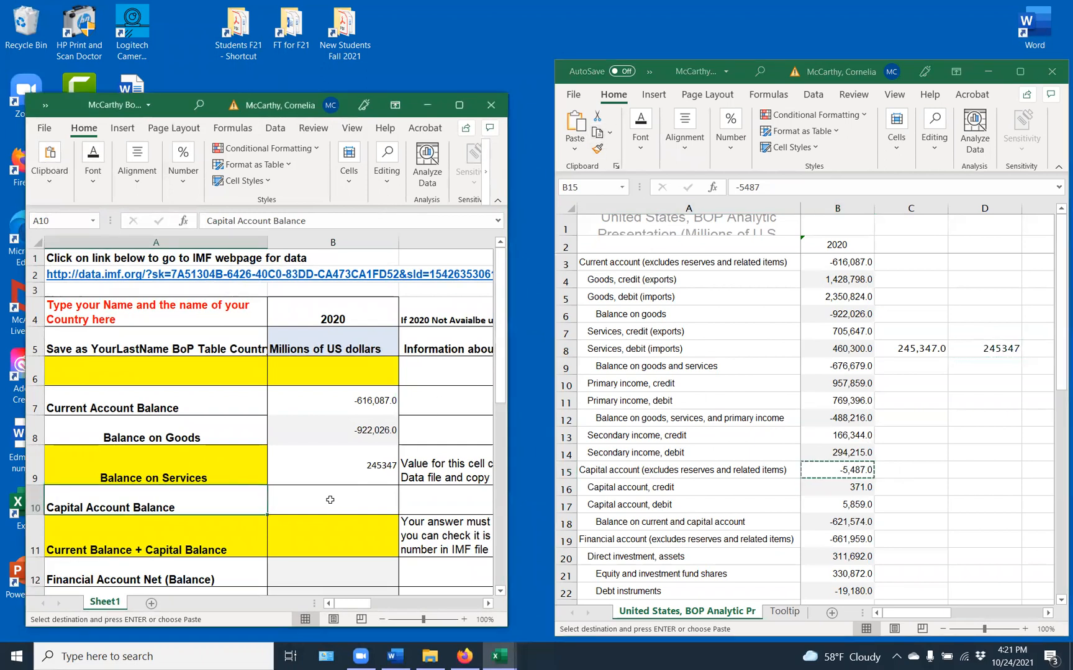
click(331, 499)
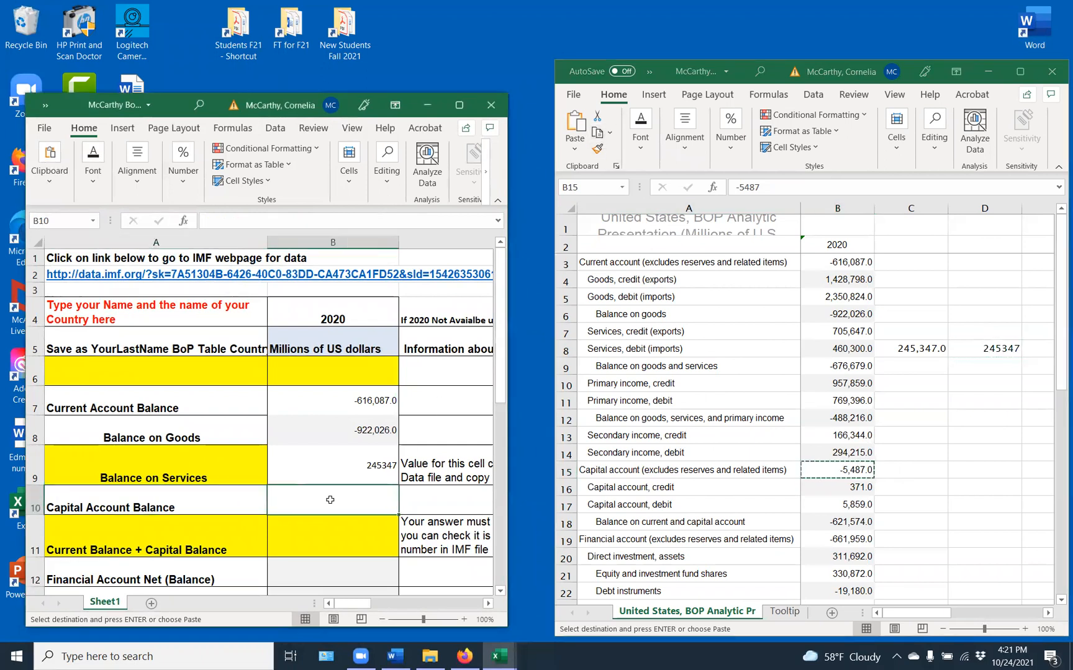
click(44, 164)
click(43, 218)
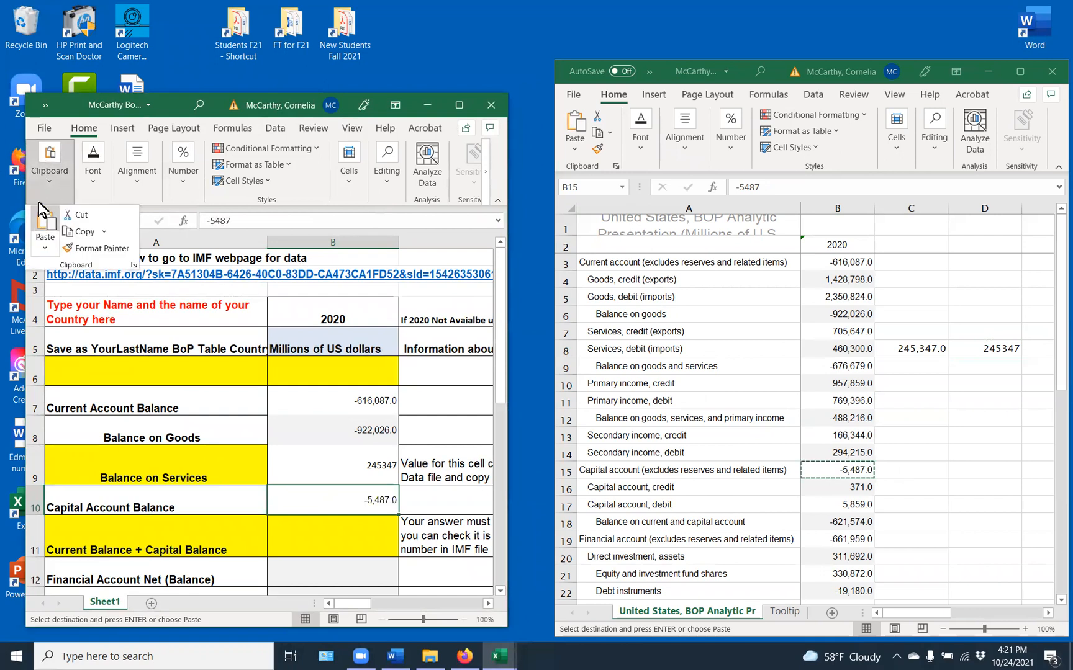
Step: Enter the formula =B7+B10 in the Current Balance + Capital Balance cell B11 of the BofP Table
click(351, 534)
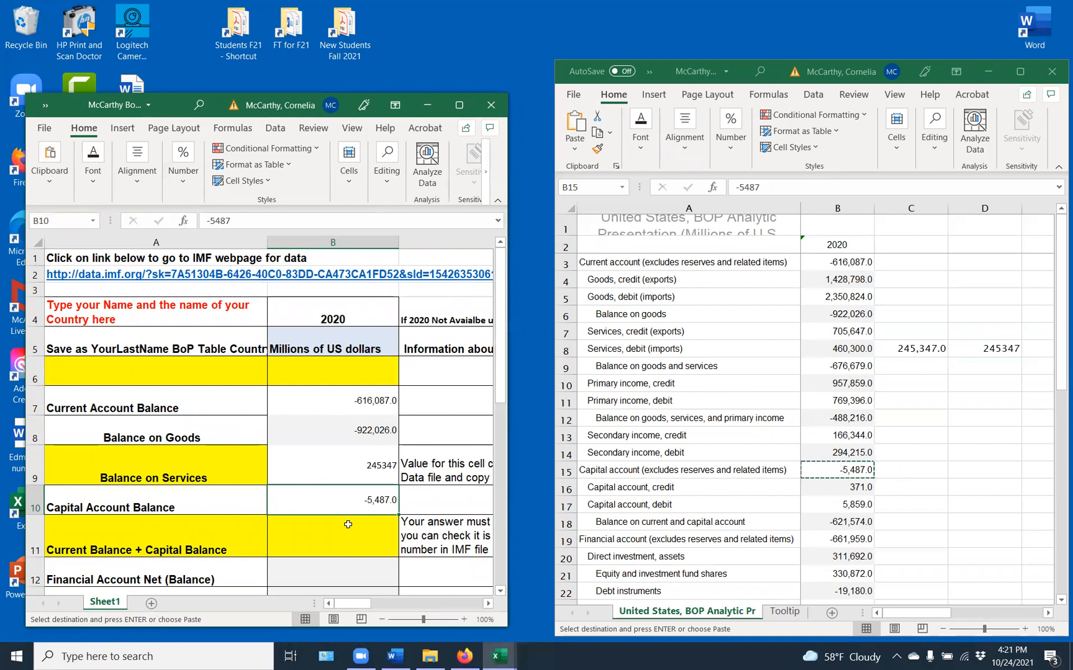
click(348, 526)
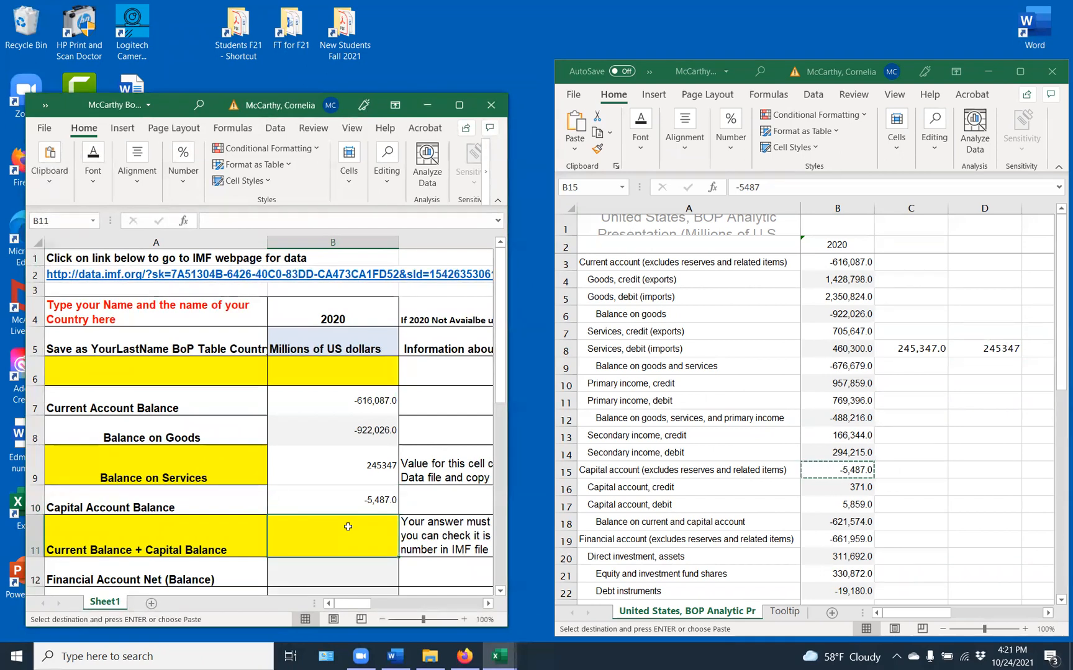
text(=)
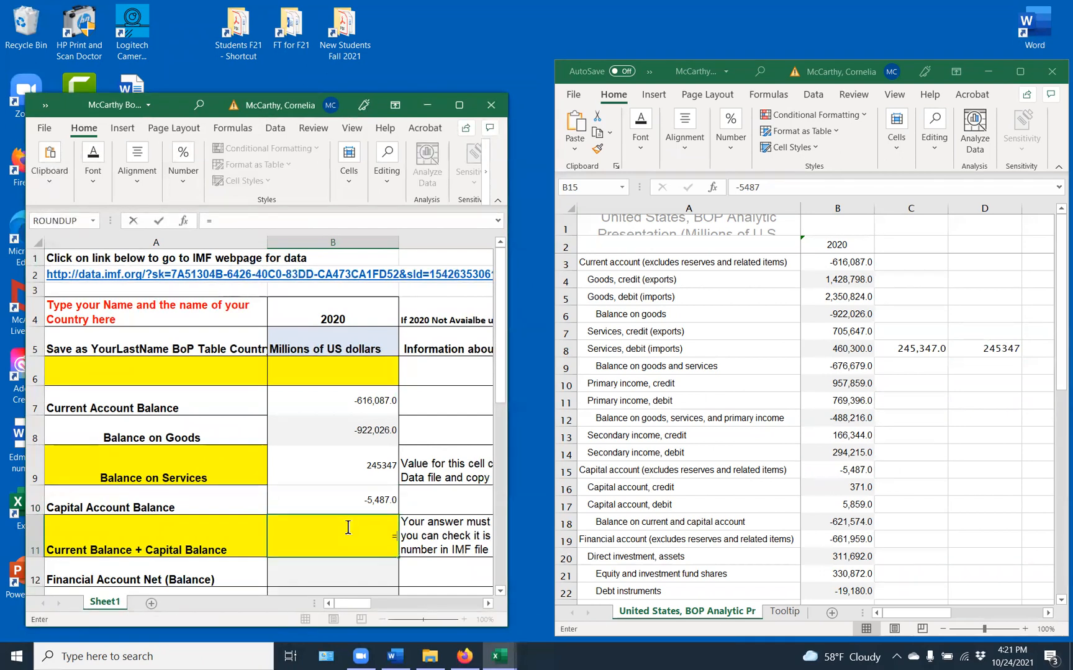
click(328, 410)
text(+)
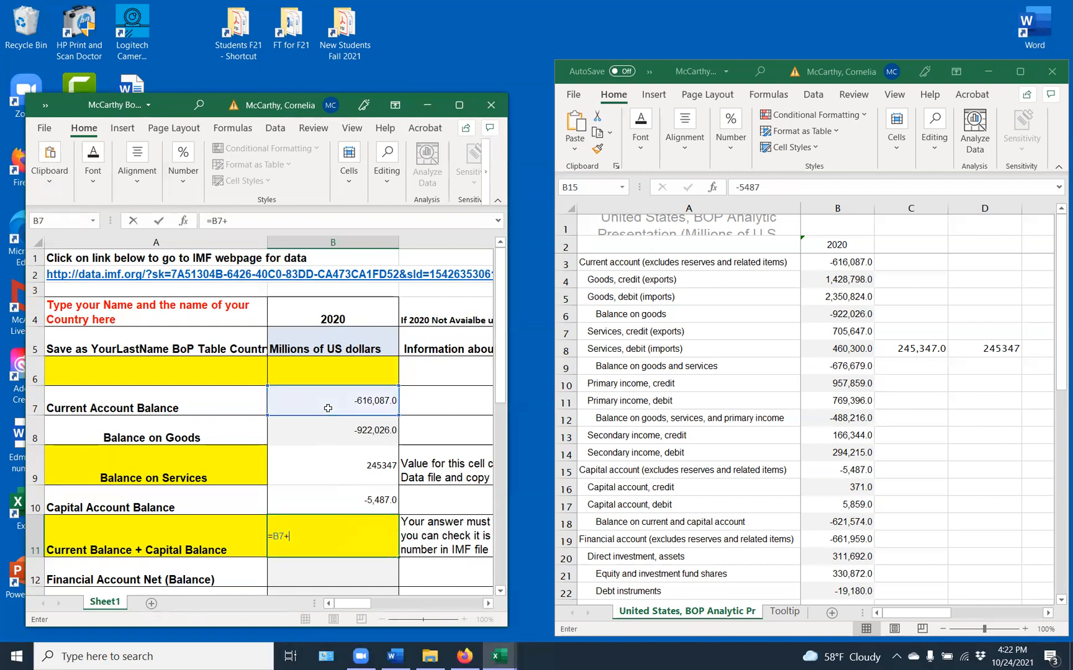
click(356, 494)
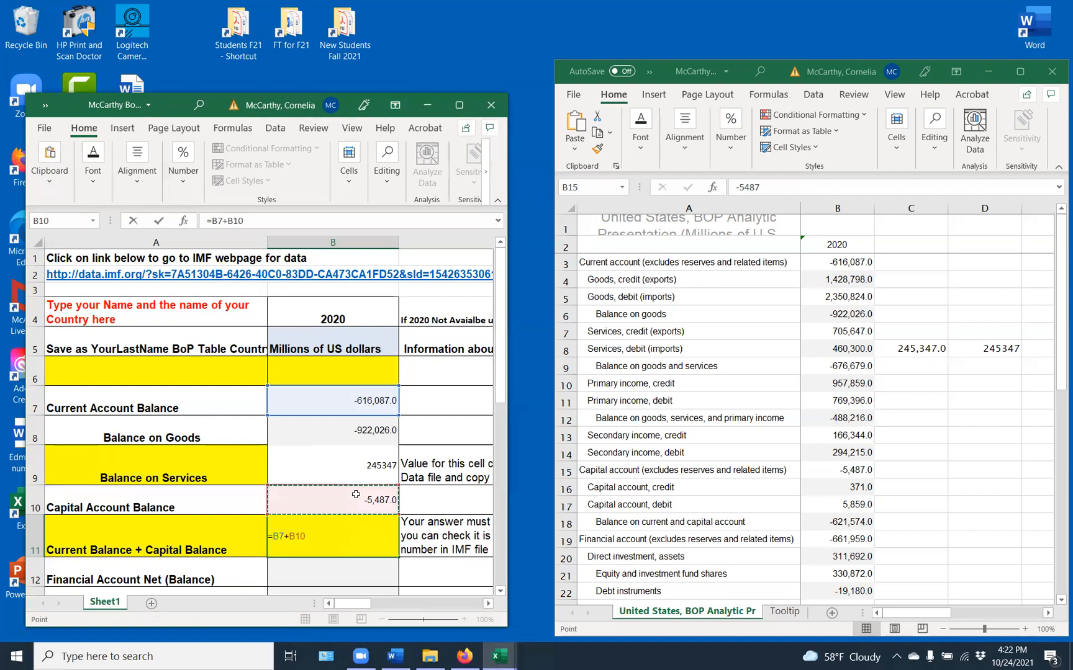
key(Return)
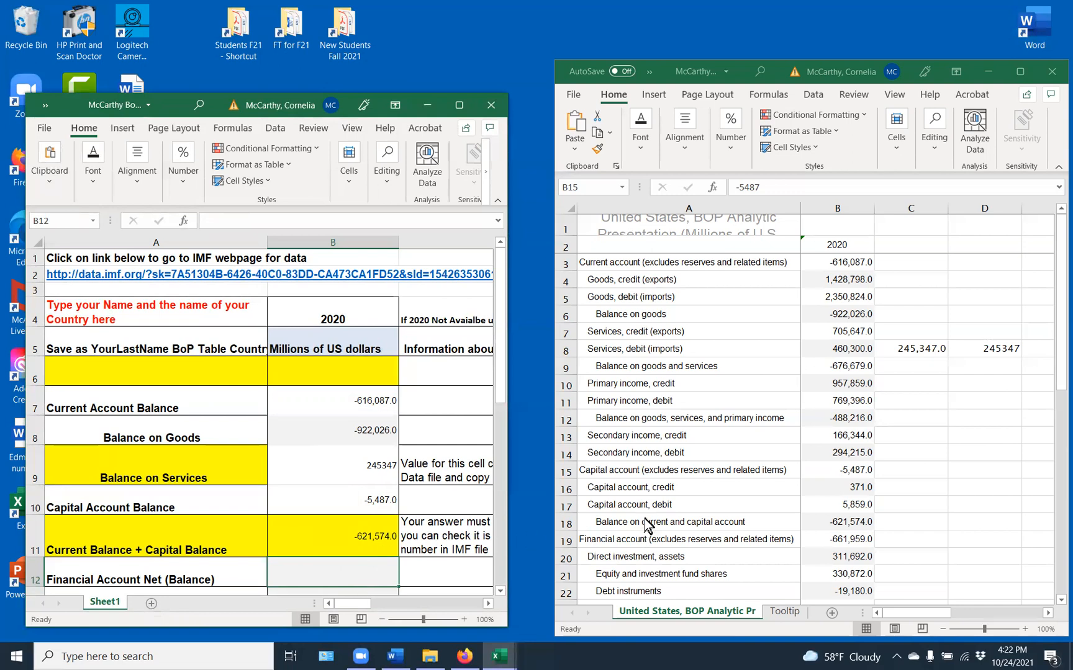
Step: Copy the balance on current and capital account from IMF Data cell B18 over the formula in BofP Table cell B11
click(847, 522)
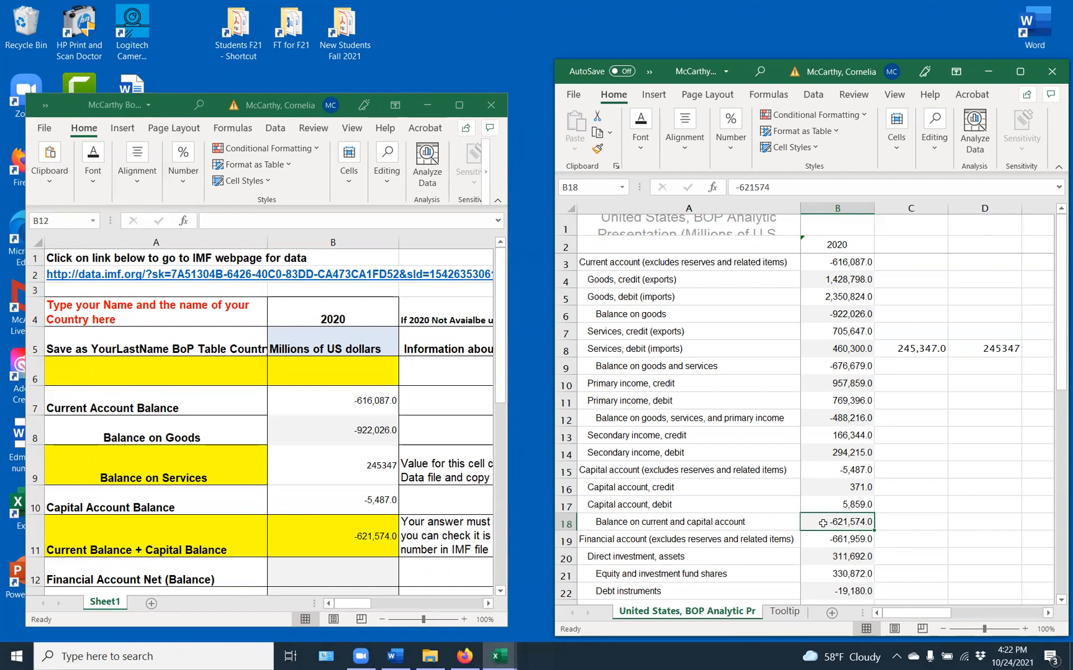
click(336, 408)
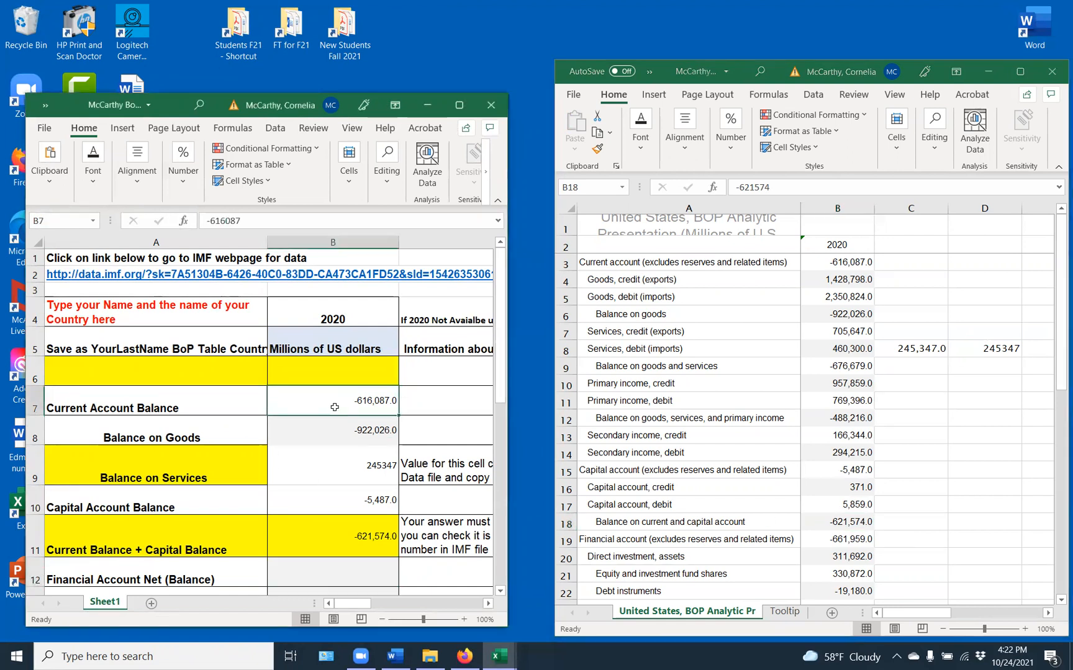
click(338, 500)
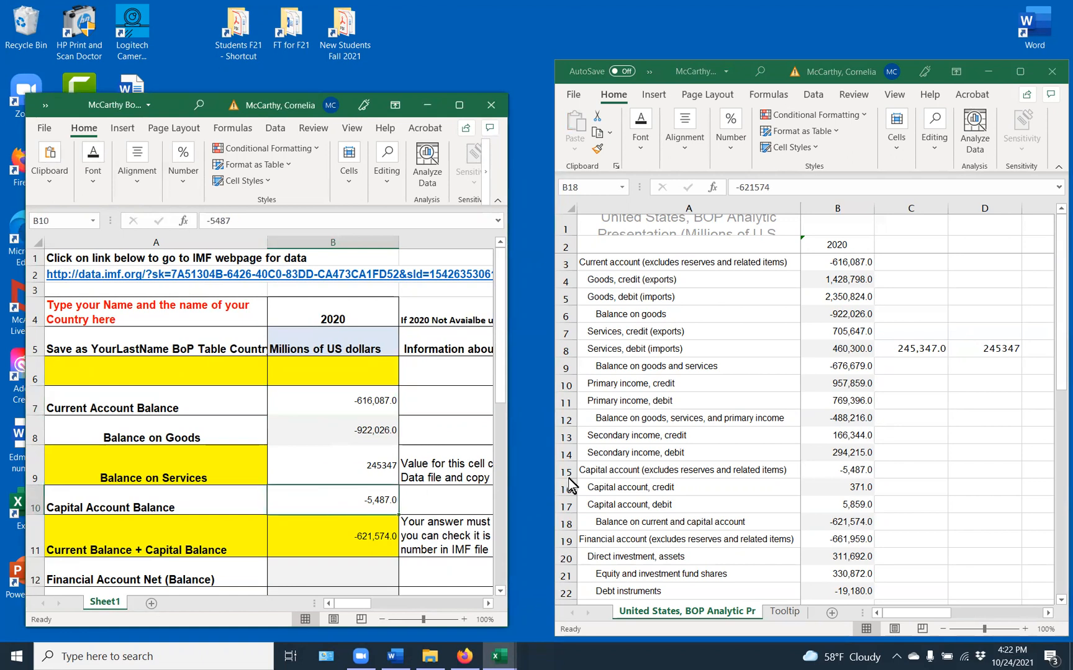
click(838, 523)
click(597, 133)
click(346, 528)
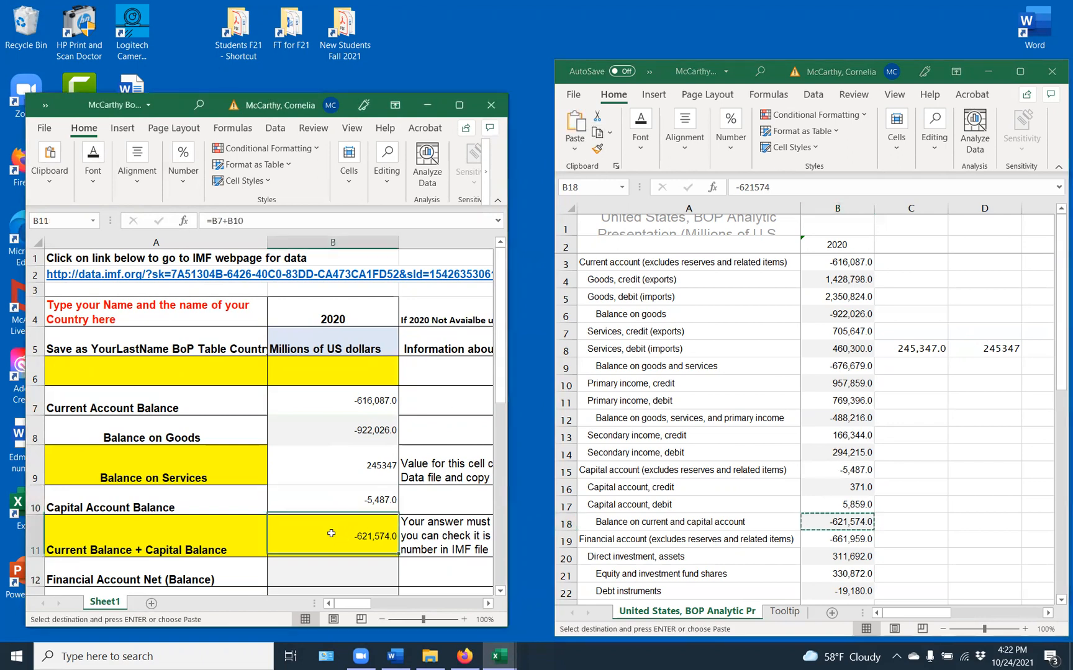
click(33, 180)
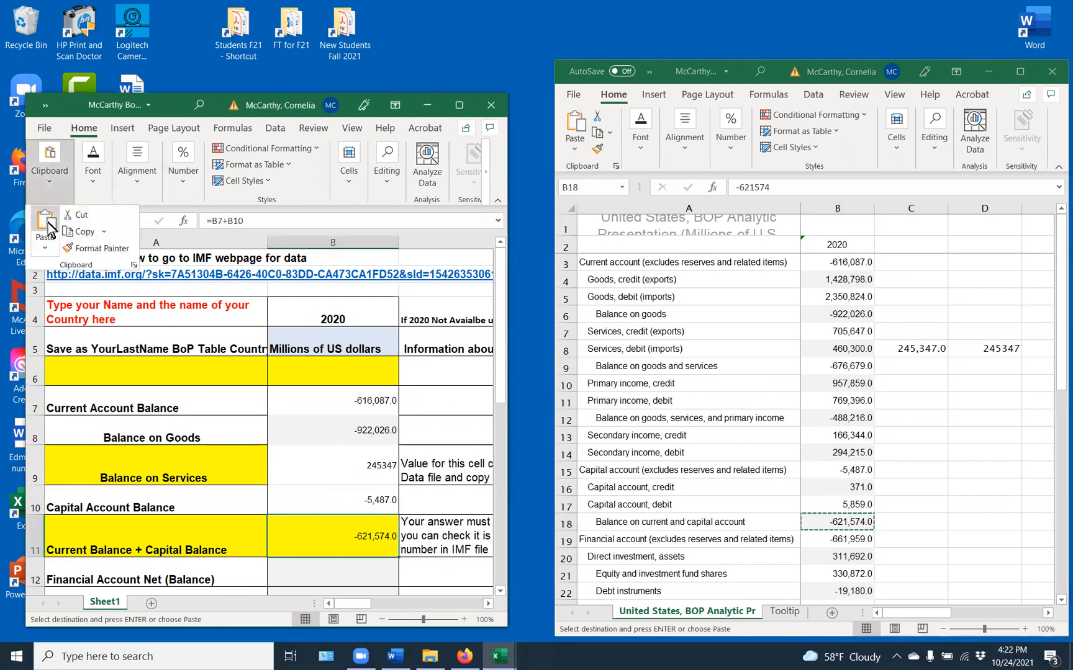
click(46, 224)
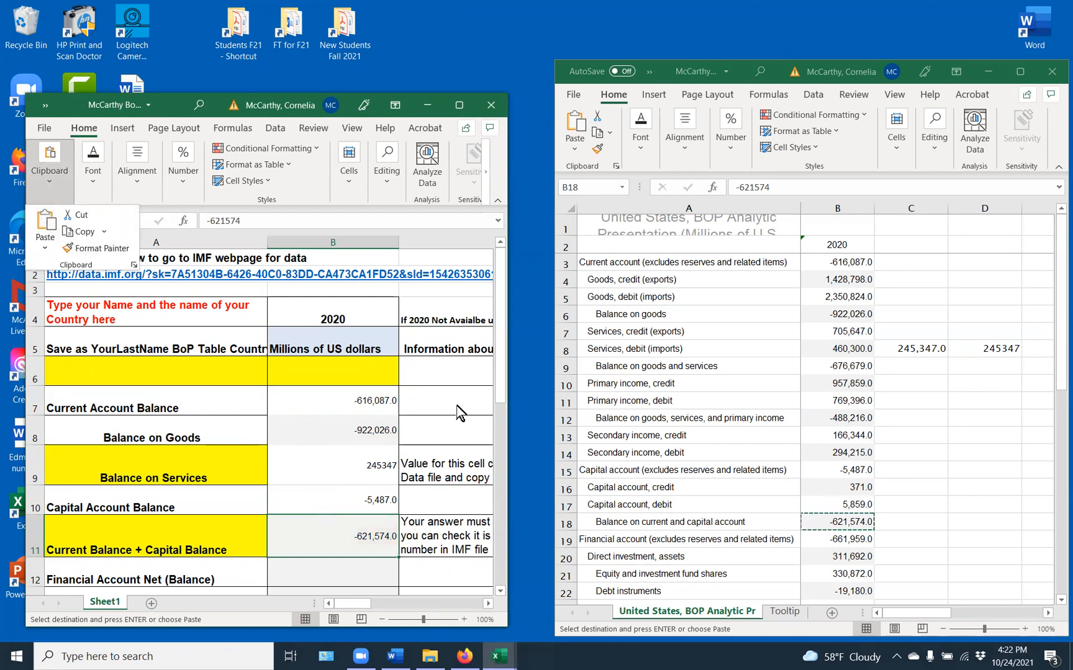
Step: Copy the financial account value from IMF Data cell B19 into the Financial Account Net (Balance) cell B12 of the BofP Table
drag(501, 390, 473, 474)
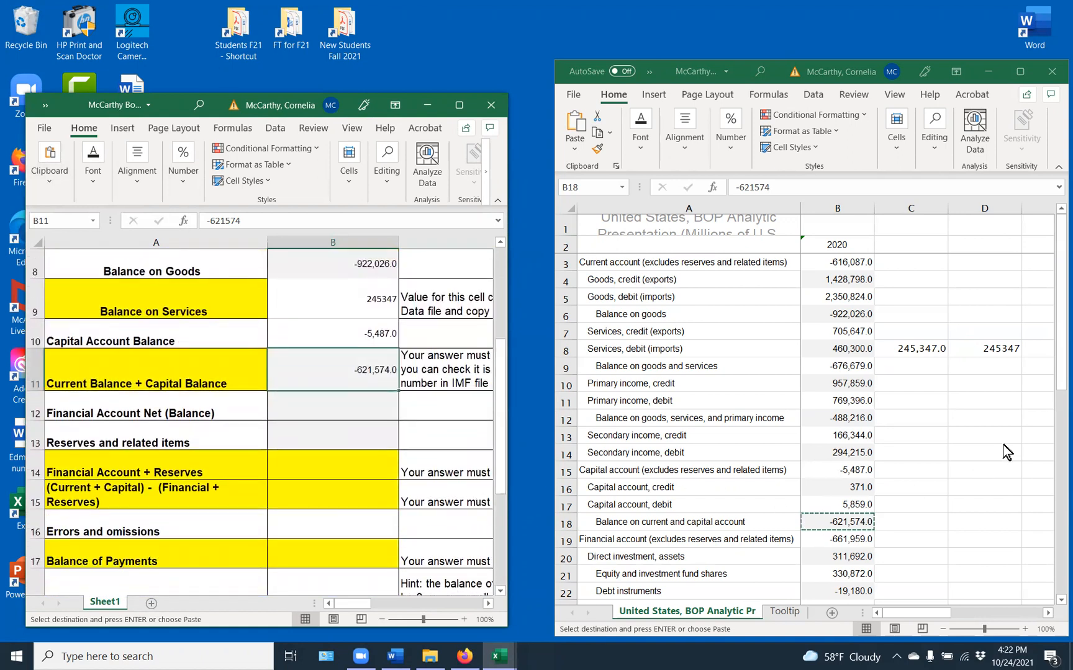
scroll(1007, 452, down, 4)
scroll(304, 429, up, 6)
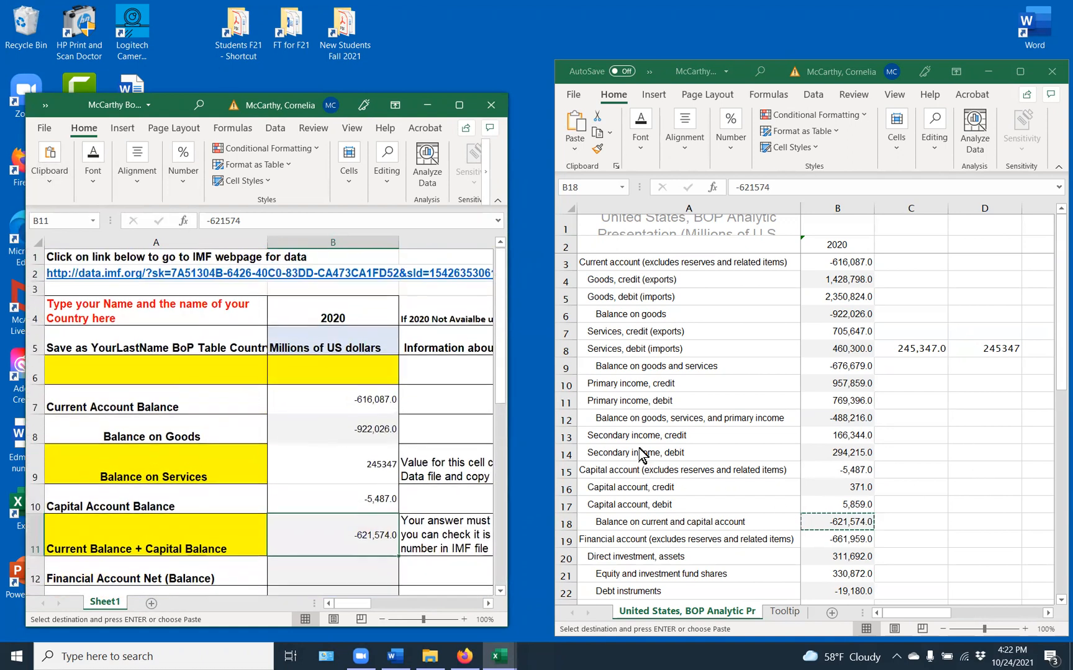
scroll(479, 440, down, 4)
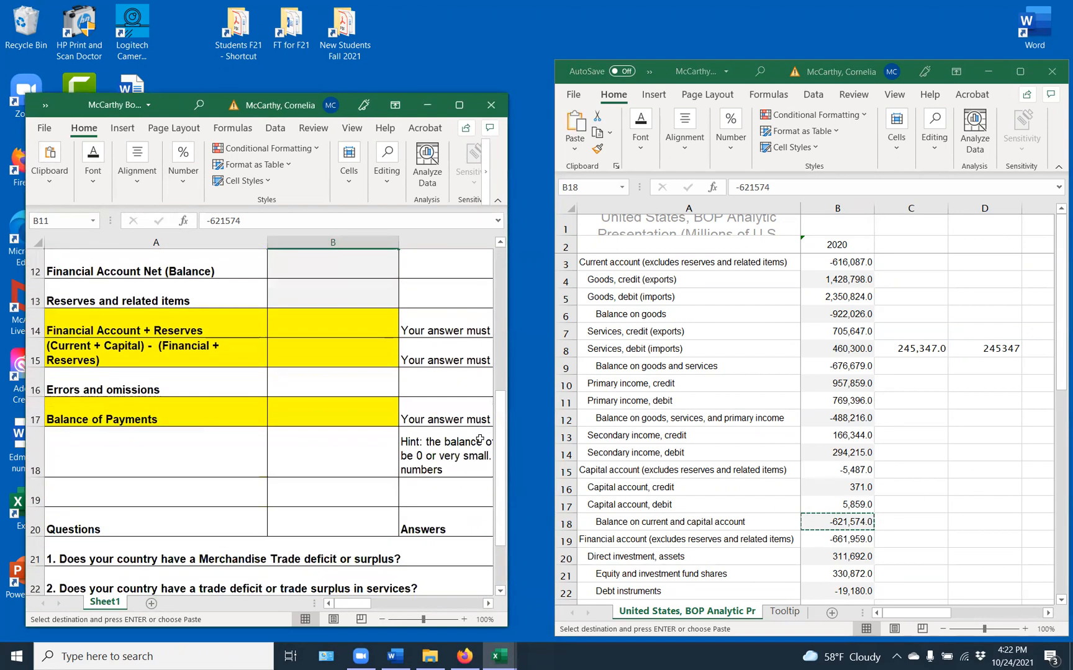
click(500, 242)
click(500, 242)
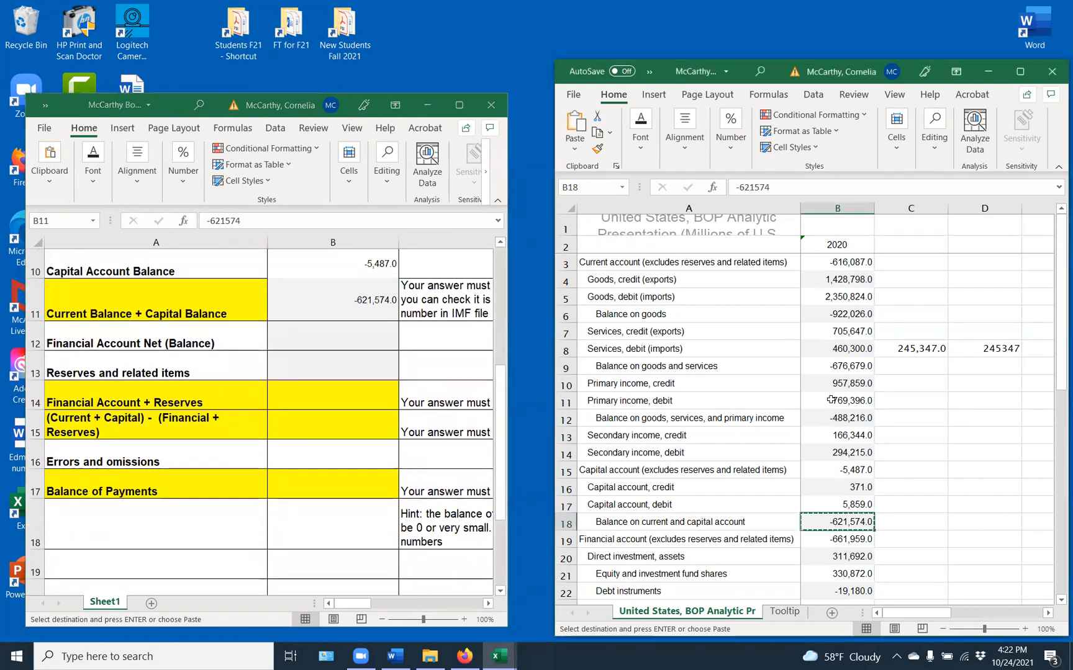
scroll(915, 464, down, 4)
scroll(915, 464, down, 4)
scroll(916, 464, up, 4)
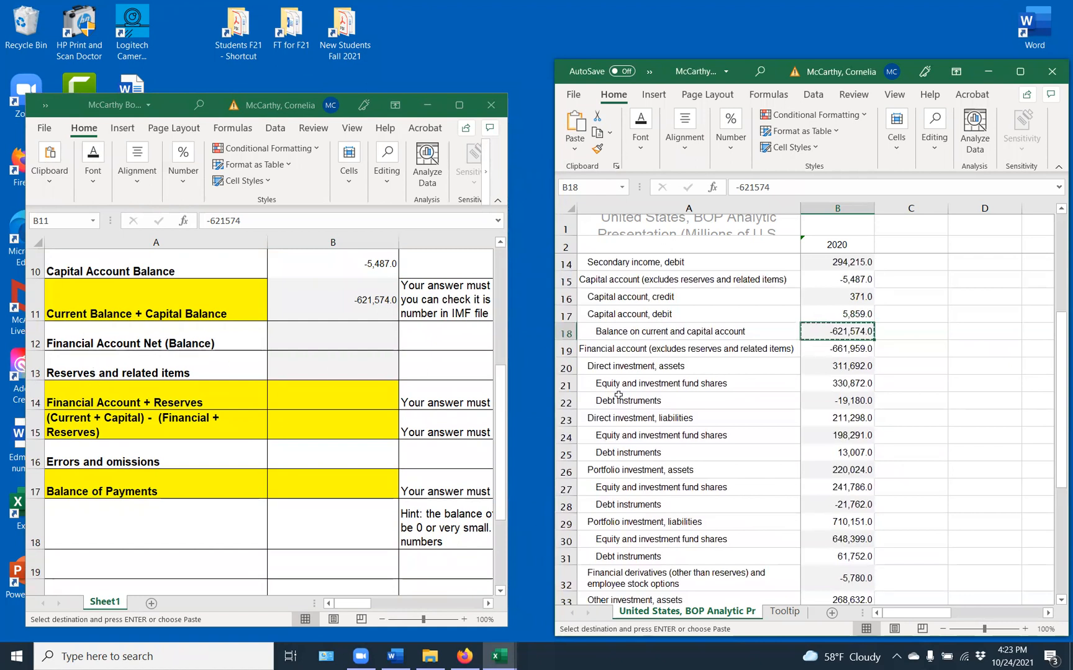
click(598, 350)
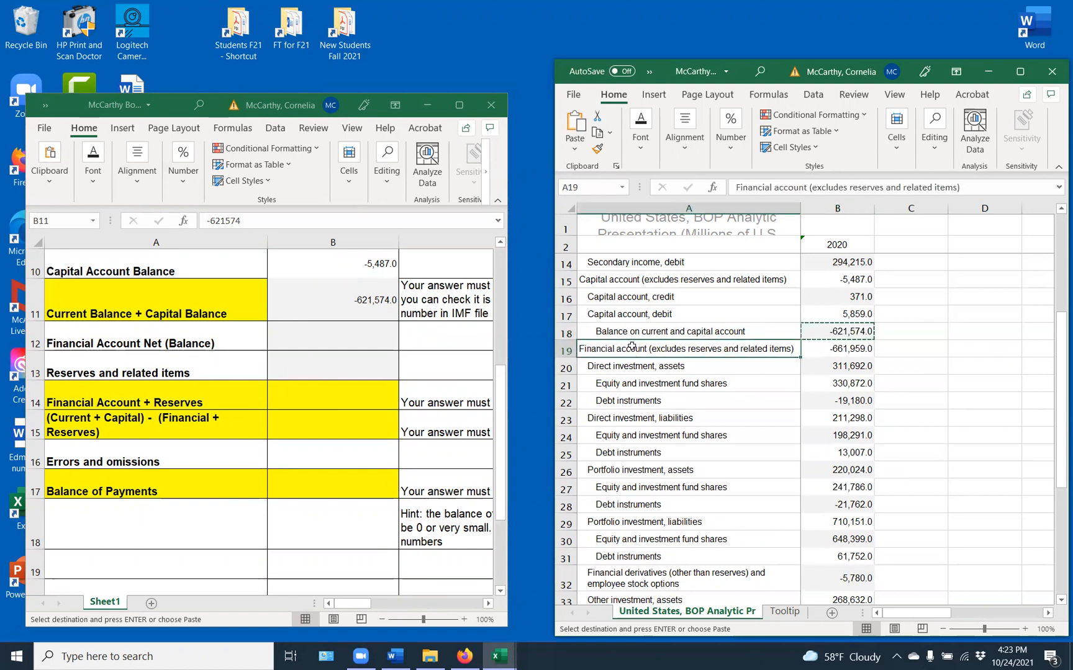
click(842, 346)
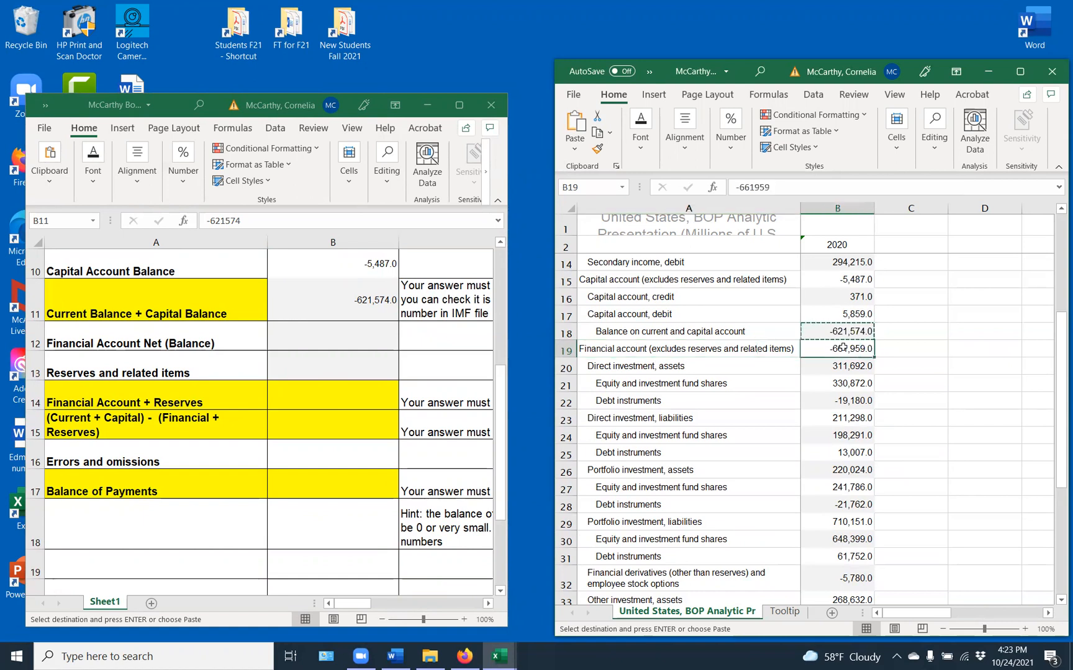
click(598, 139)
click(323, 334)
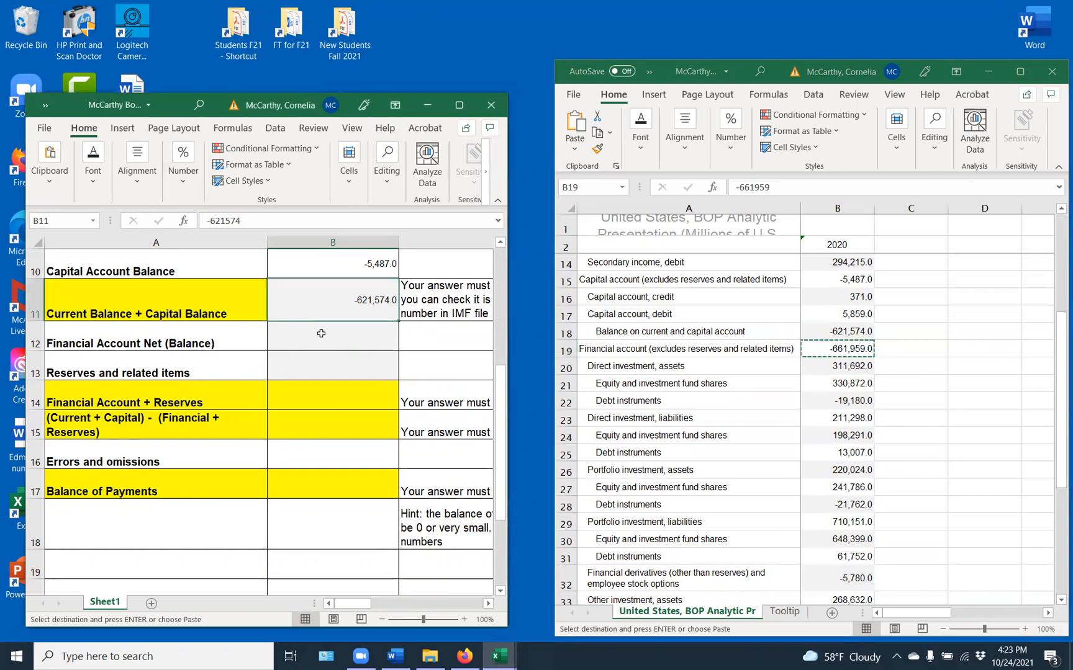
click(50, 163)
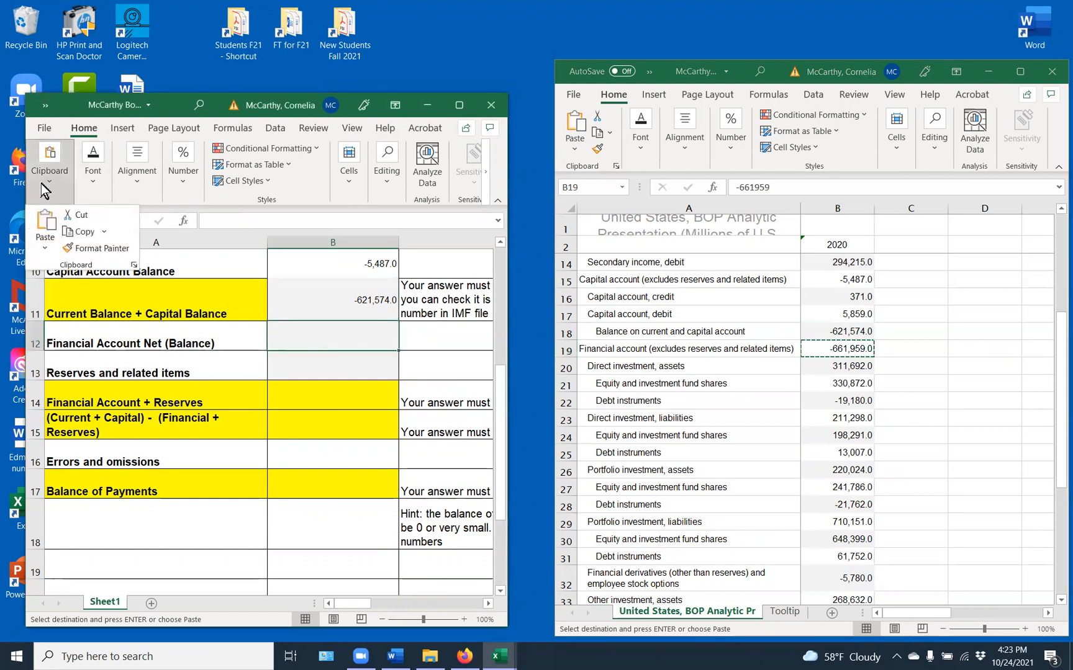
click(42, 220)
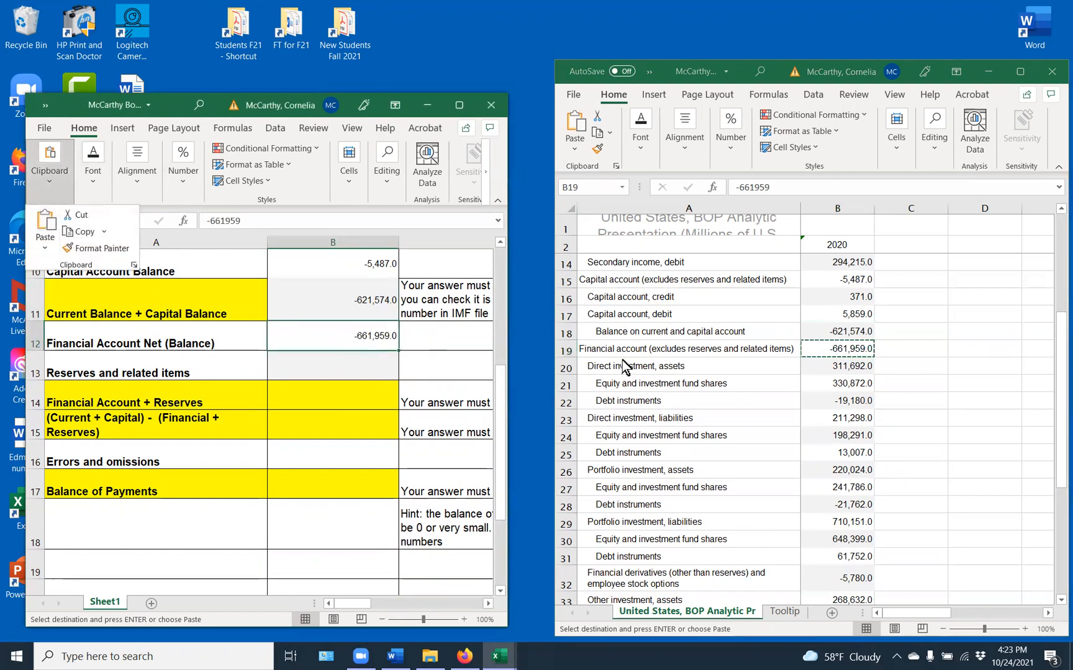
Step: Copy the reserves and related items value from IMF Data cell B40 into cell B13 of the BofP Table
click(642, 355)
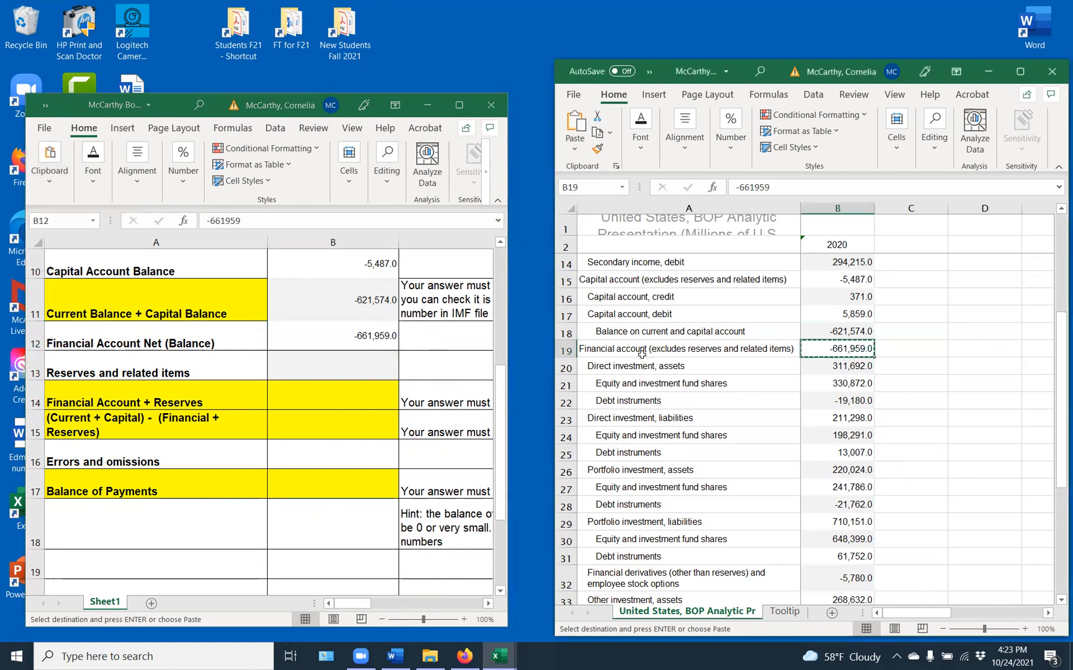
scroll(725, 399, down, 10)
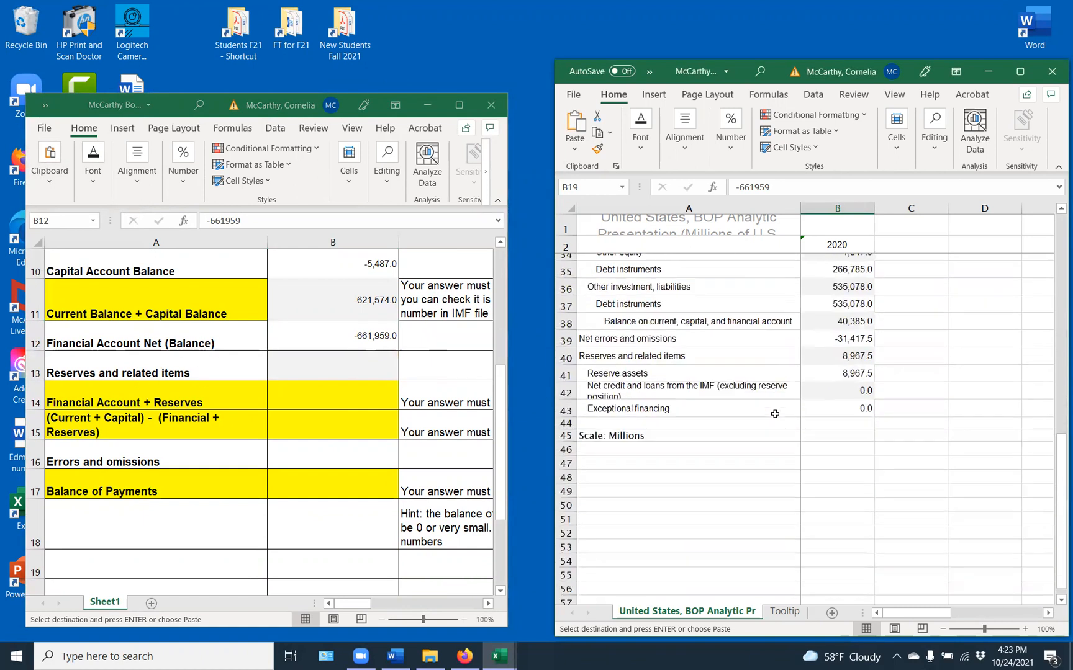
scroll(726, 399, up, 7)
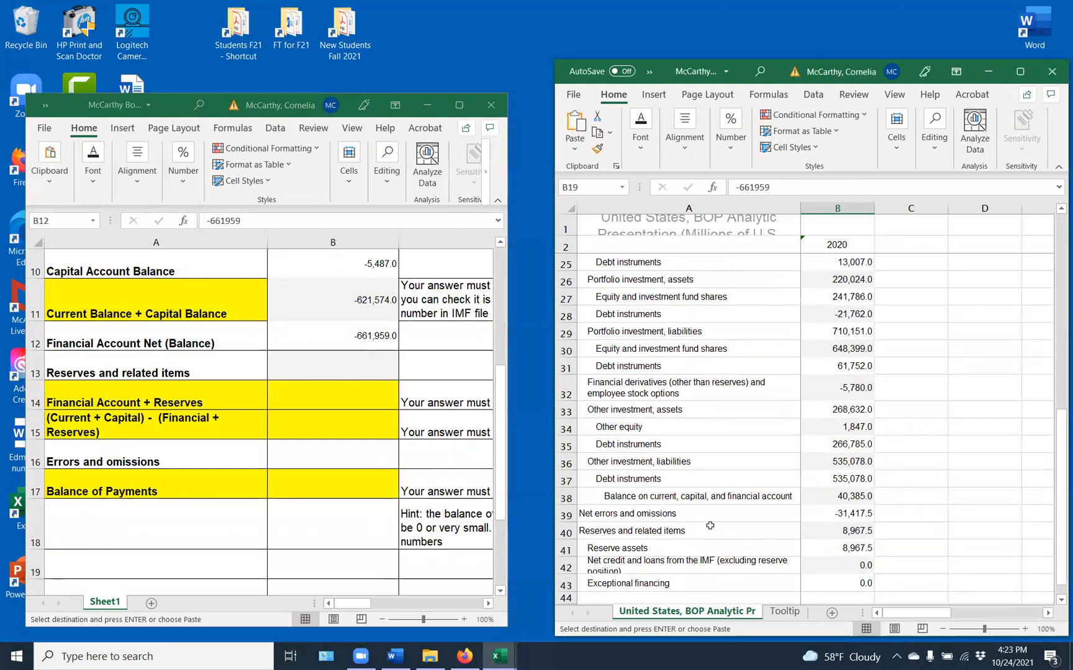
click(825, 534)
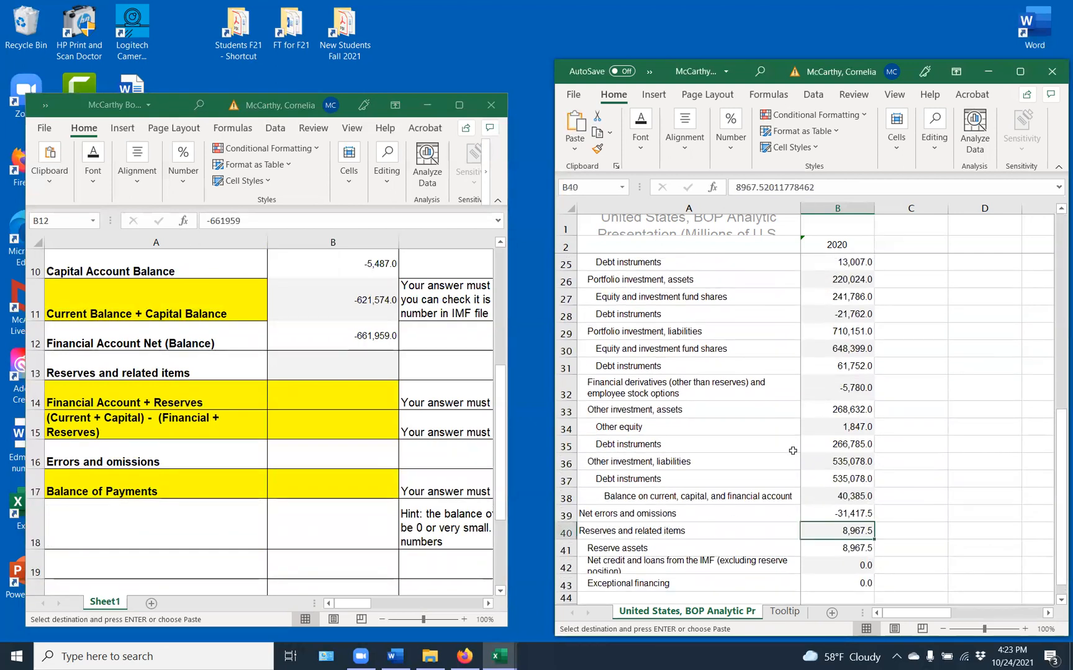
click(595, 135)
click(341, 373)
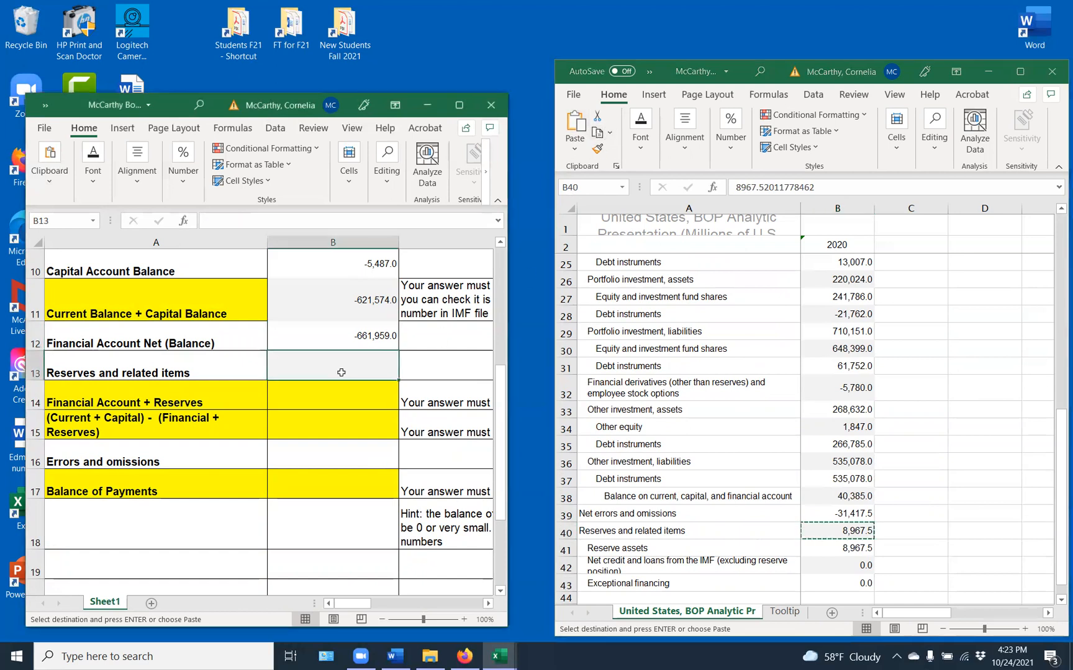
click(51, 173)
click(45, 219)
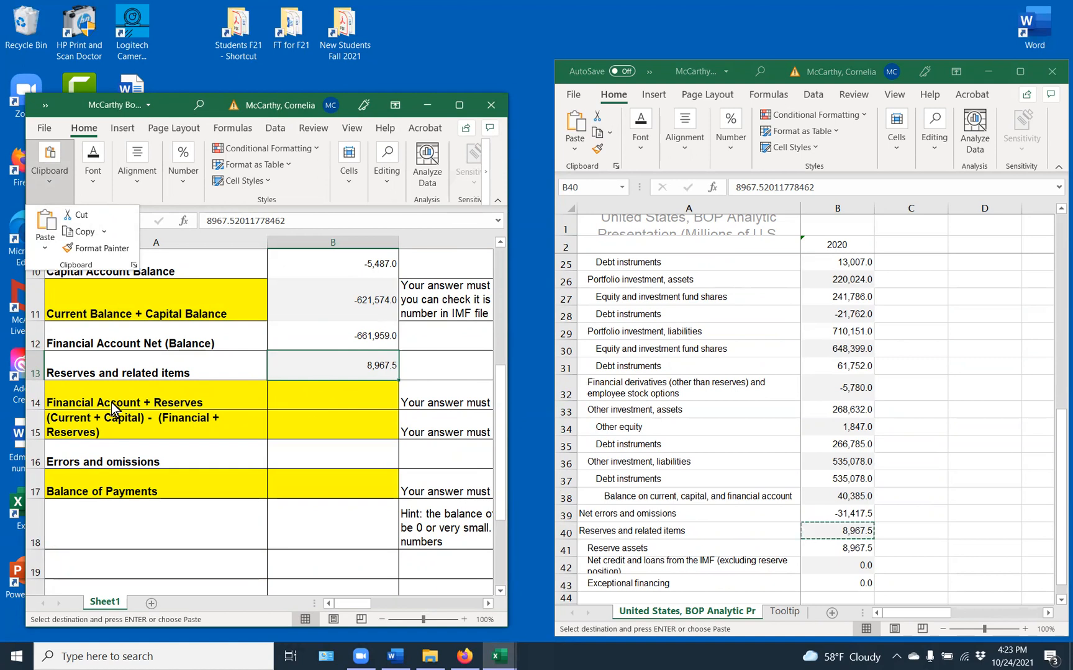
Step: Enter the formula =B12+B13 in the Financial Account + Reserves cell B14 of the BofP Table
click(284, 393)
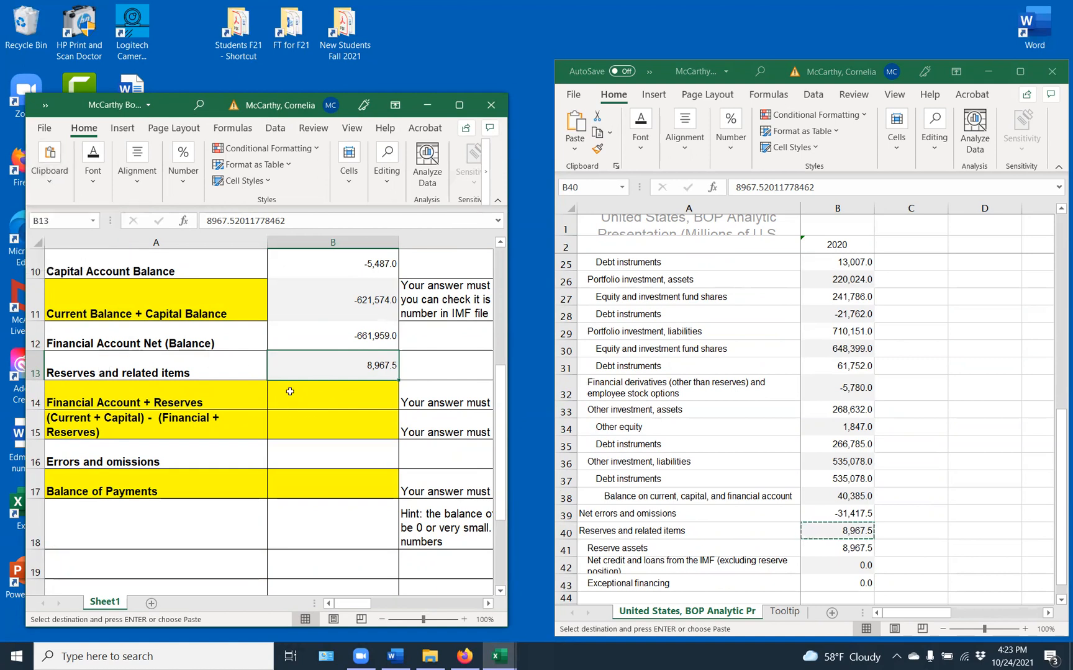
click(285, 393)
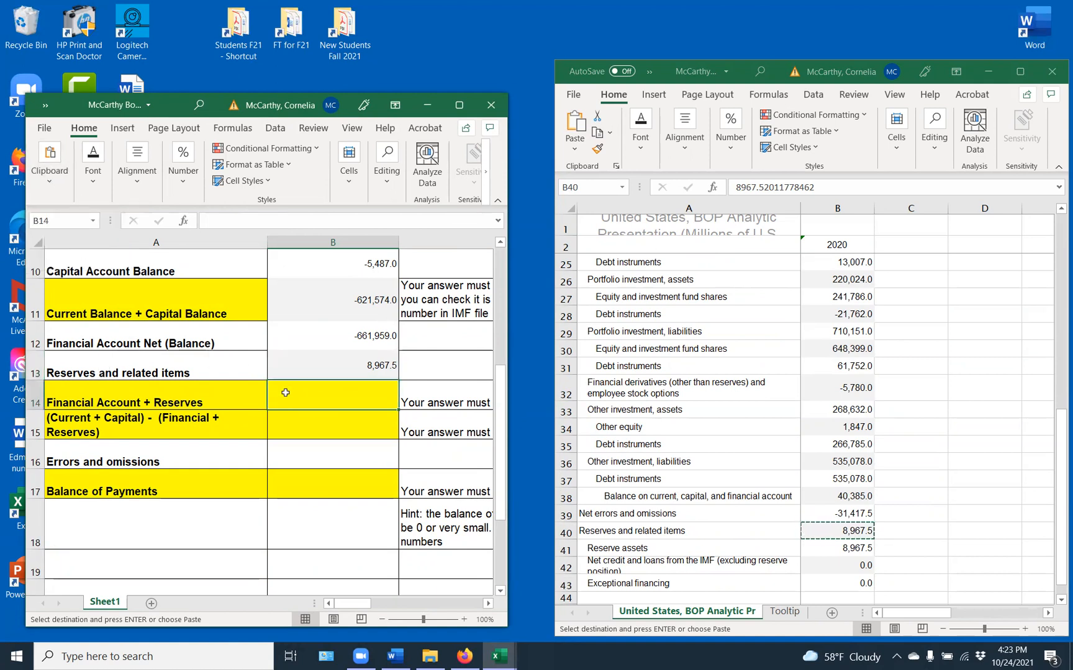
text(=)
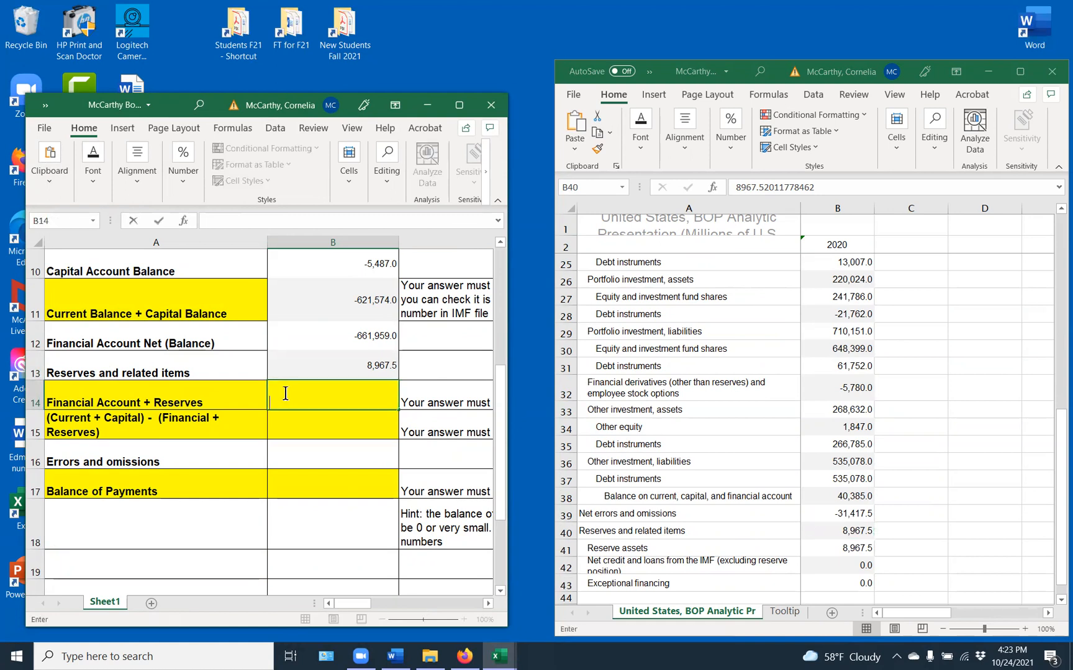
click(331, 341)
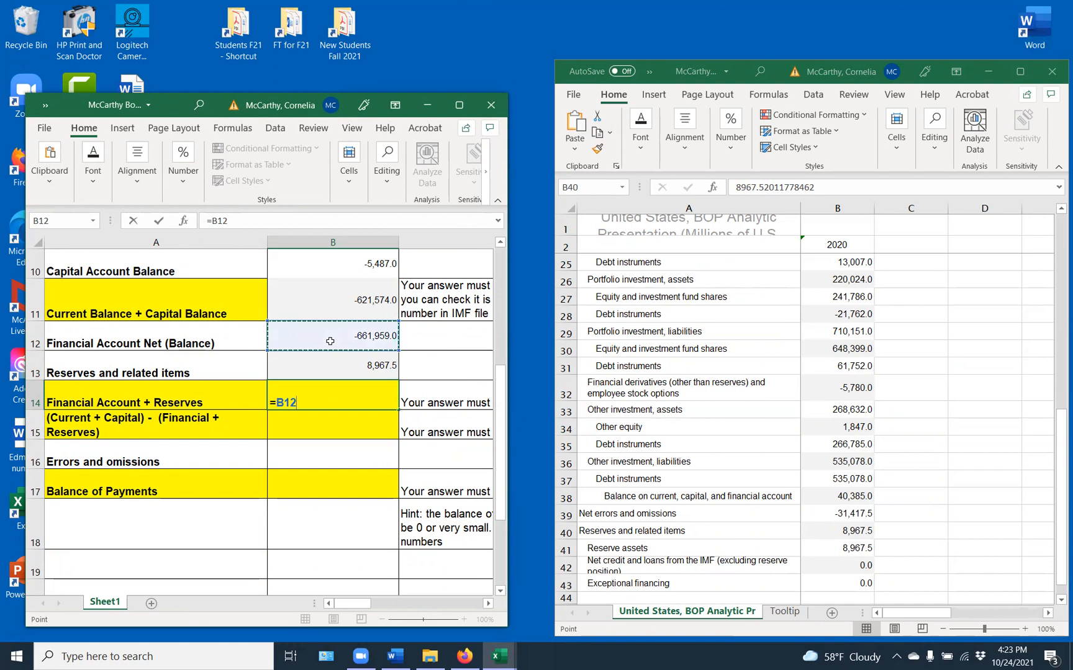
text(+)
click(329, 355)
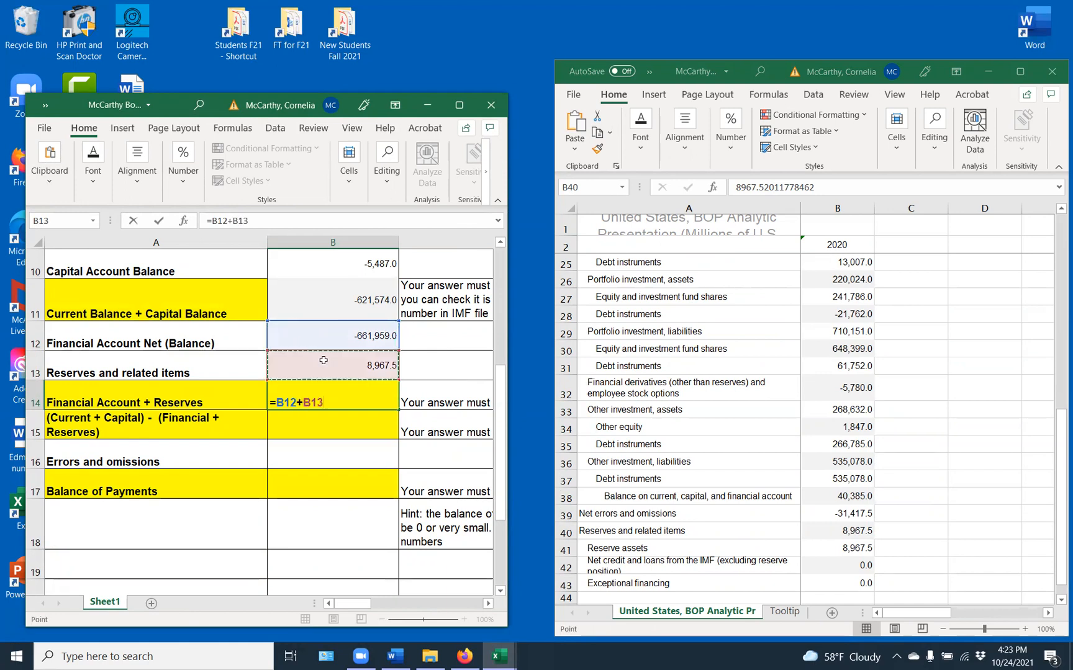
key(Return)
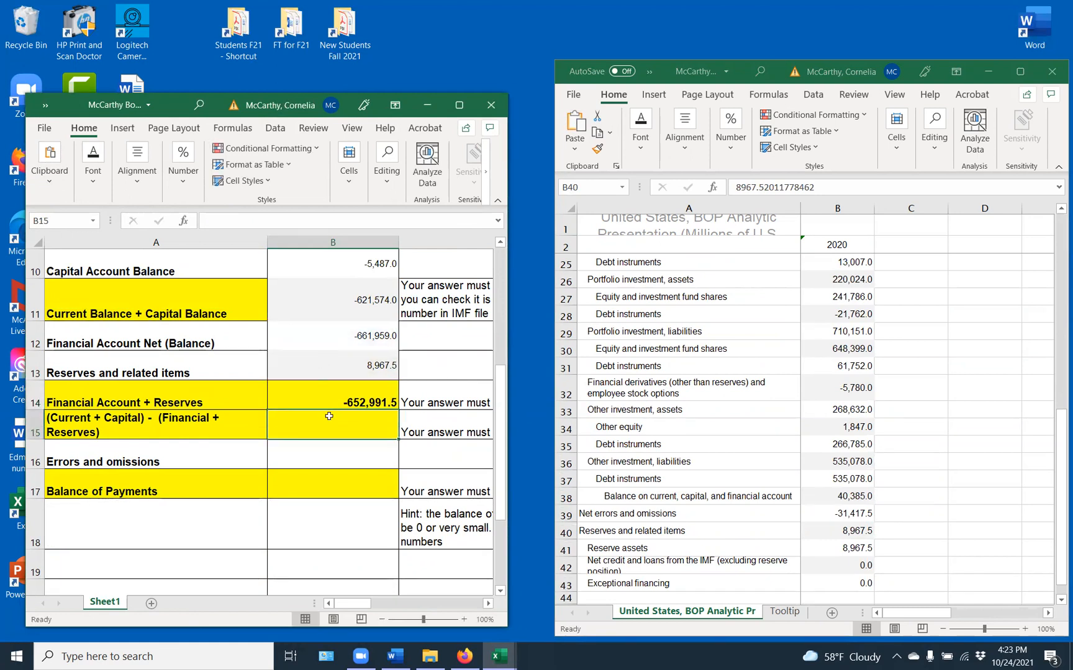
Step: Fill the Balance on Services cell B9 and the Current Balance + Capital Balance cell B11 with yellow
scroll(325, 420, up, 3)
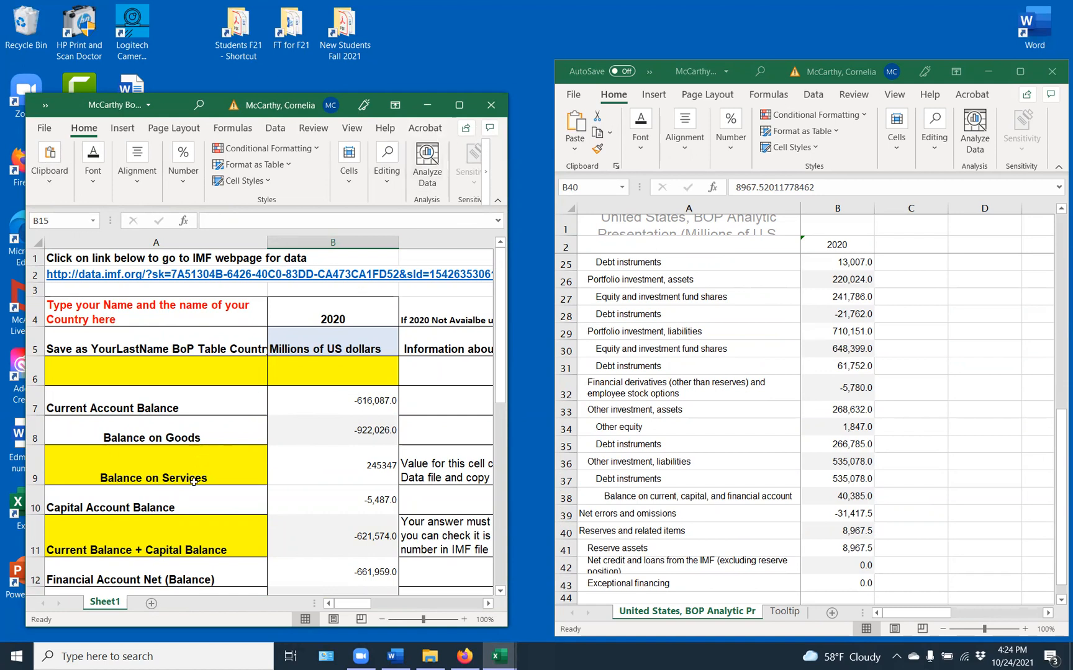
click(284, 462)
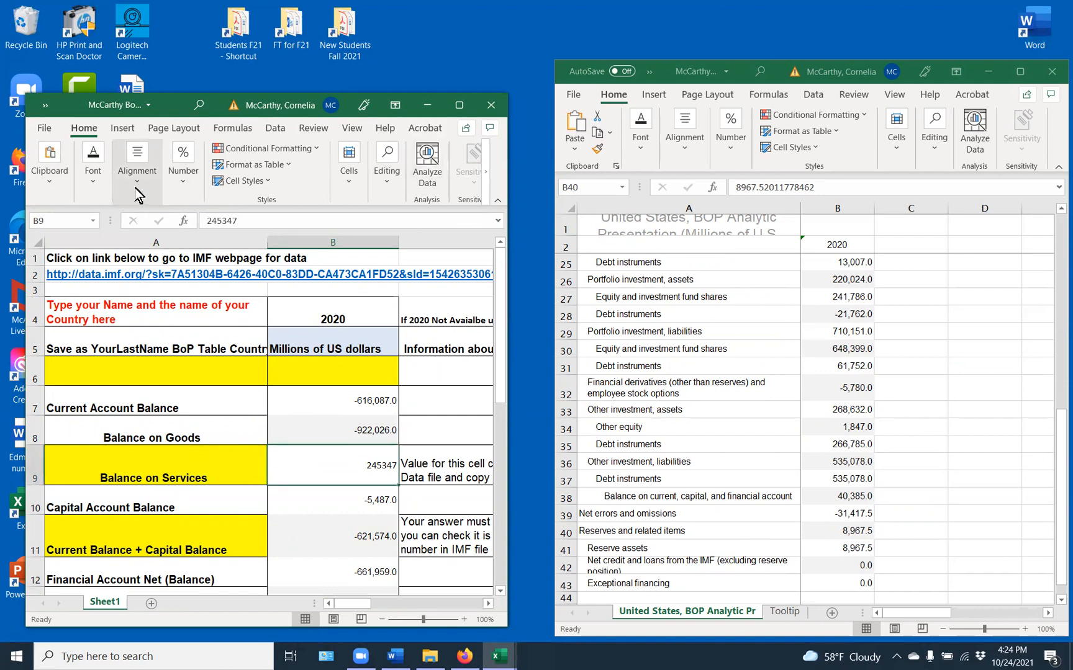
click(93, 177)
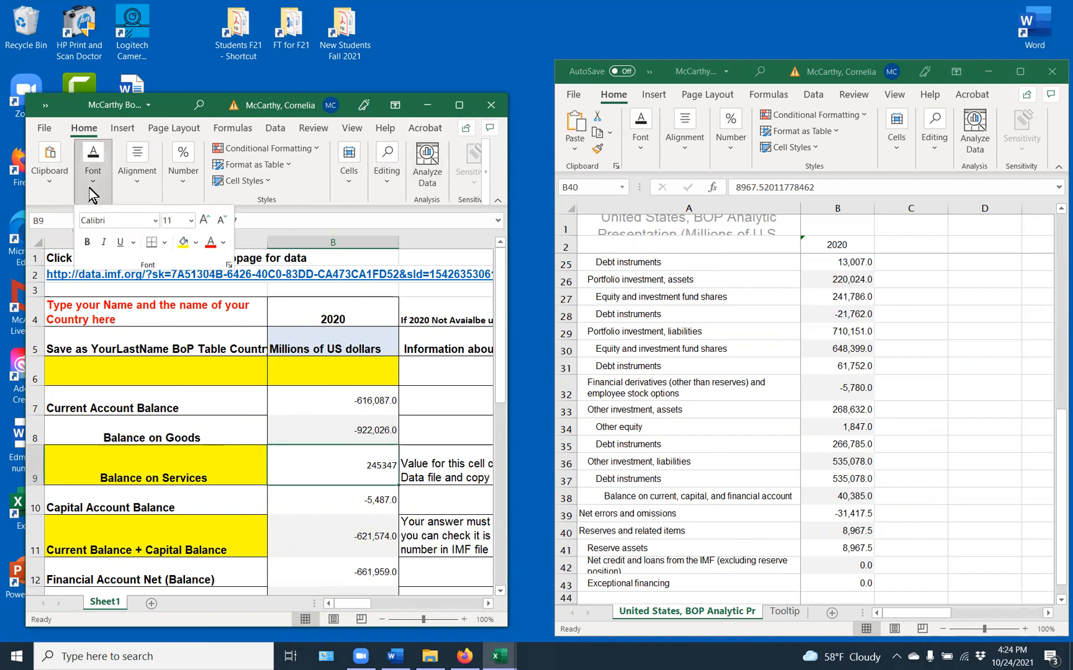
click(183, 244)
click(292, 529)
click(291, 529)
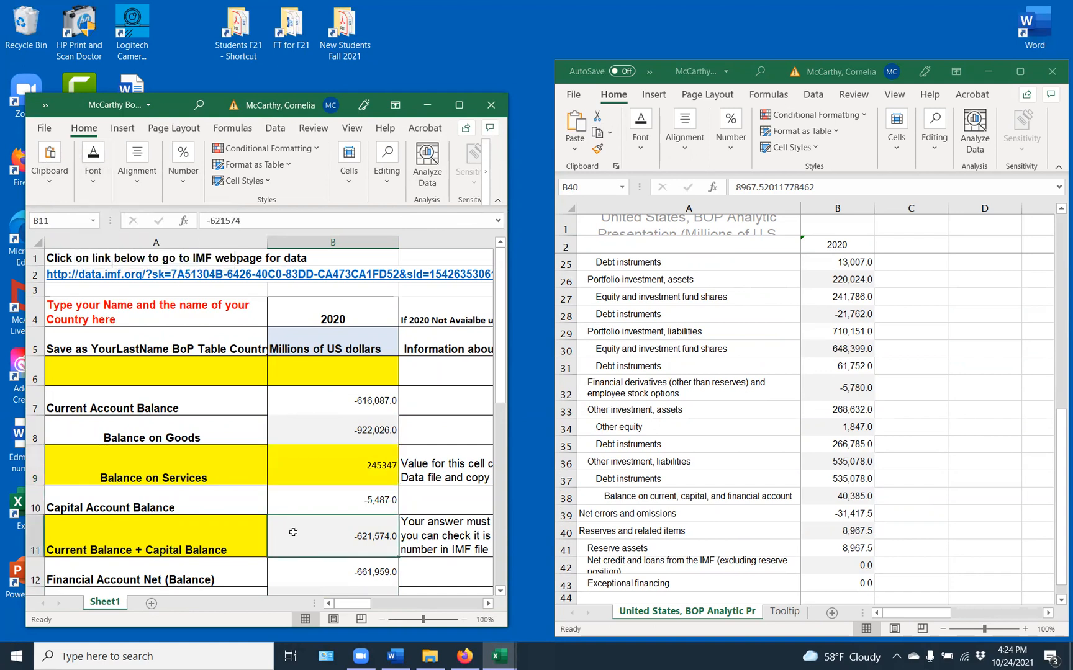
click(85, 184)
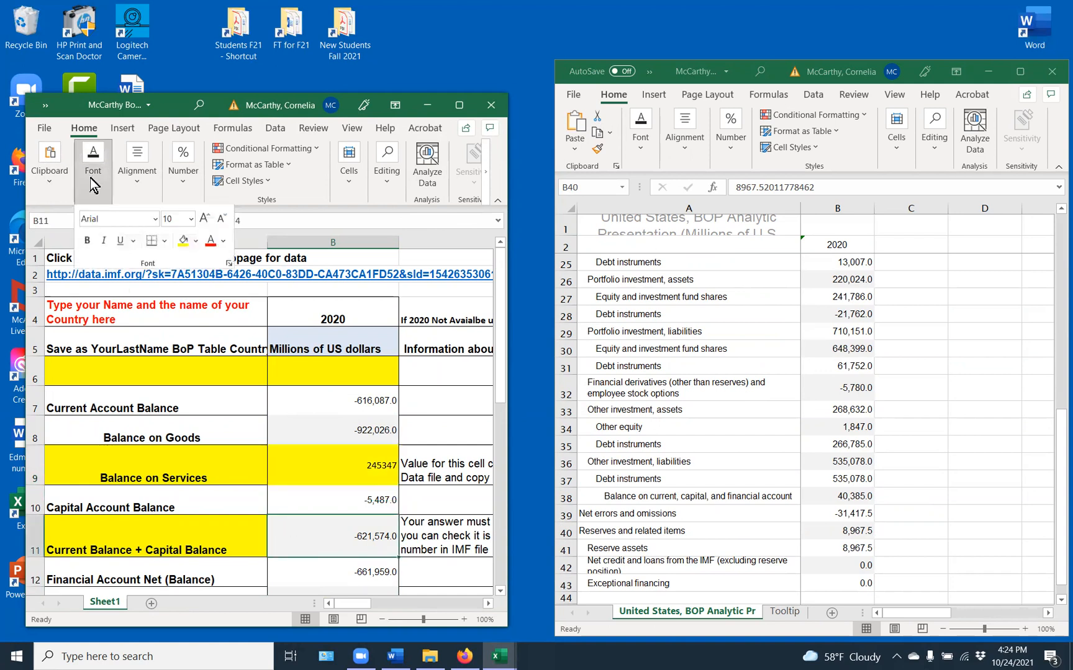
click(183, 245)
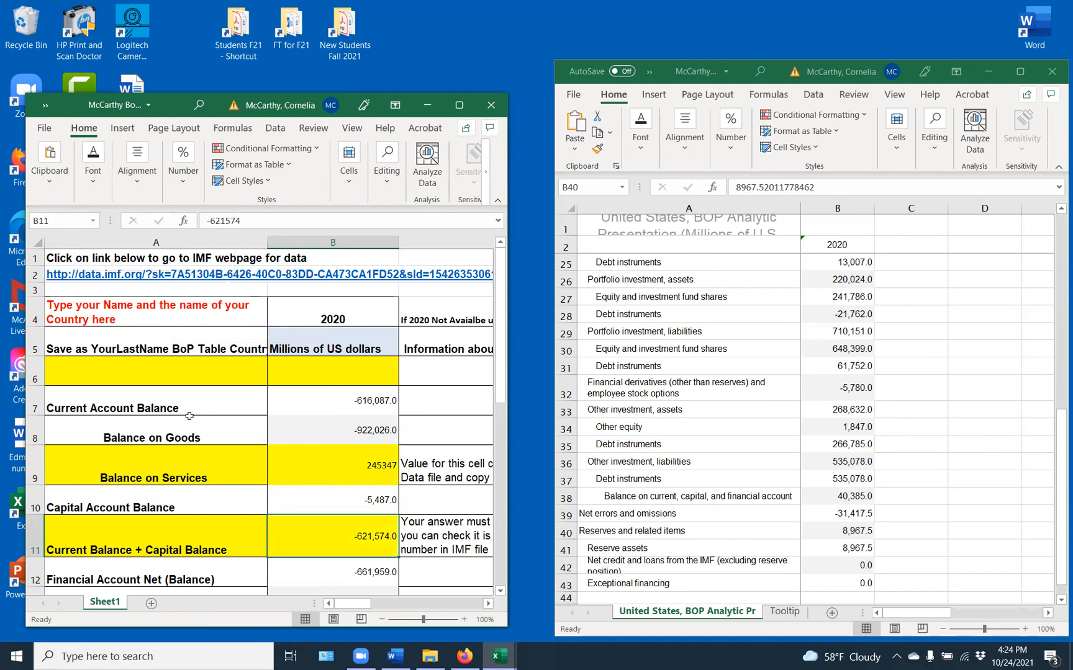
click(164, 425)
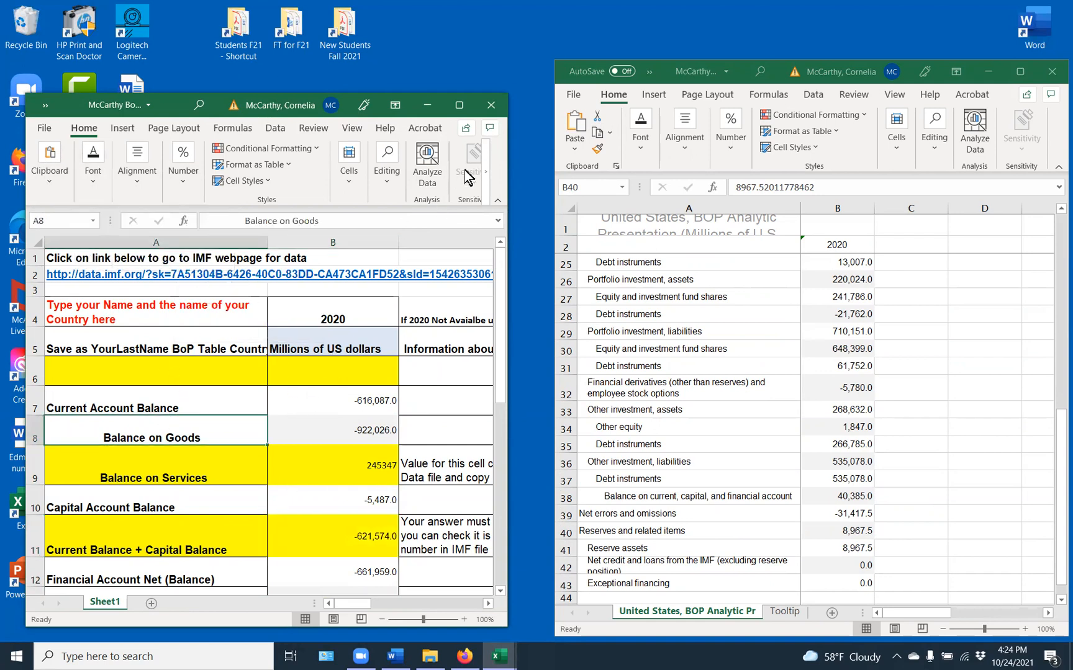
Step: Maximize the BofP Table workbook and format cells B7:B17 as bold Arial, size 12
click(459, 105)
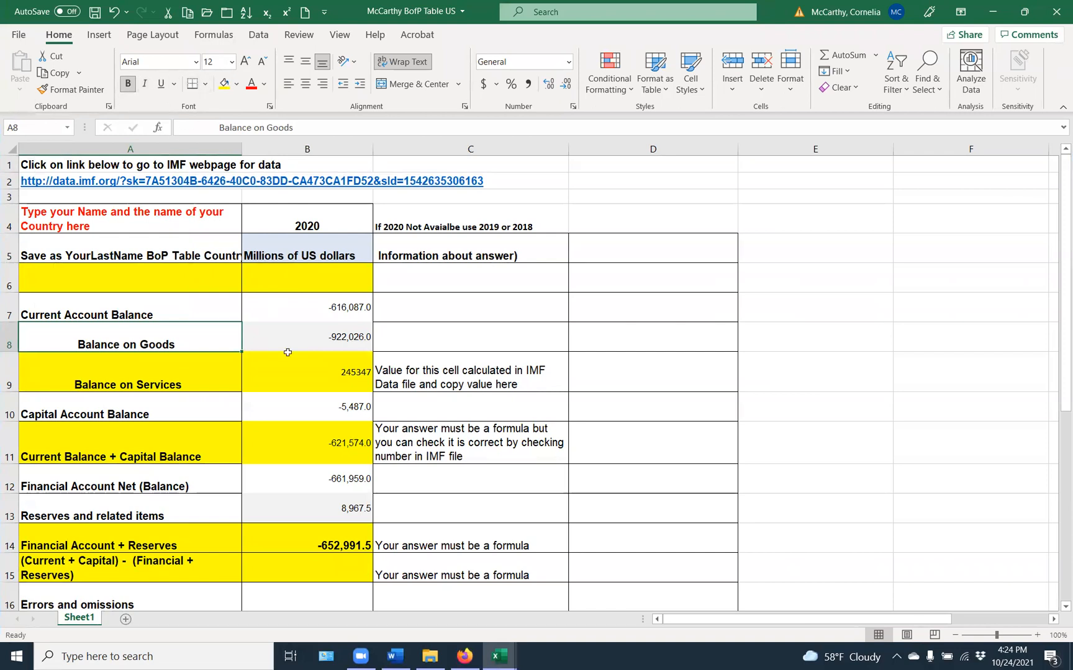
mouse_move(291, 297)
mouse_down()
mouse_move(328, 414)
mouse_move(280, 537)
mouse_move(285, 612)
mouse_move(262, 522)
mouse_up()
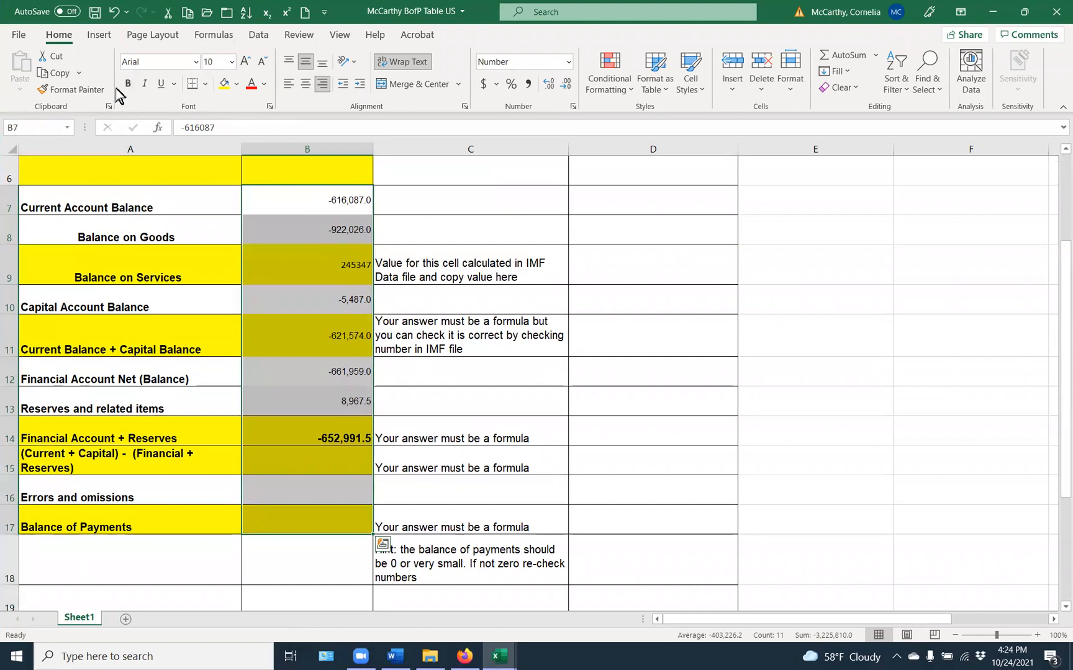
click(196, 62)
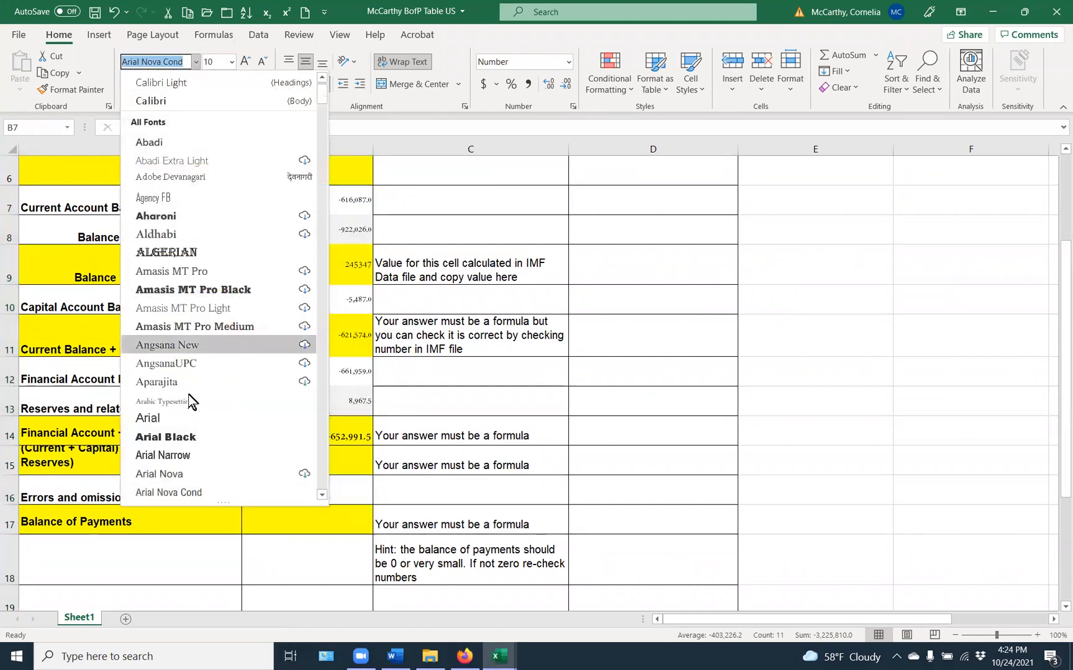
click(186, 419)
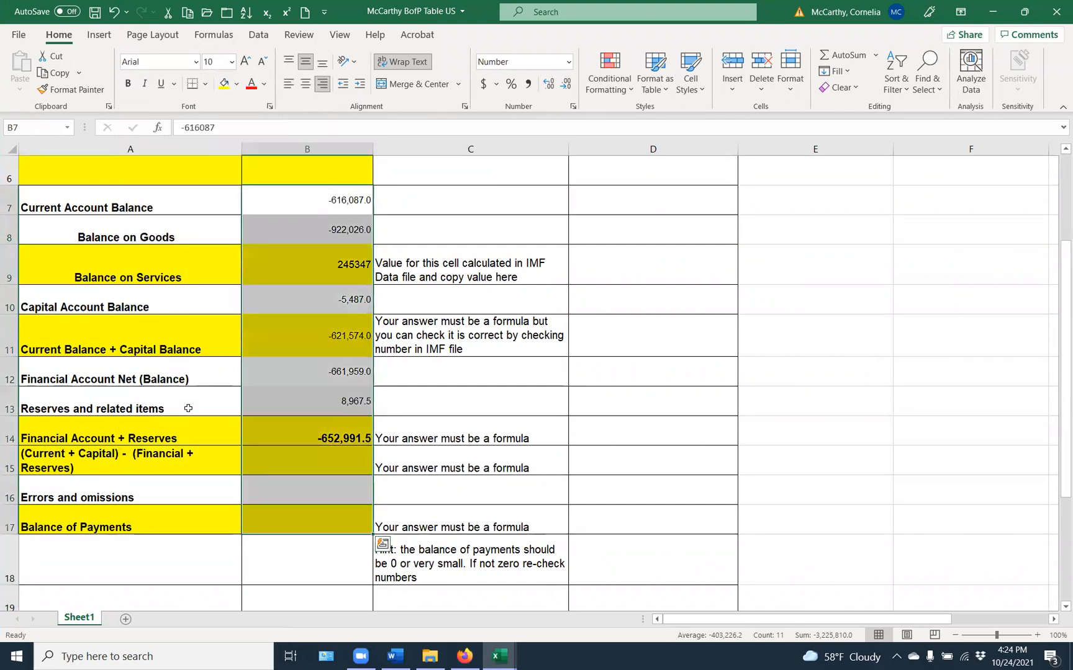
click(231, 62)
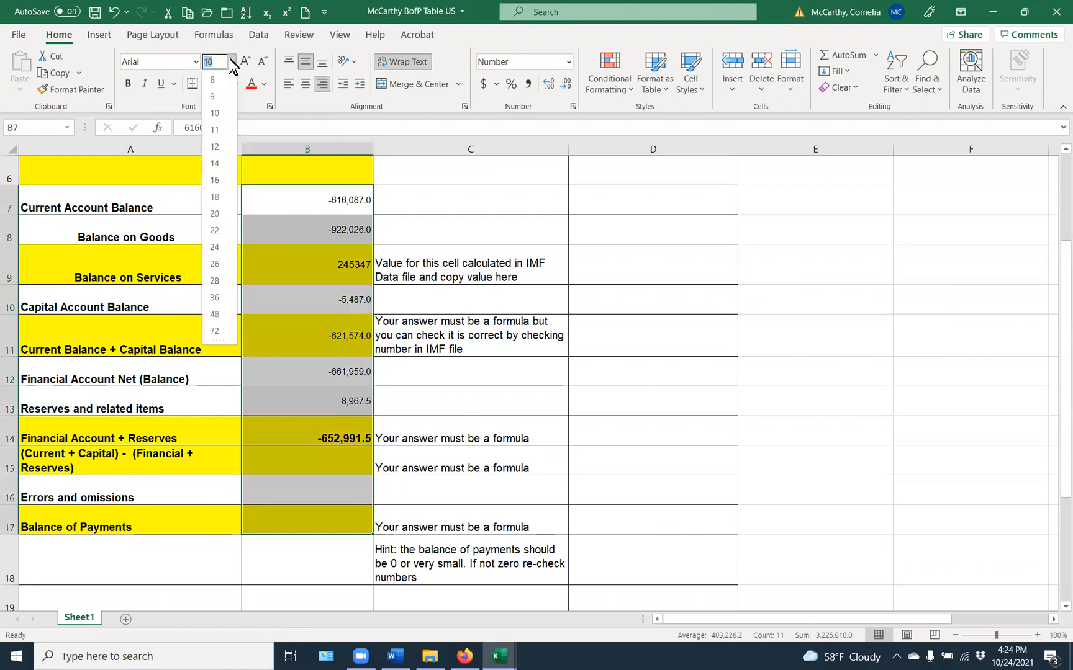
click(215, 148)
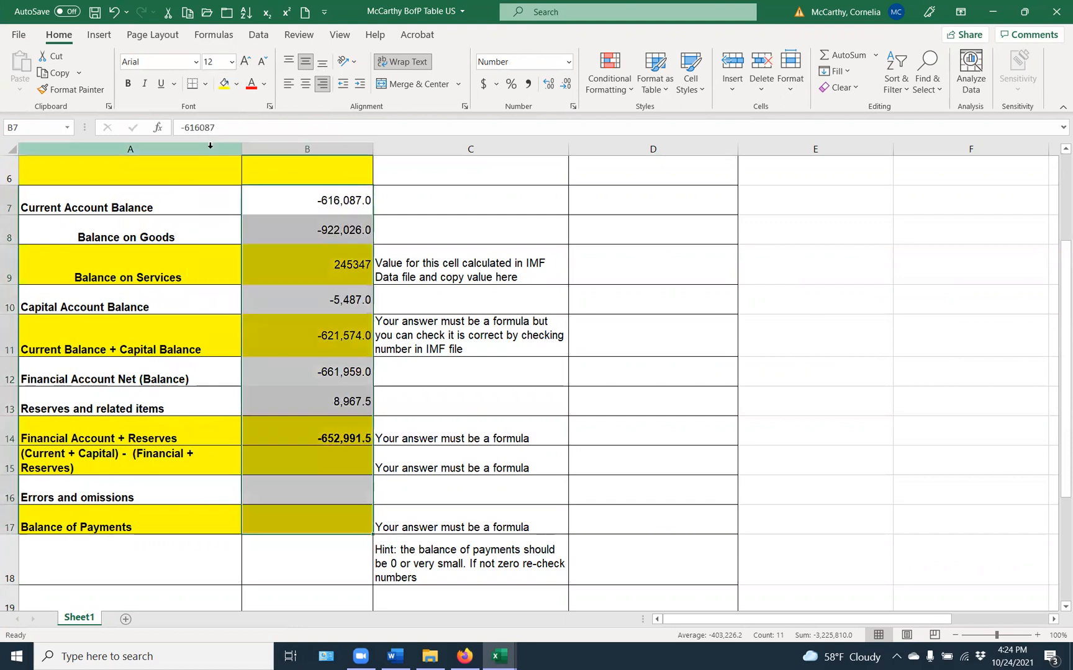
click(128, 83)
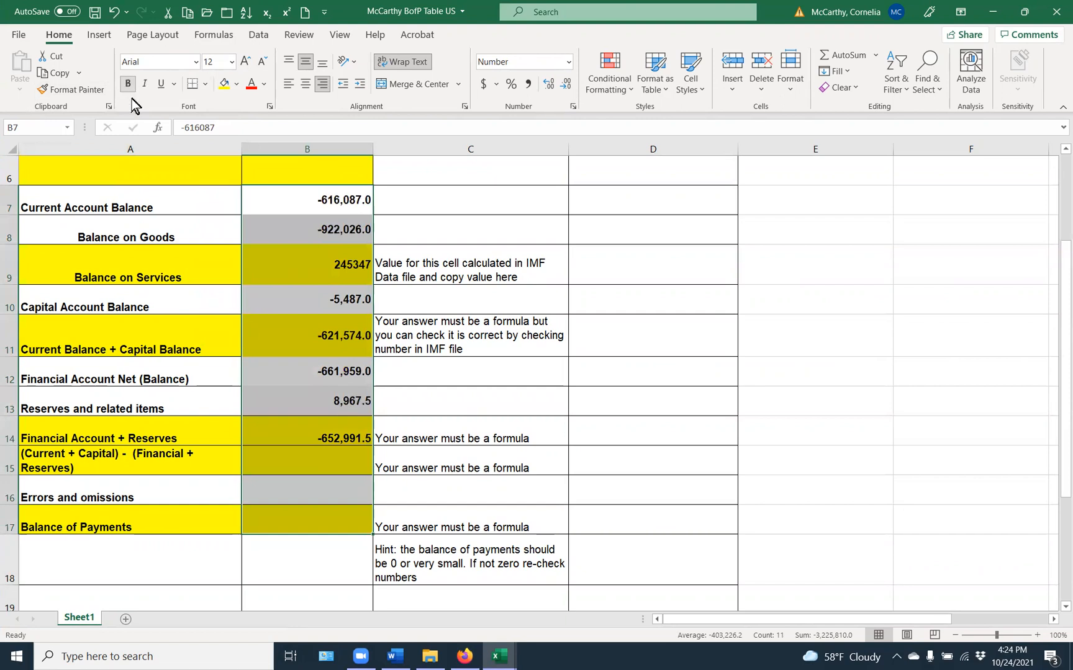
click(284, 296)
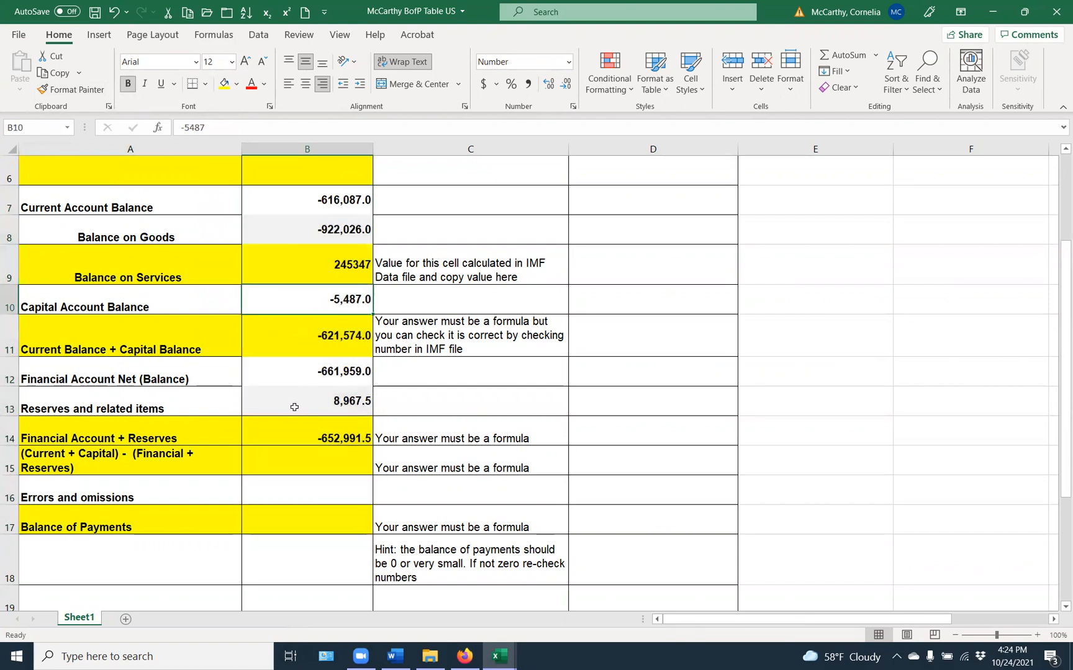
Step: Add borders to all cells in the range B6:B17 of the BofP Table
scroll(294, 408, up, 2)
drag(311, 289, 302, 495)
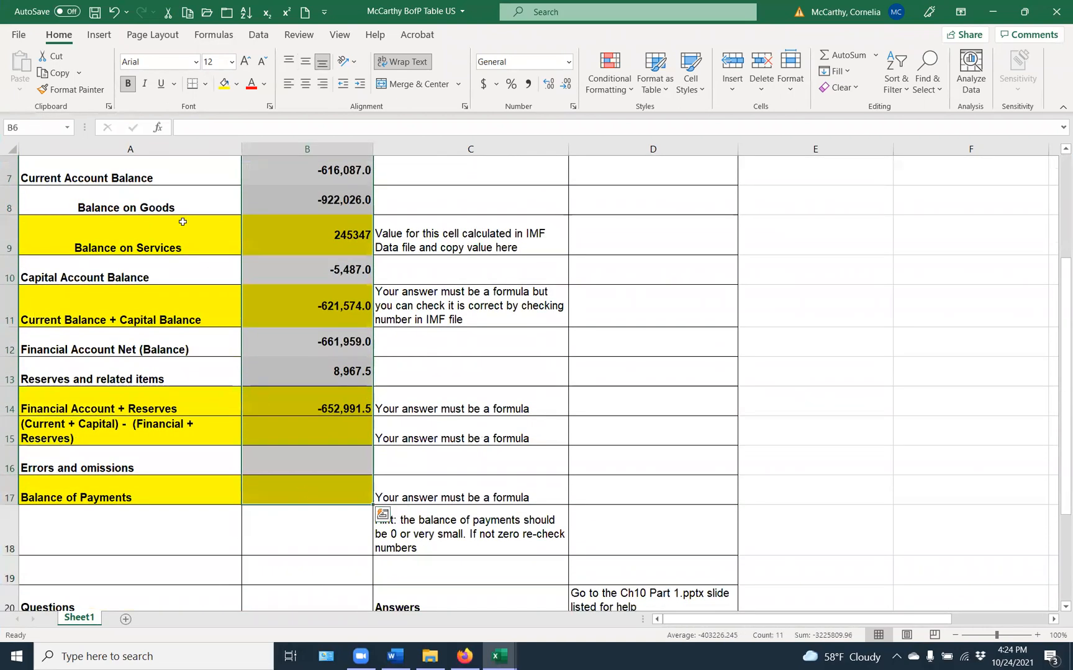
click(205, 85)
click(224, 226)
scroll(296, 326, up, 2)
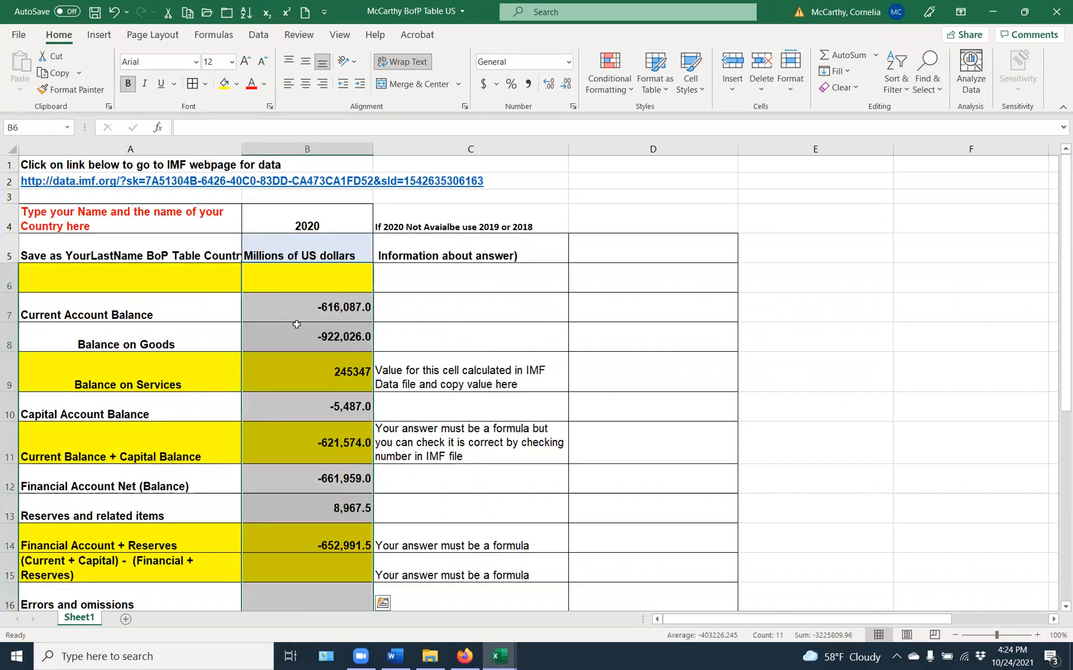
click(314, 377)
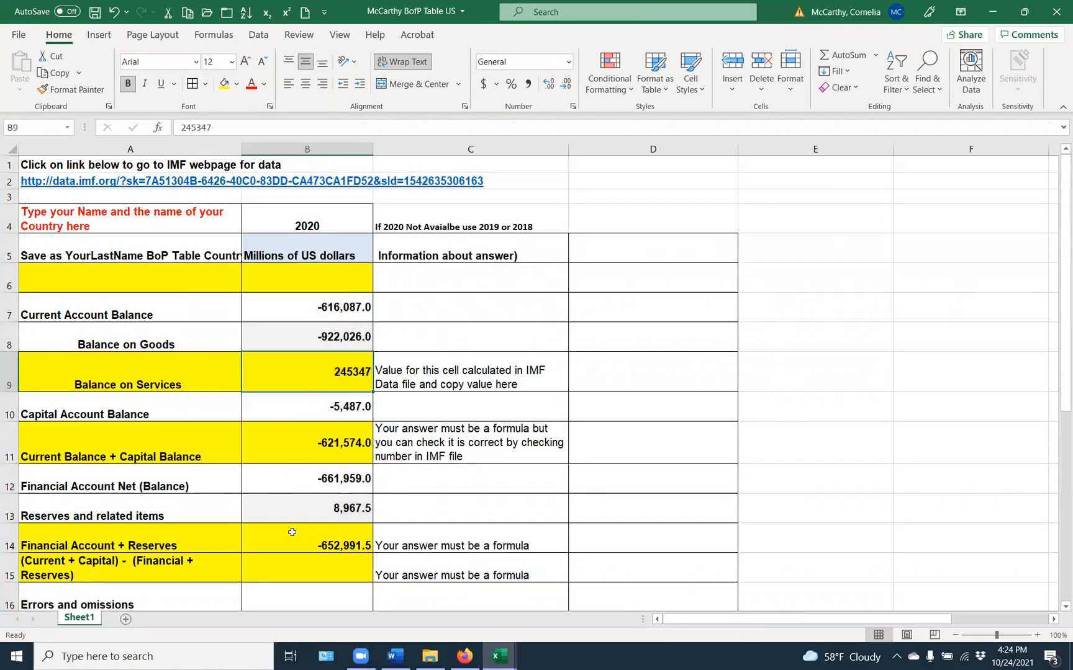
Step: Enter the formula =B11-B14 in the (Current + Capital) - (Financial + Reserves) cell B15
click(290, 563)
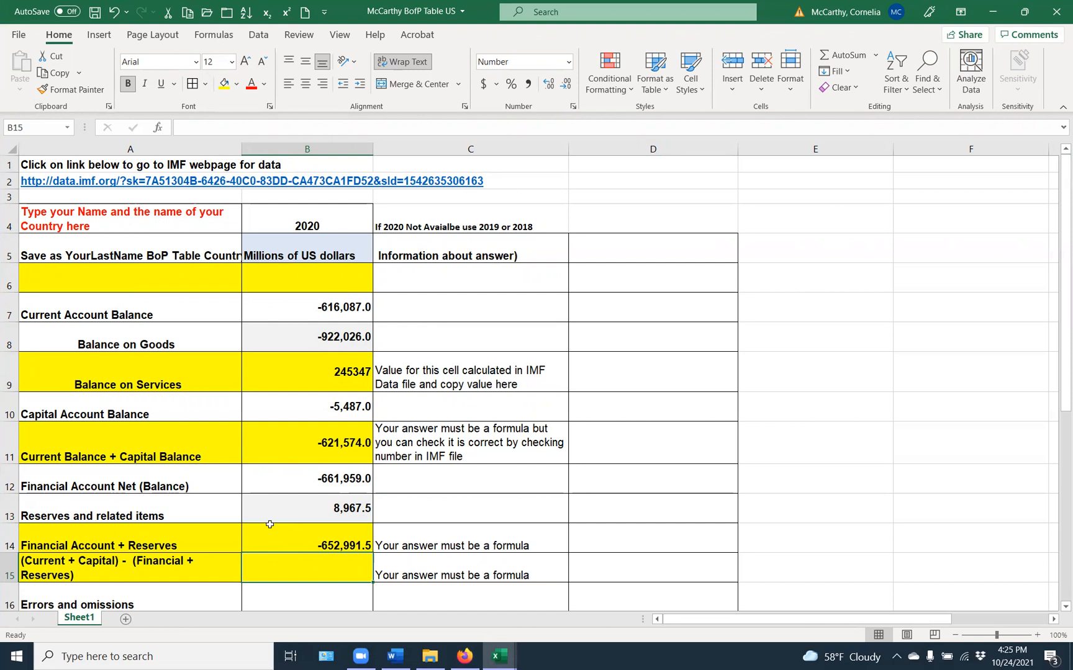
text(=)
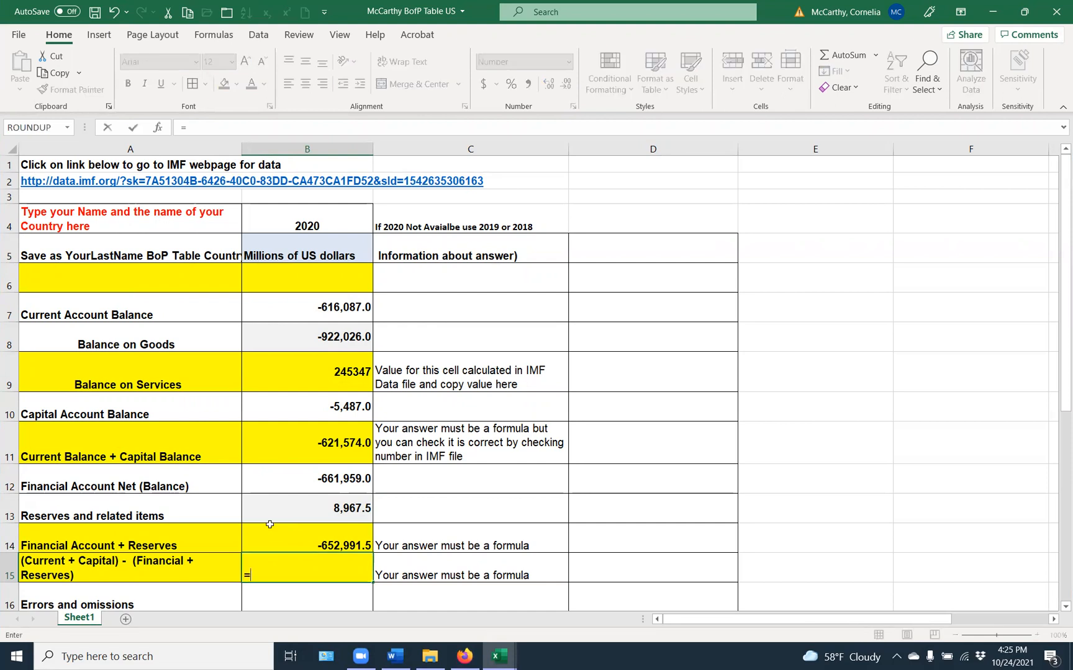
click(301, 449)
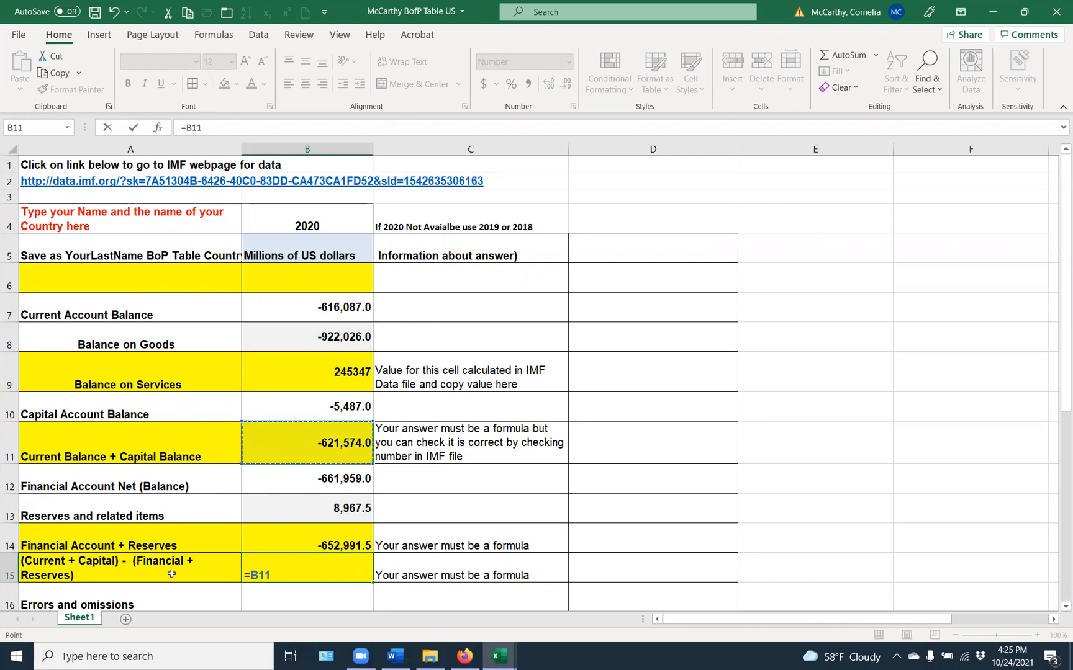
text(-)
click(275, 535)
key(Return)
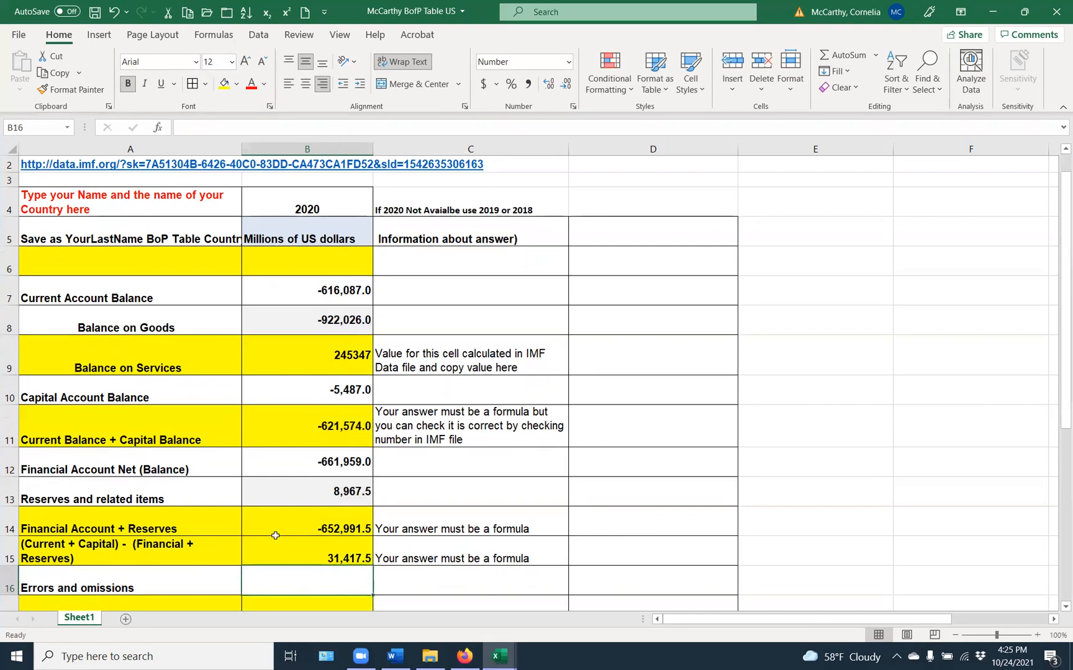
click(308, 554)
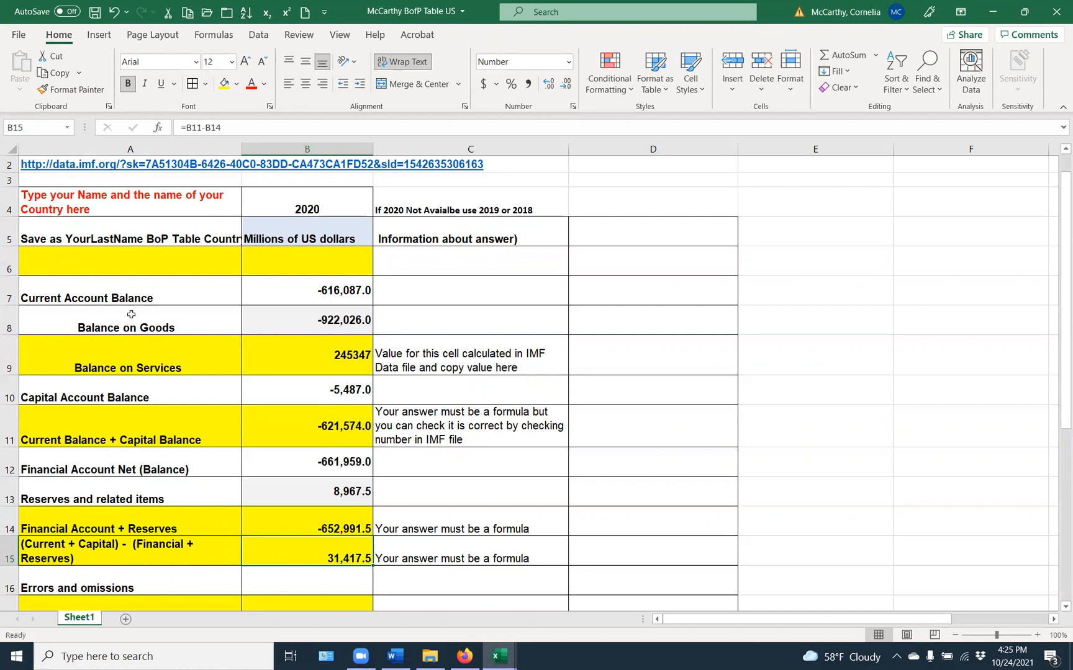
Step: Copy the 2020 Net errors and omissions value from the IMF data workbook into the Errors and omissions cell B16
scroll(126, 314, down, 4)
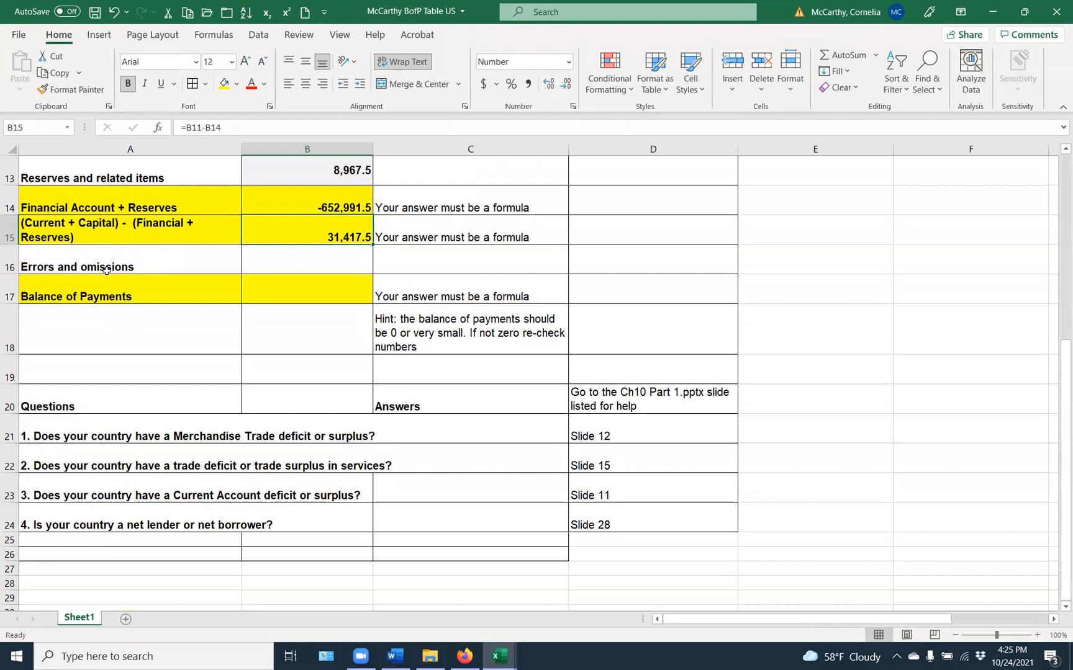
click(102, 269)
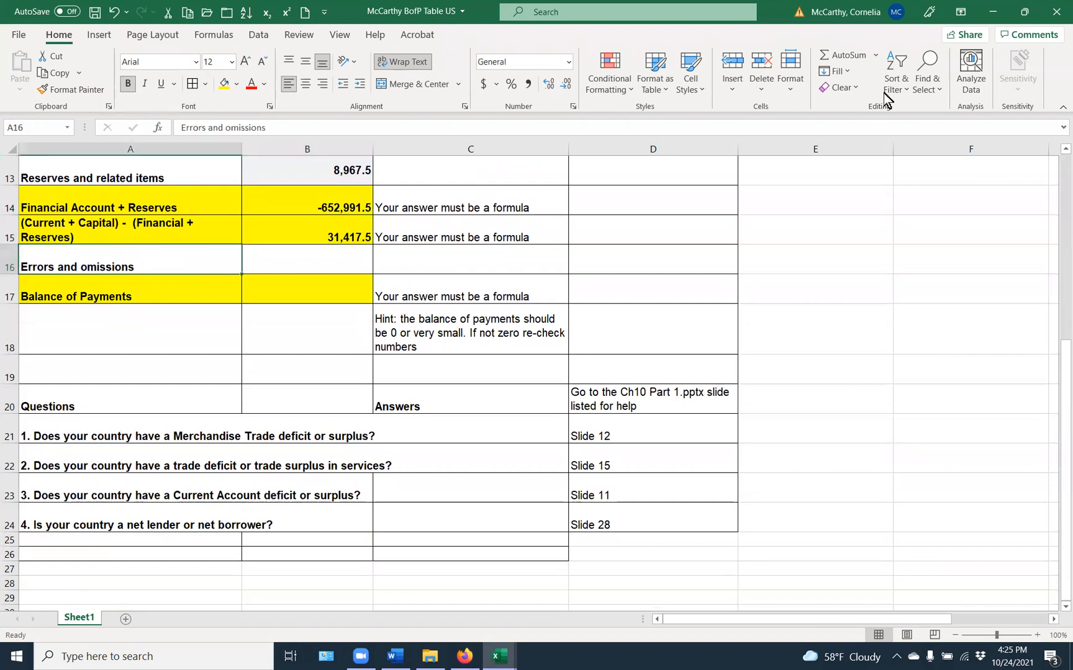
click(1024, 12)
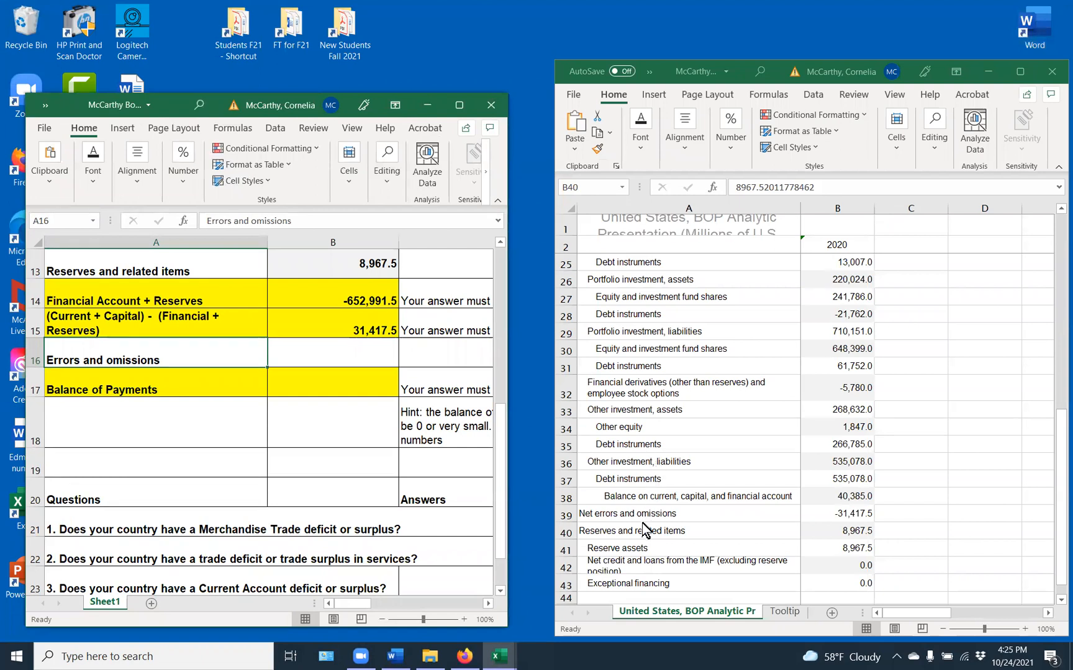
click(849, 513)
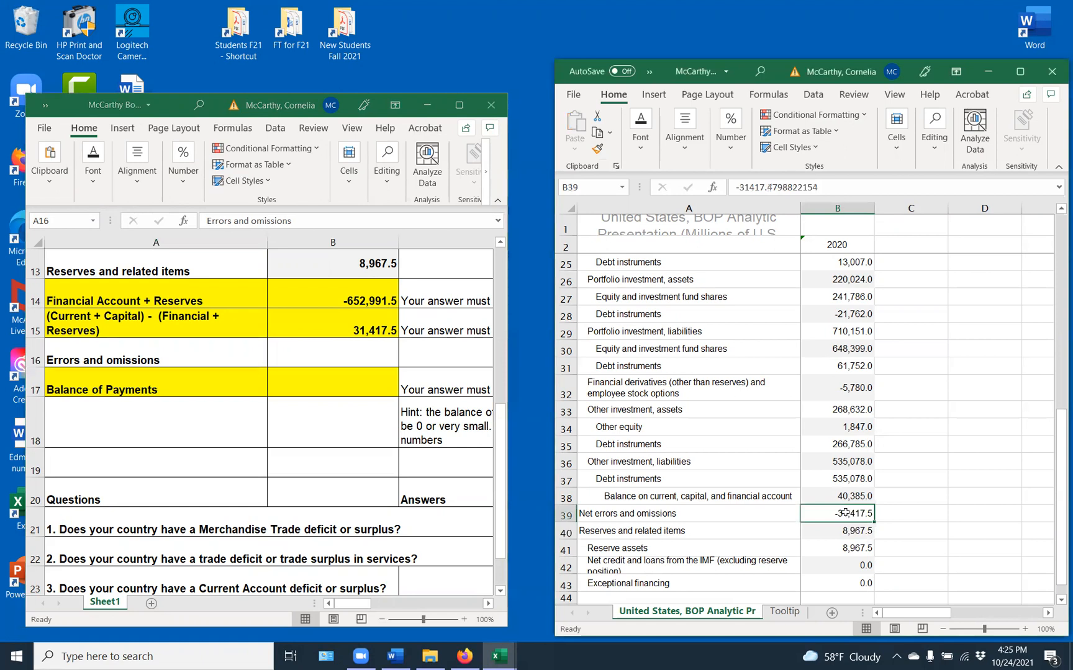
click(598, 133)
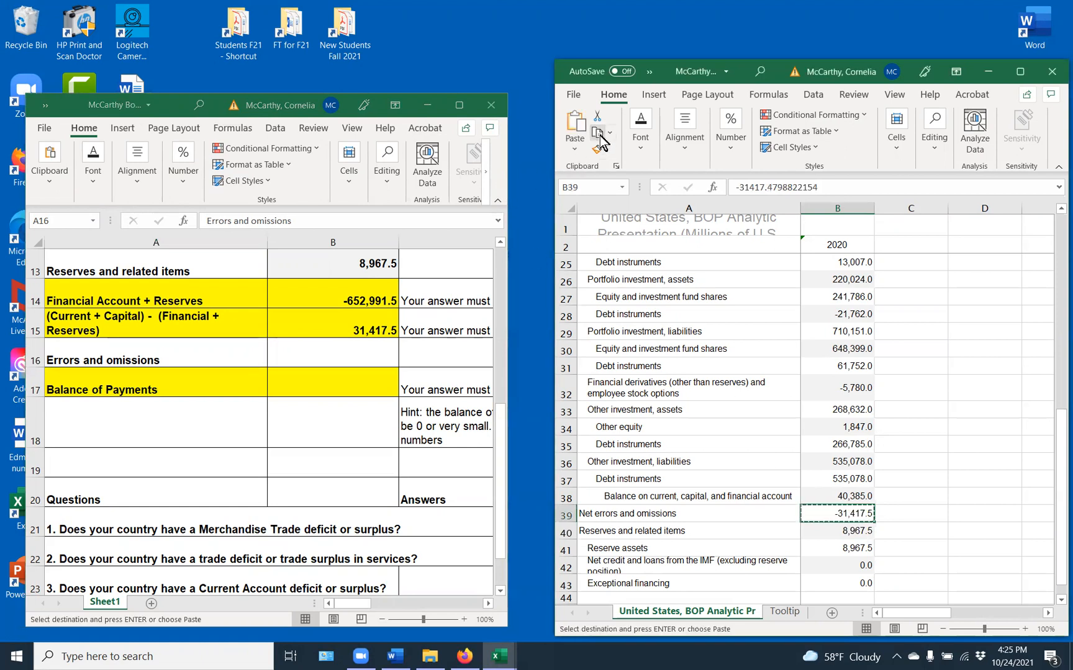
click(335, 356)
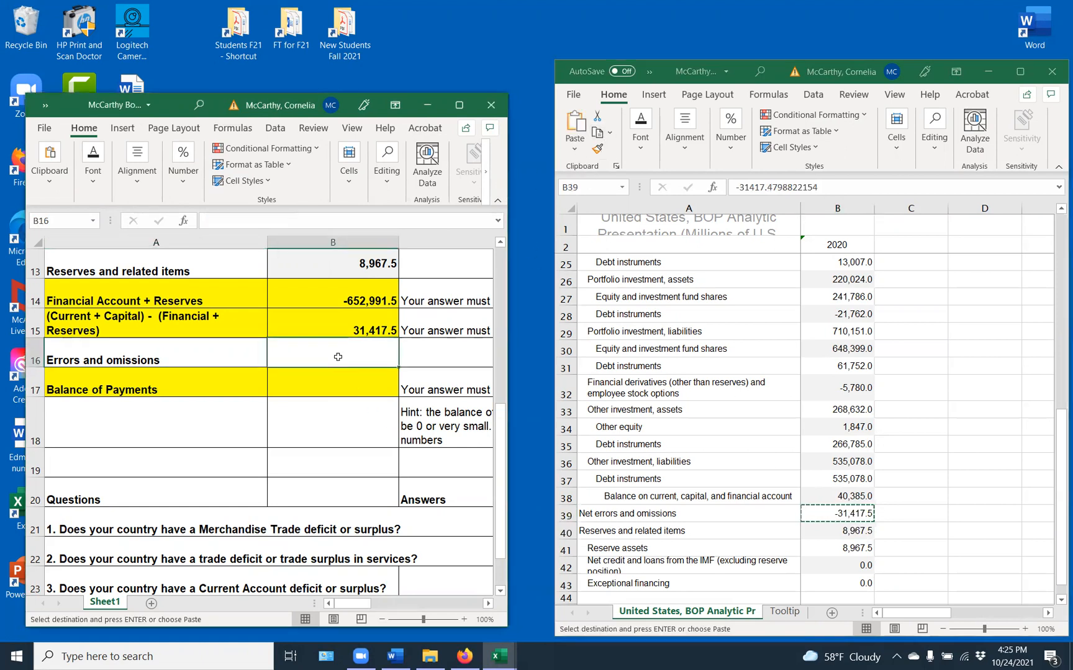
click(51, 171)
click(45, 226)
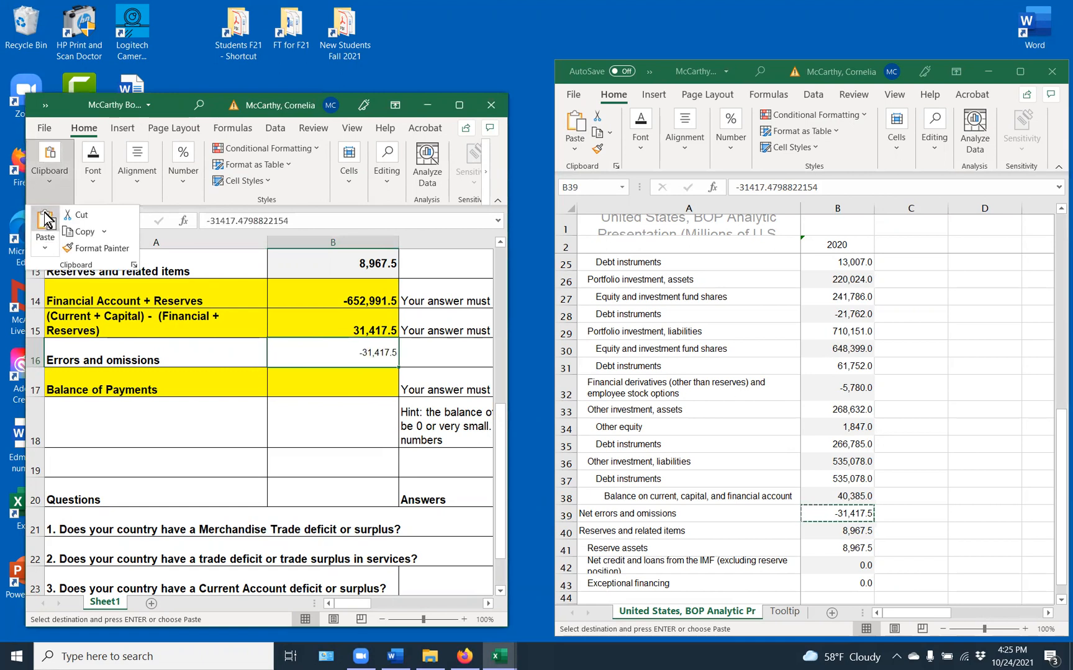
Step: Enter the formula =B15+B16 in the Balance of Payments cell B17
click(336, 397)
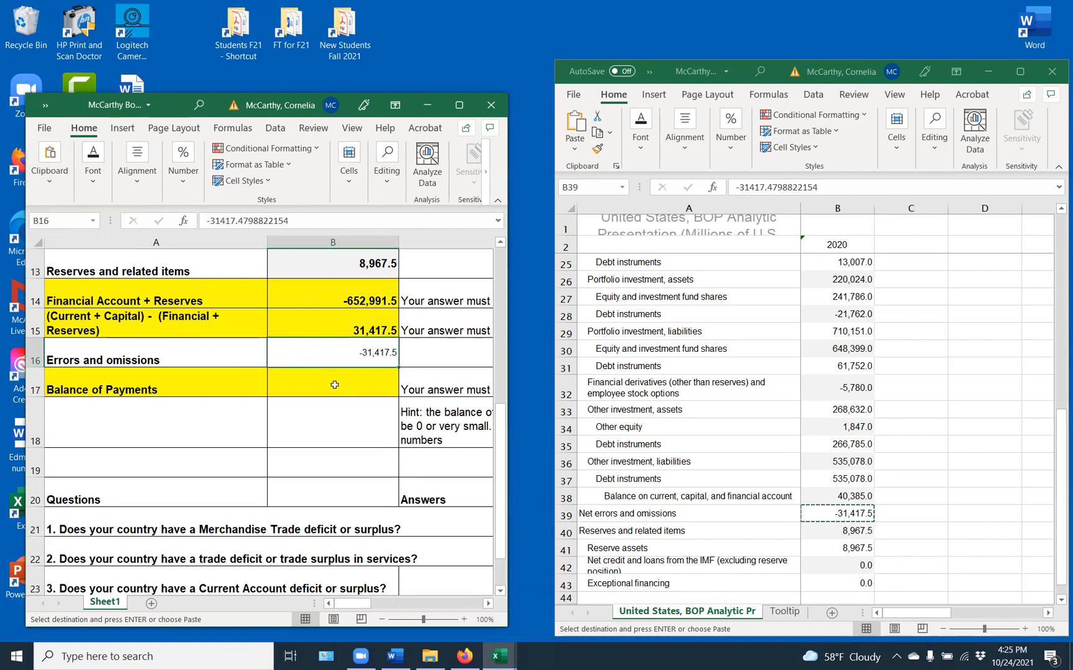
click(335, 385)
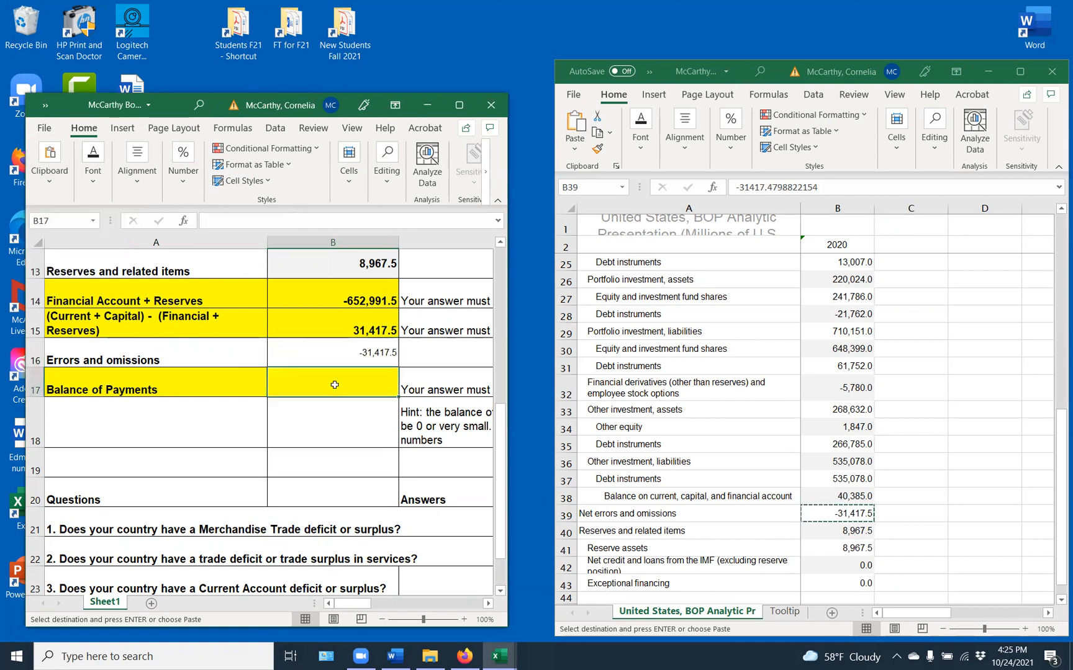
text(=)
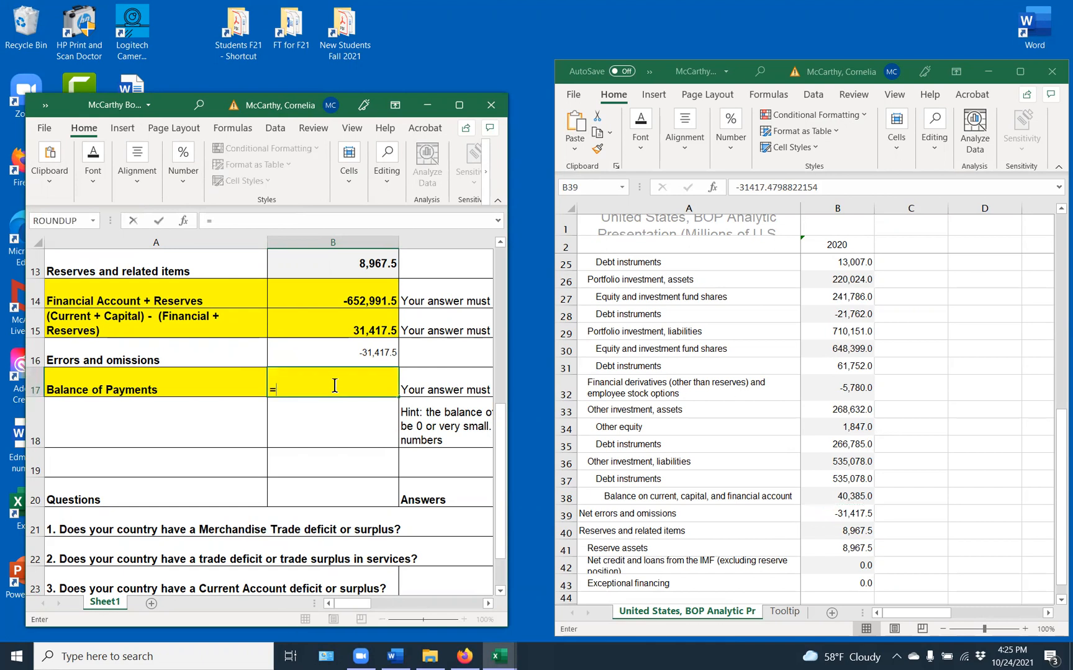
click(324, 329)
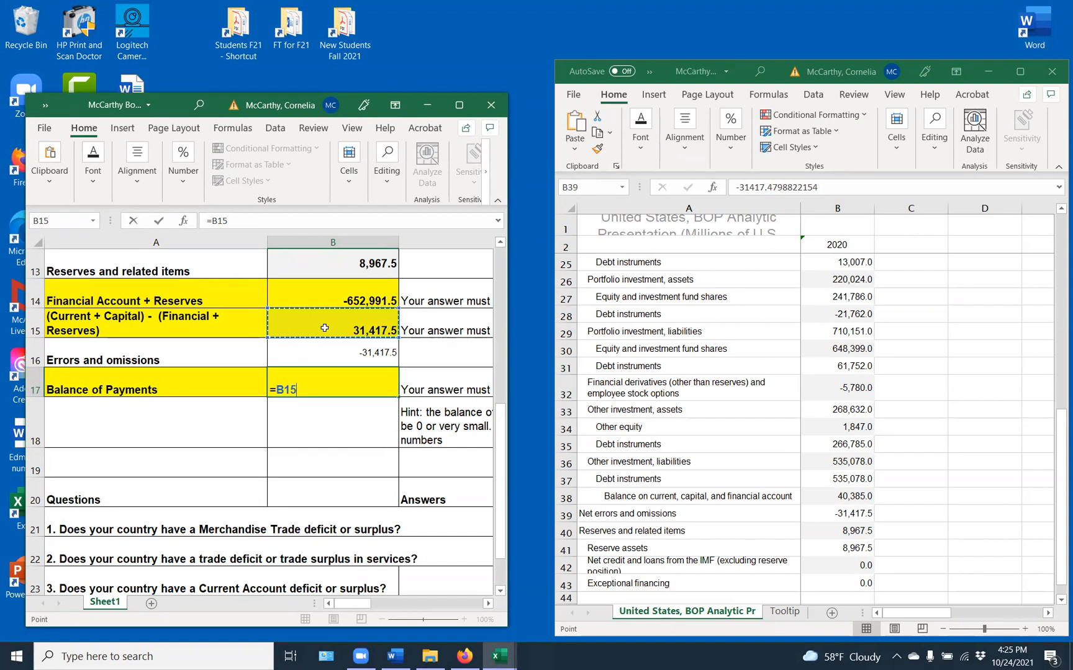
text(+)
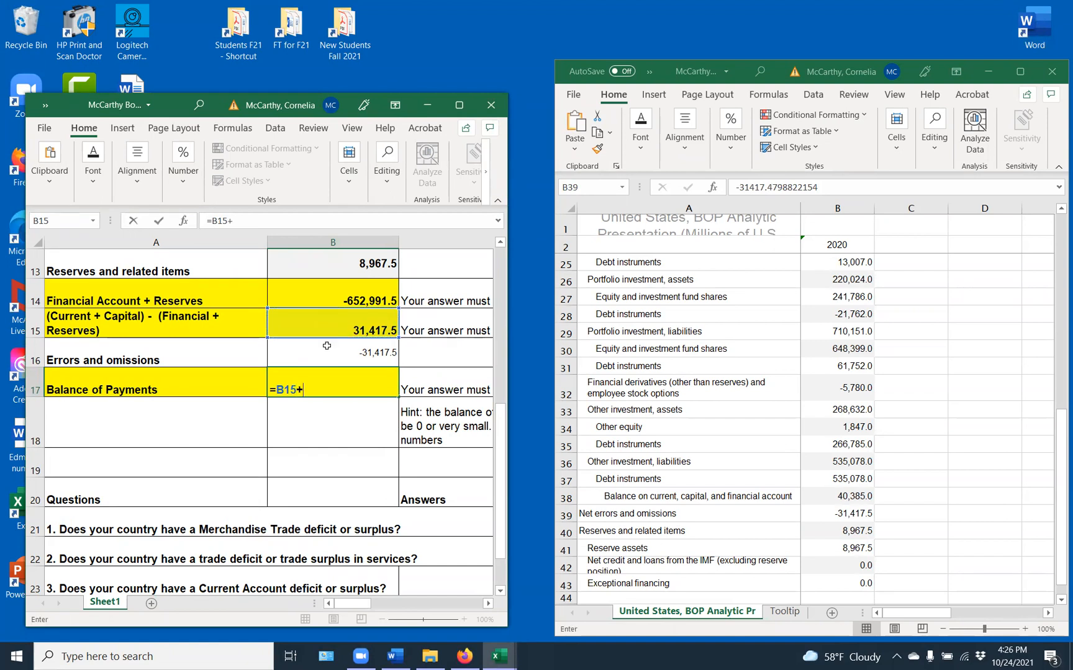
click(327, 345)
key(Return)
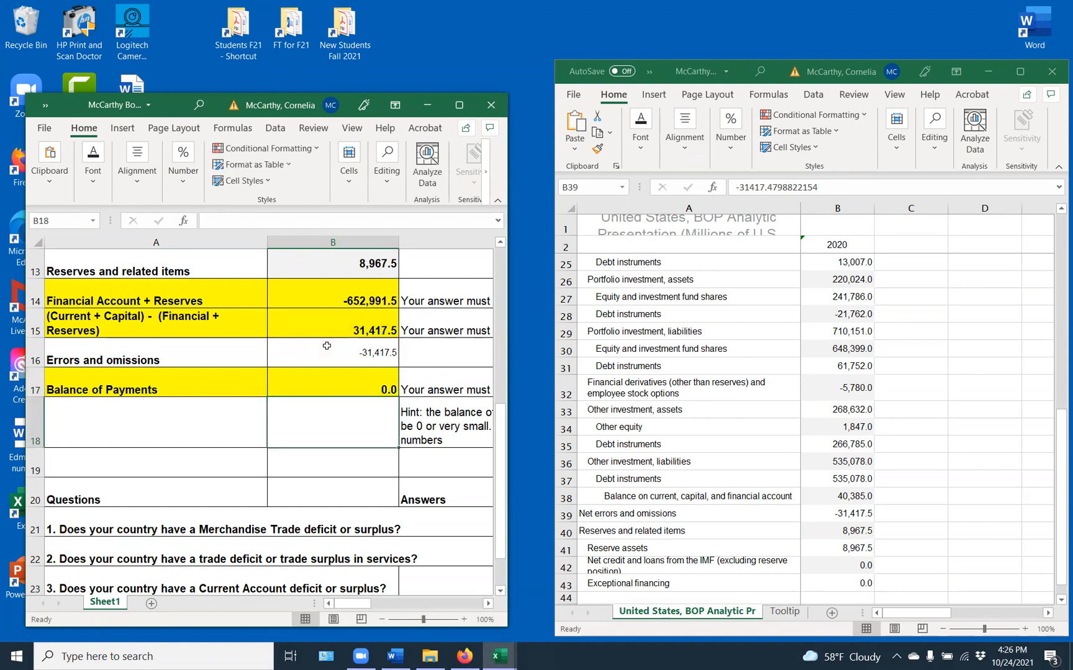
Step: Format the Errors and omissions value in cell B16 as bold Arial, size 12
click(327, 345)
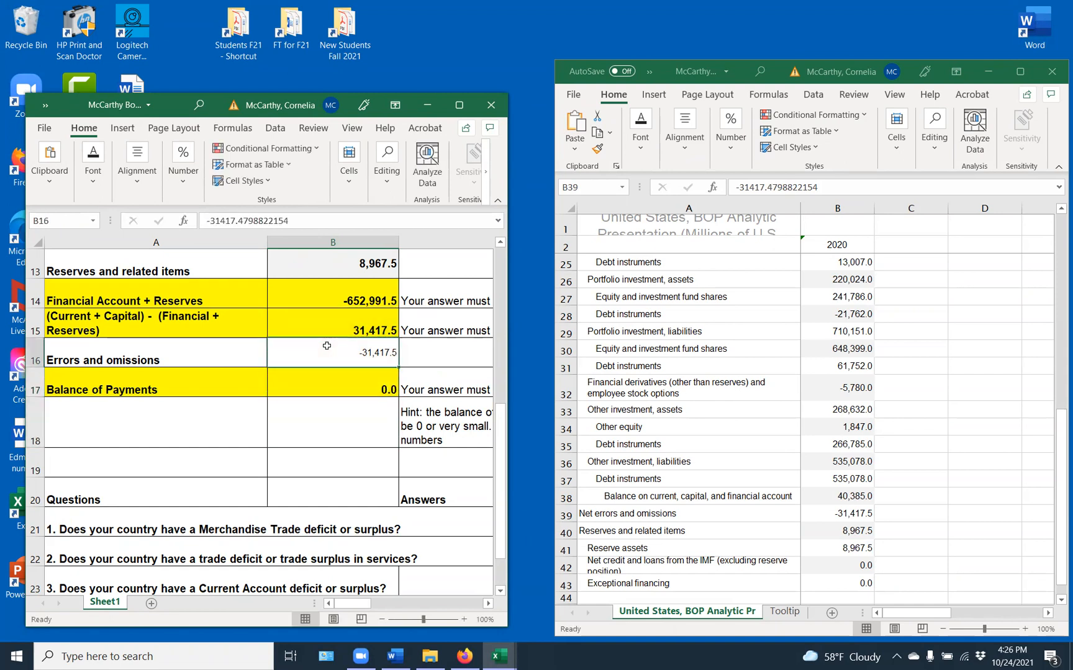
click(110, 187)
click(155, 221)
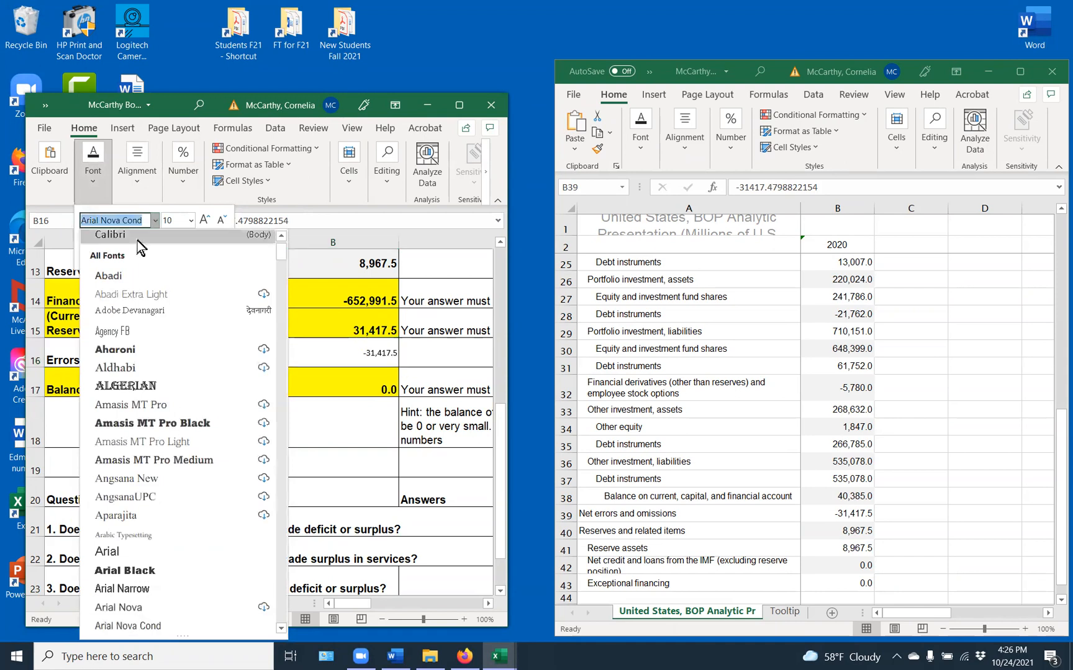
click(143, 551)
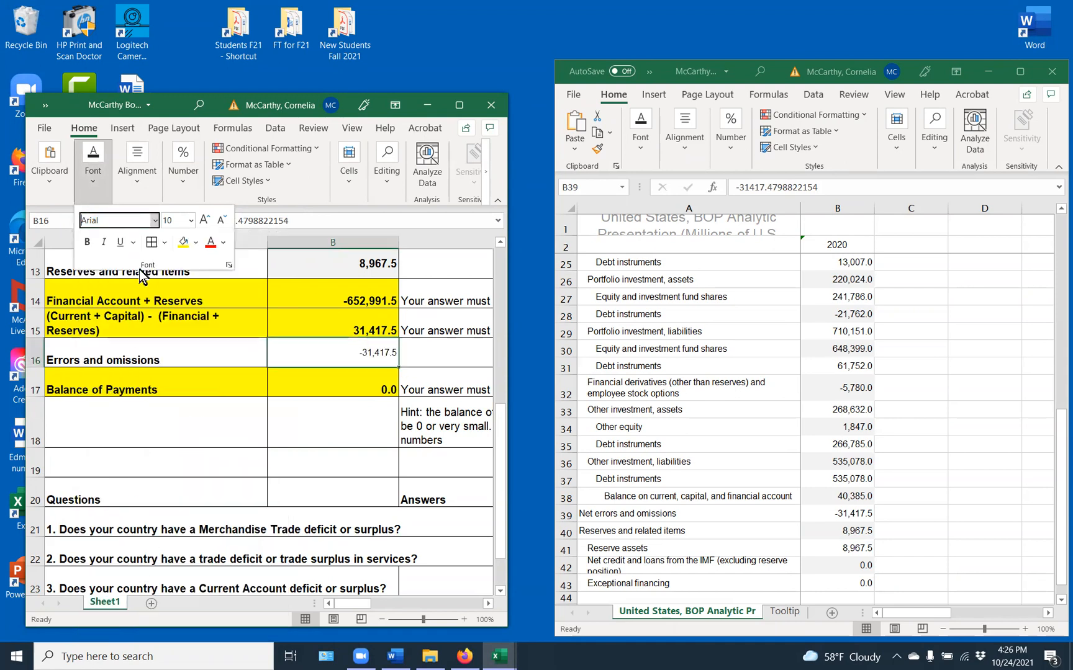
click(190, 221)
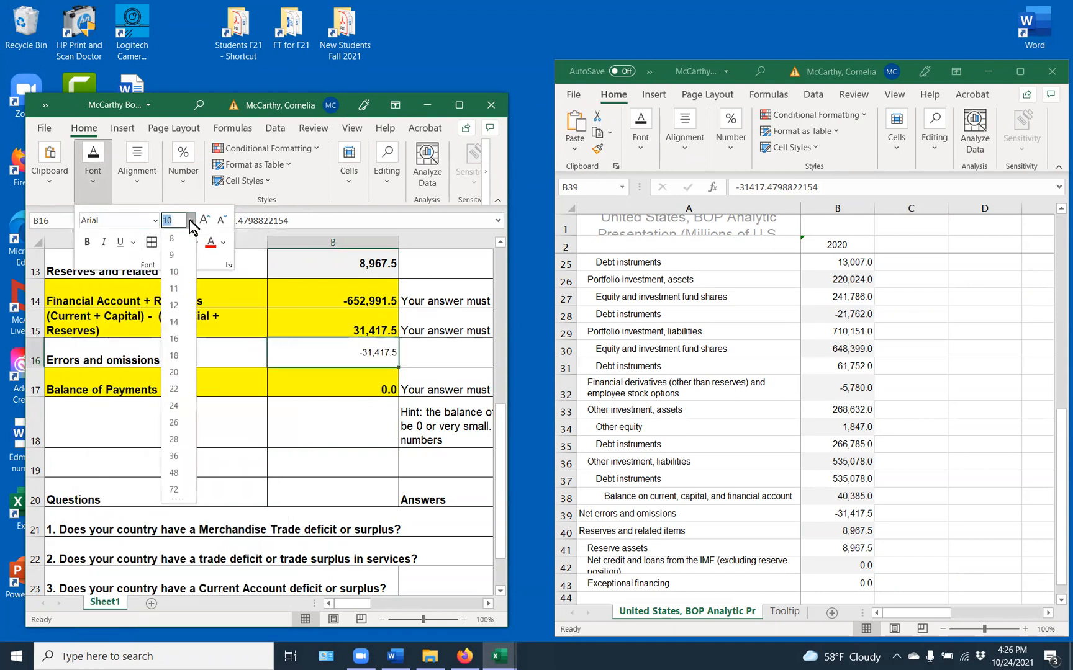
click(177, 305)
click(298, 374)
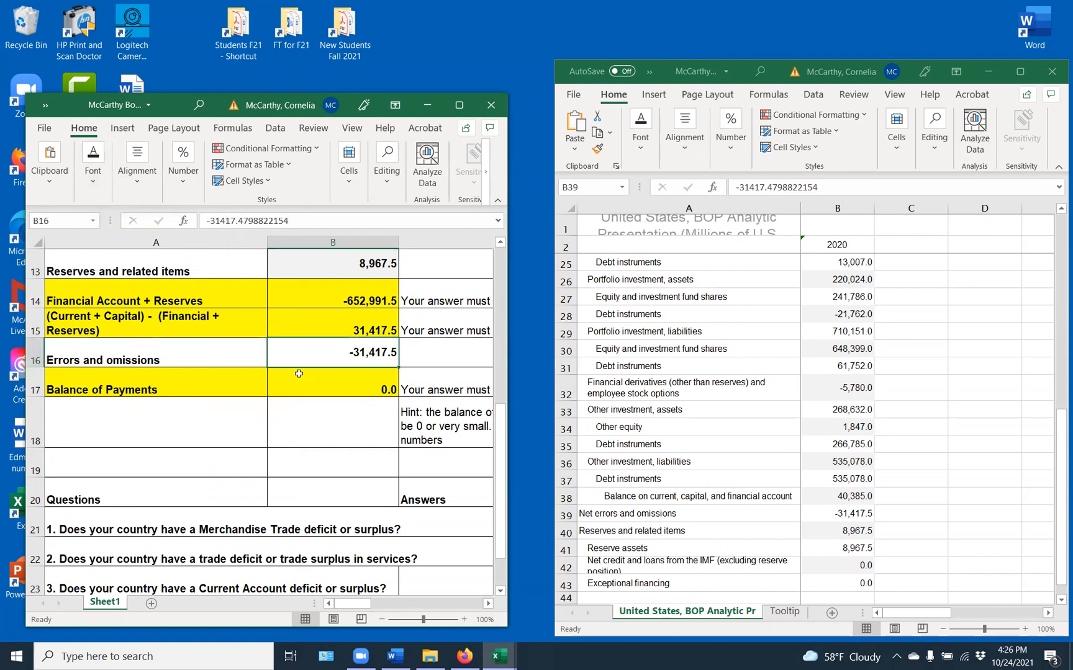
Step: Maximize the BofP Table workbook and review the completed balances and the questions below the table
click(302, 382)
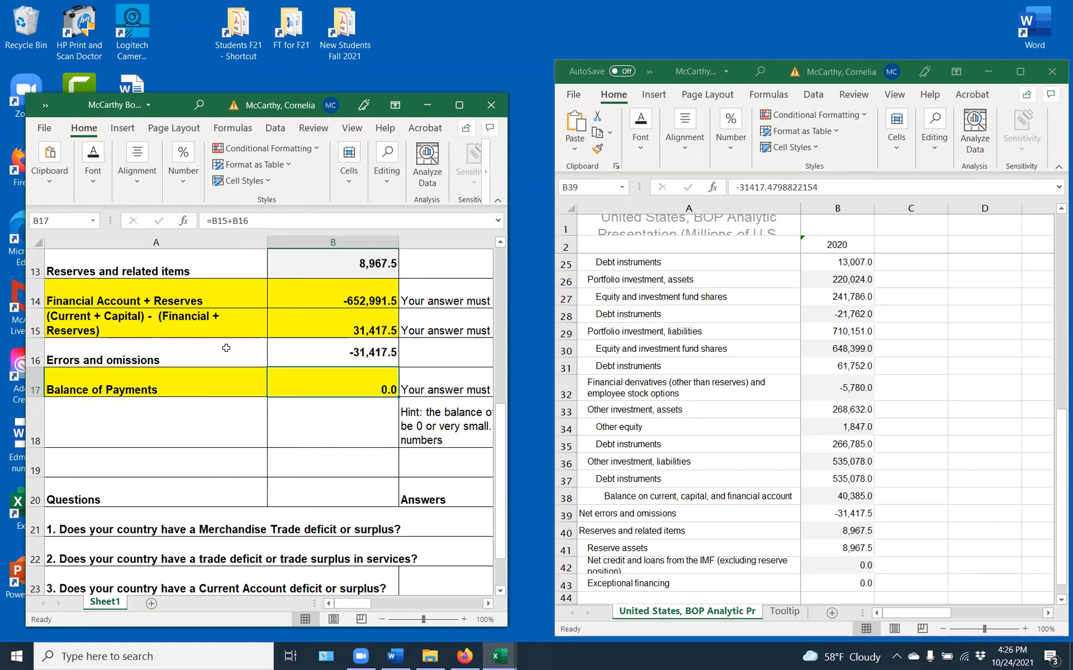
scroll(333, 325, up, 4)
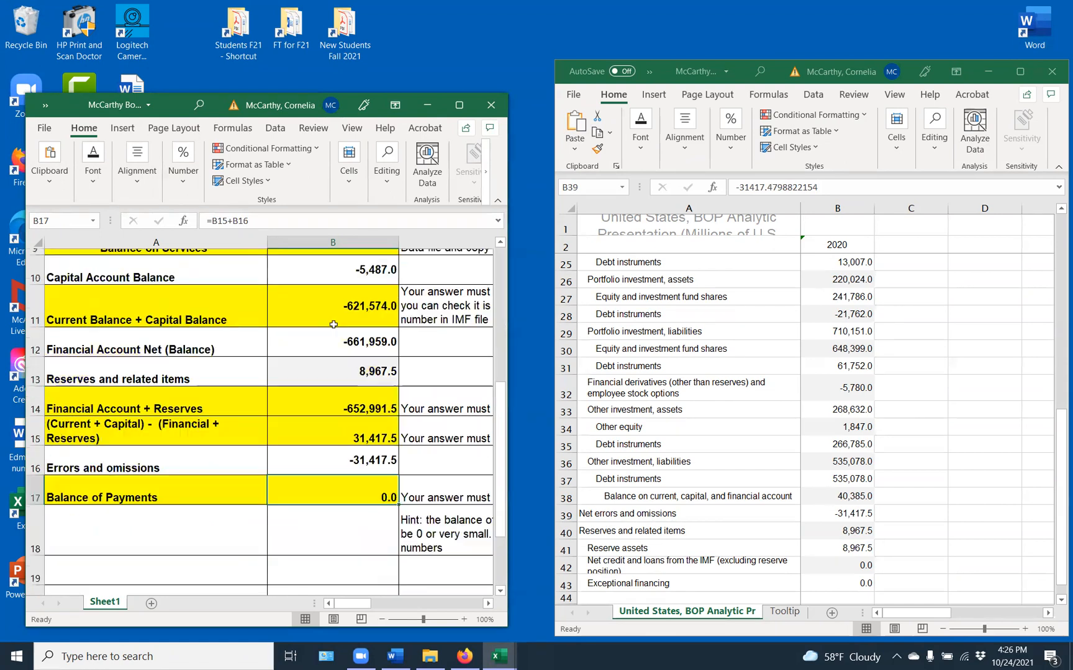
scroll(334, 330, down, 4)
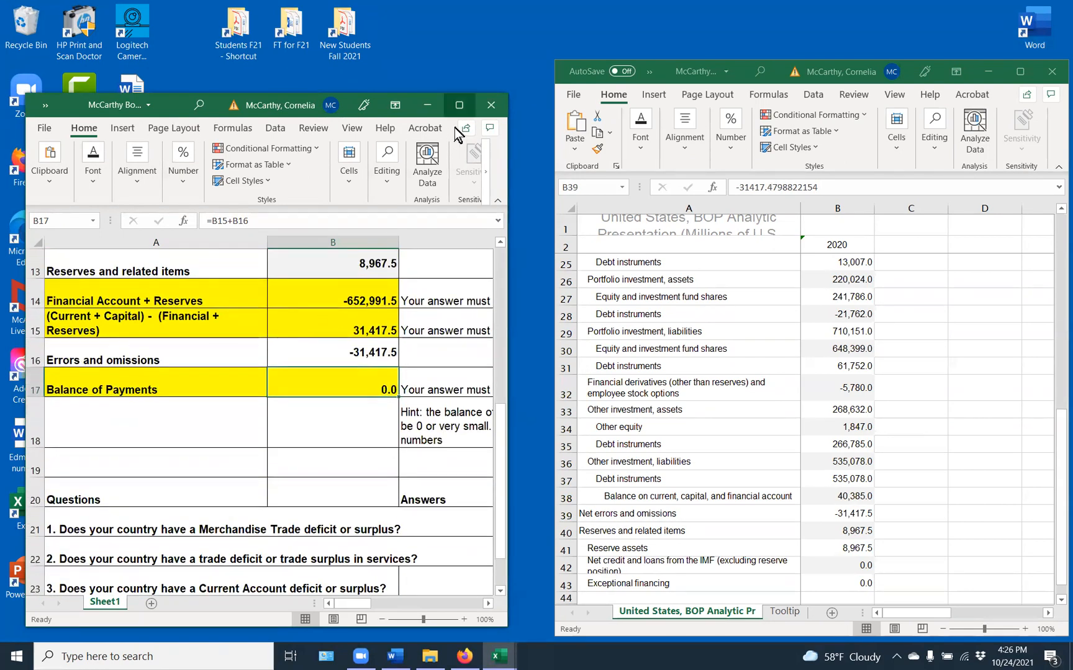
click(459, 105)
scroll(504, 421, up, 4)
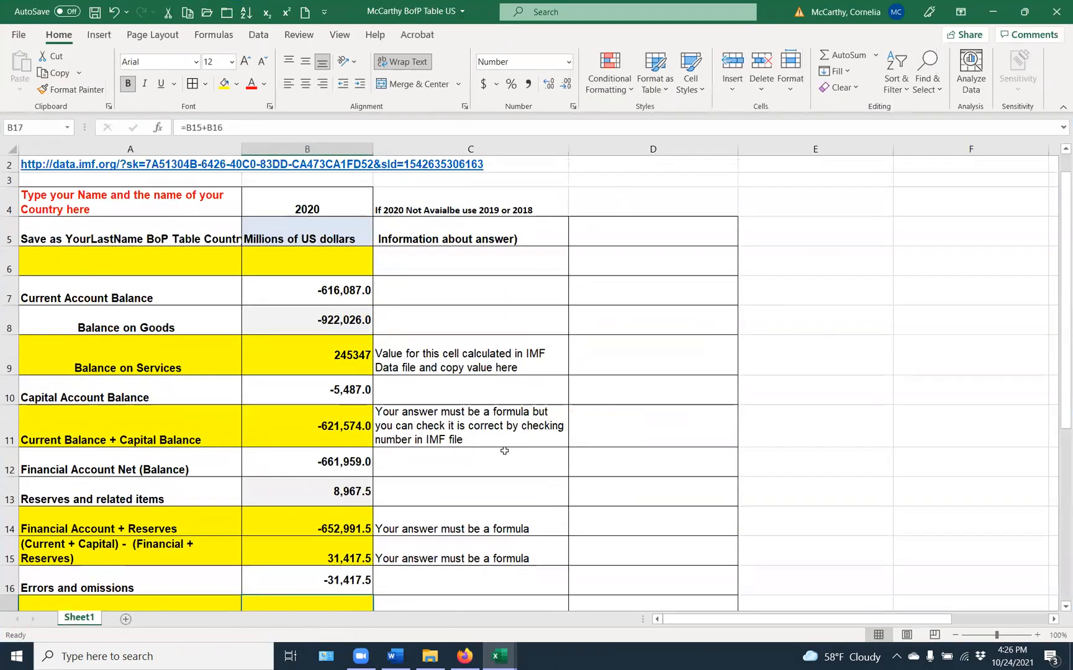
scroll(504, 450, down, 4)
scroll(483, 463, up, 4)
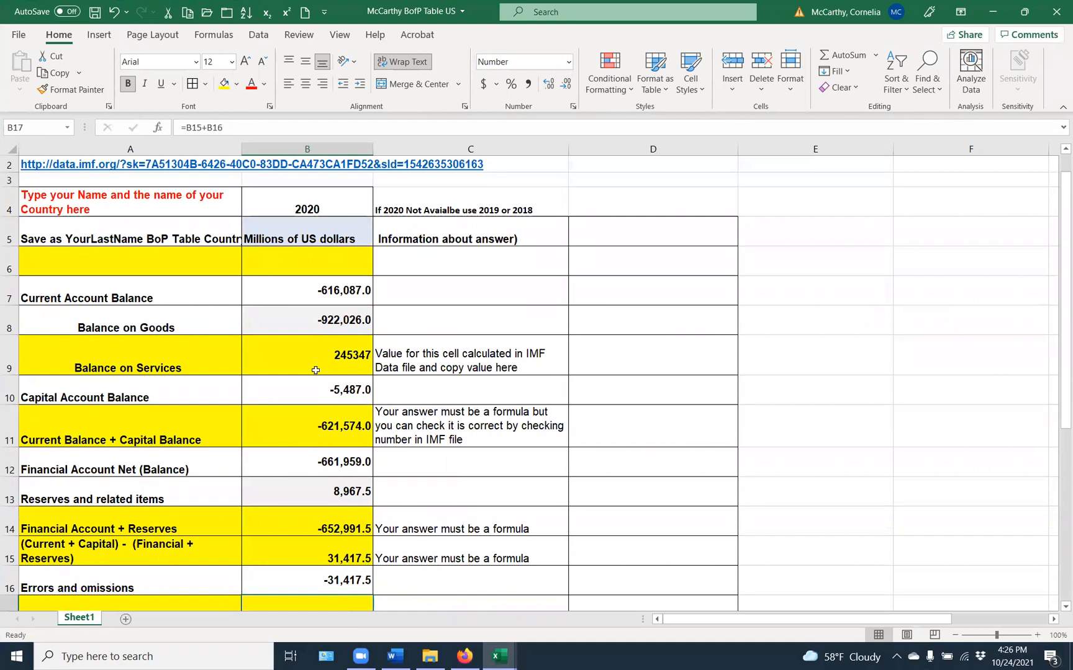
scroll(316, 370, down, 4)
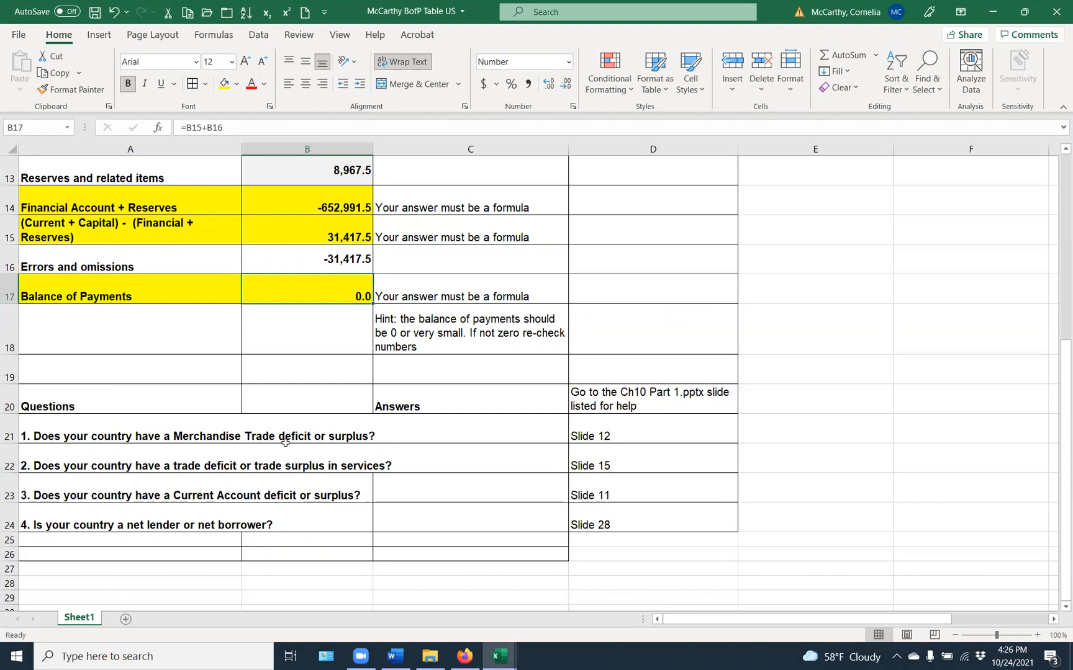
Step: Check the Balance on Goods value and answer question 1 on Merchandise Trade with "deficit" in cell C21
scroll(285, 442, up, 5)
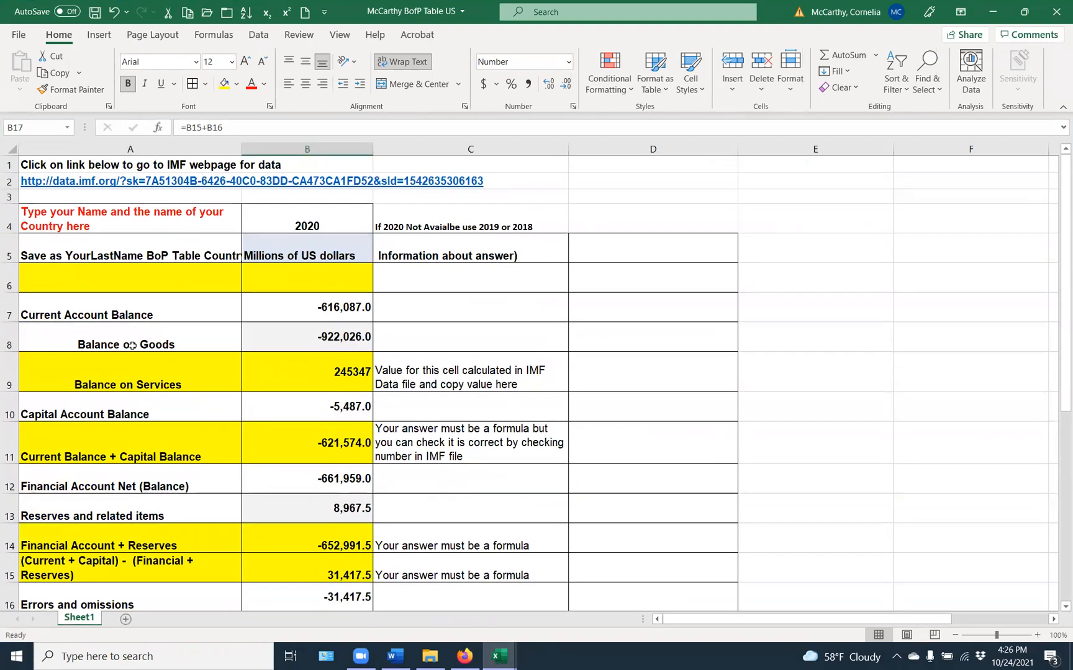
click(90, 342)
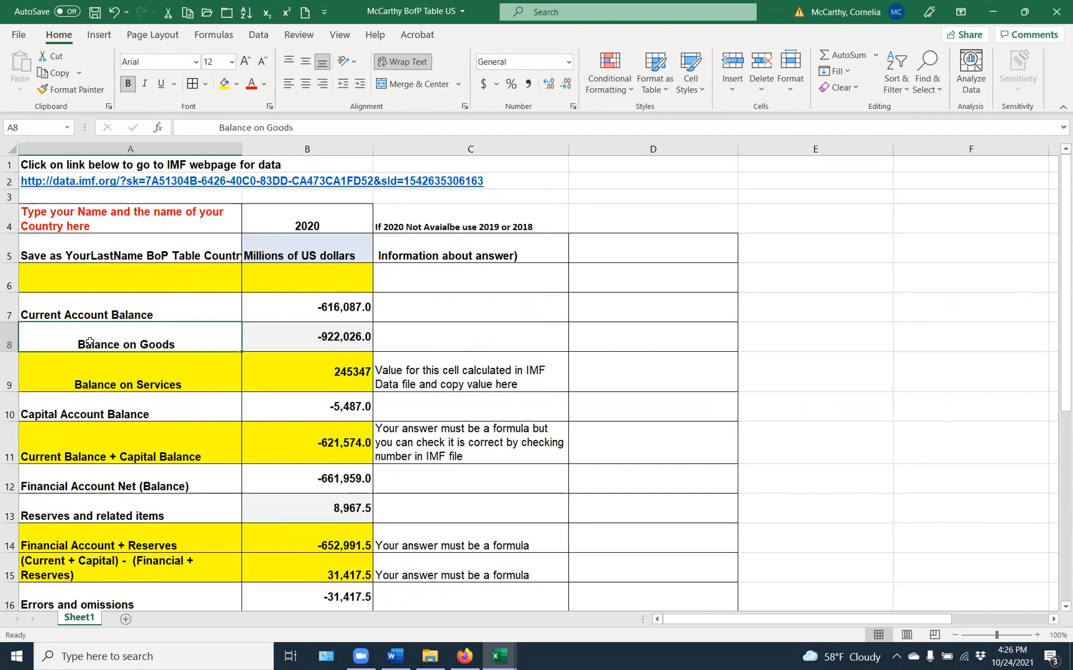
click(269, 341)
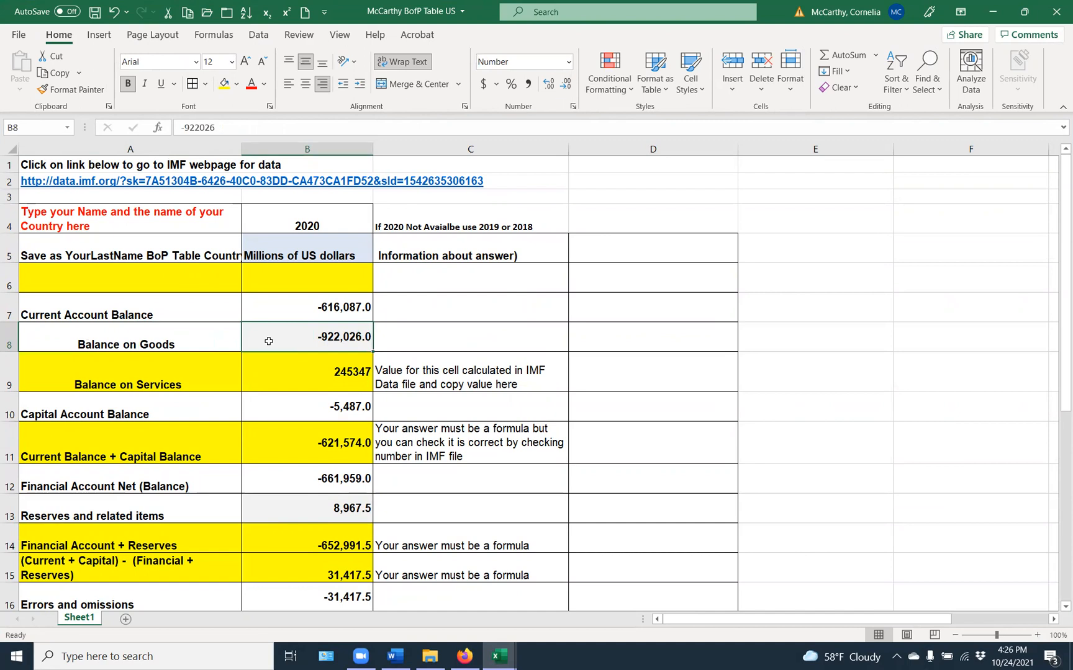
scroll(270, 353, down, 4)
click(413, 459)
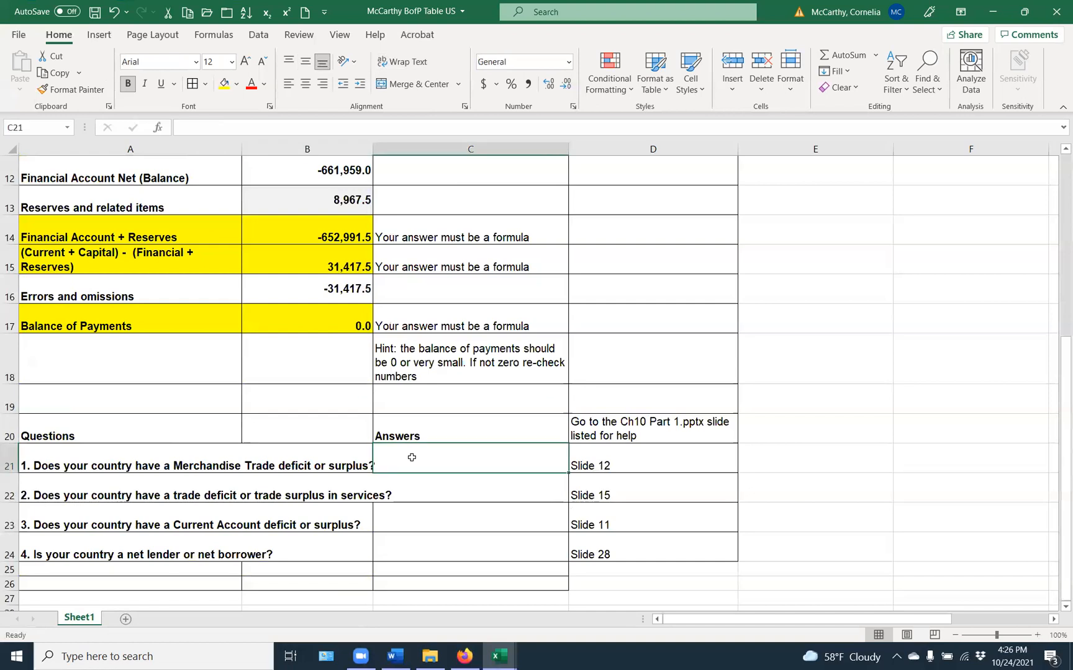
text(deficit)
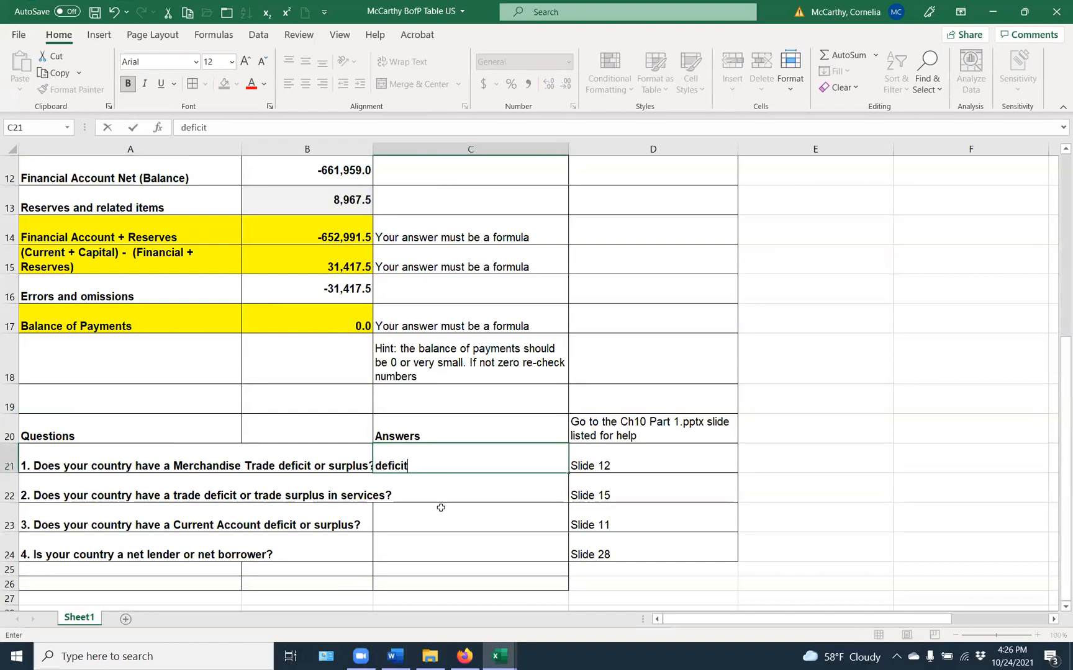
key(Return)
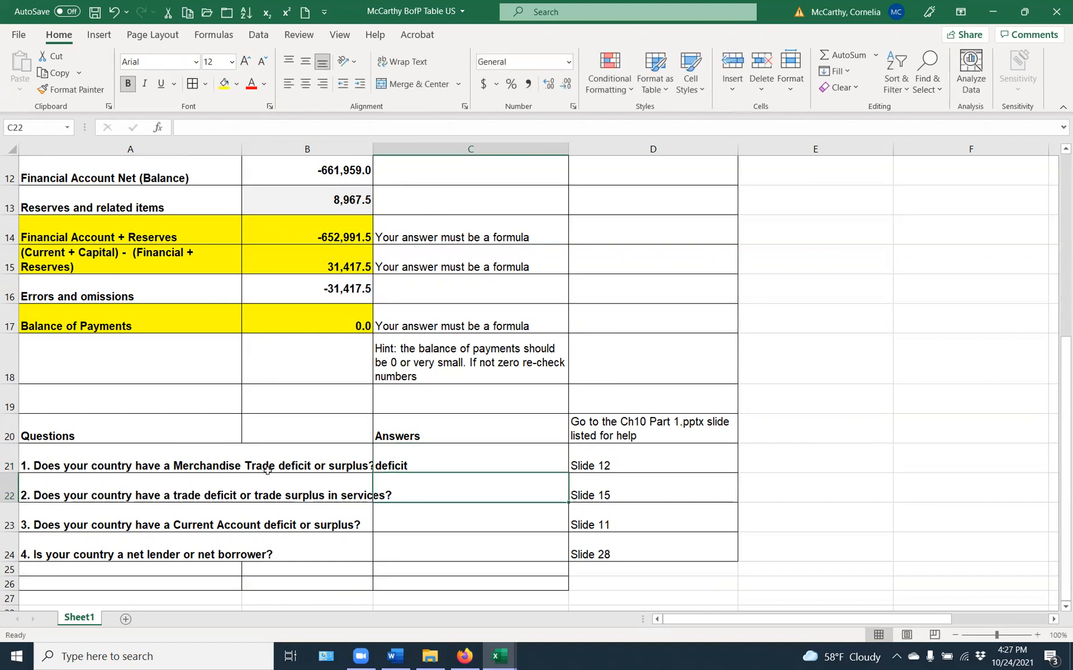
Step: Check the Balance on Services value and answer question 2 on trade in services with "surplus" in cell C22
scroll(273, 435, up, 3)
scroll(273, 435, up, 1)
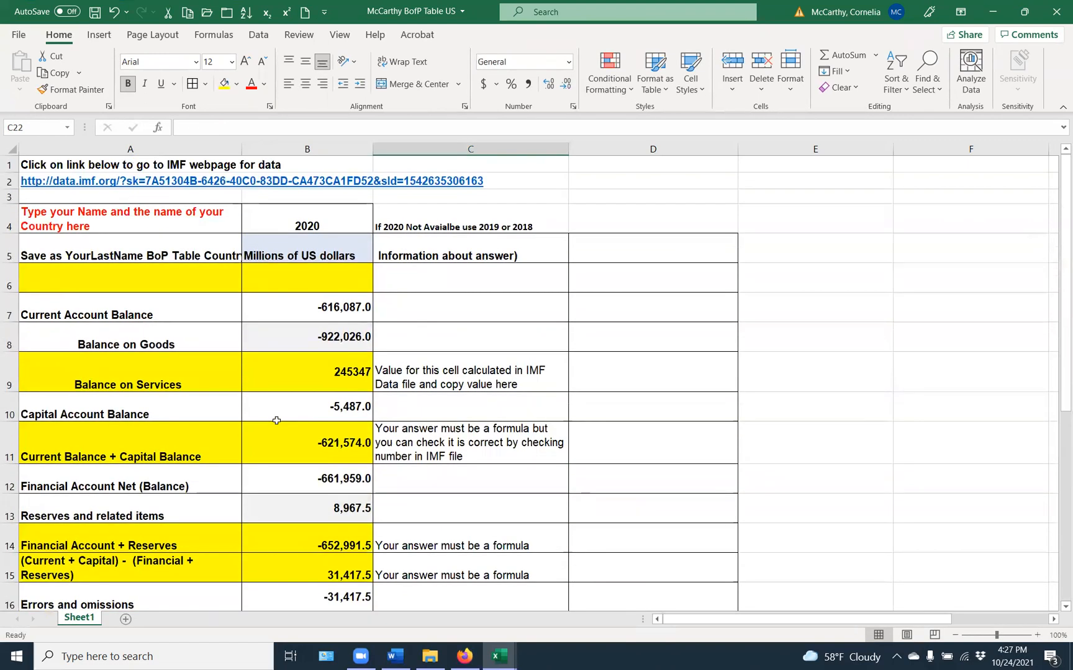
click(306, 371)
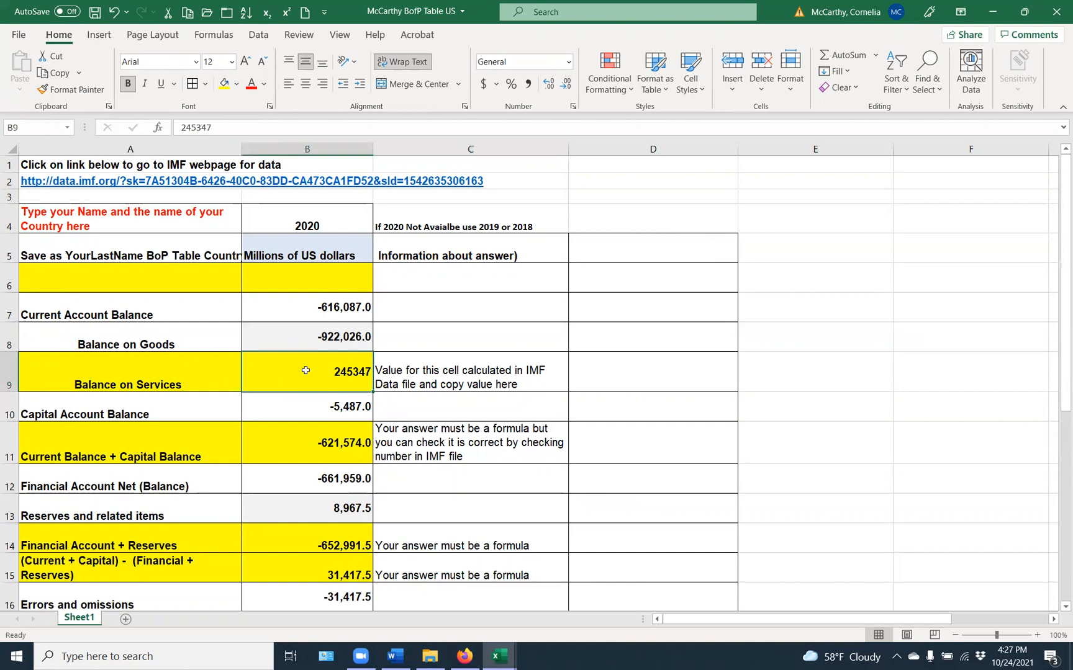
scroll(306, 371, down, 4)
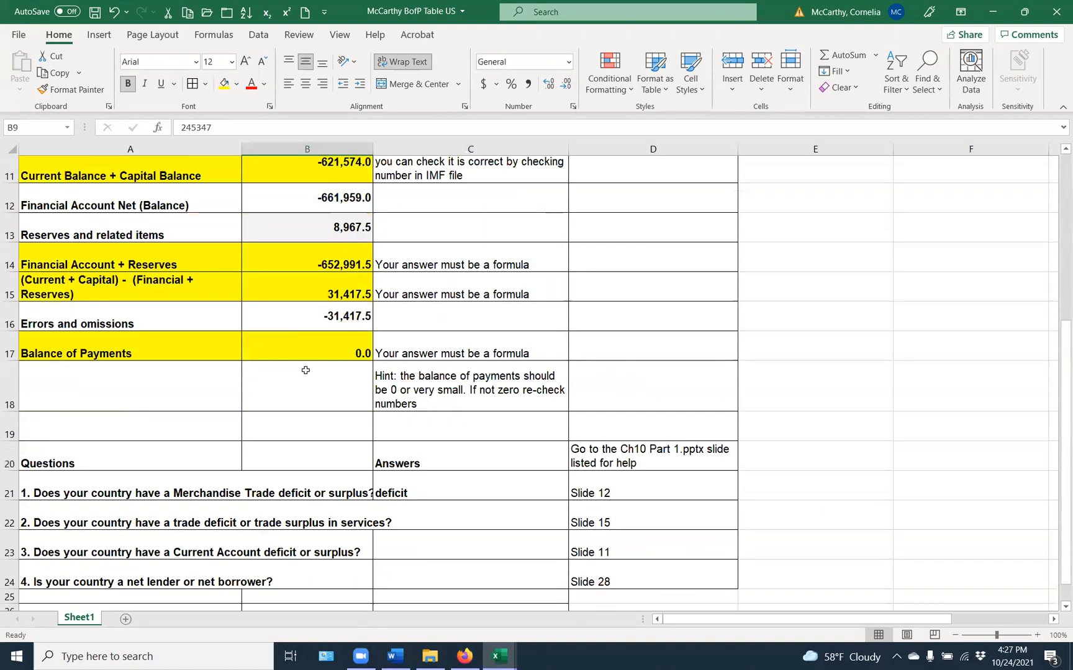
click(403, 492)
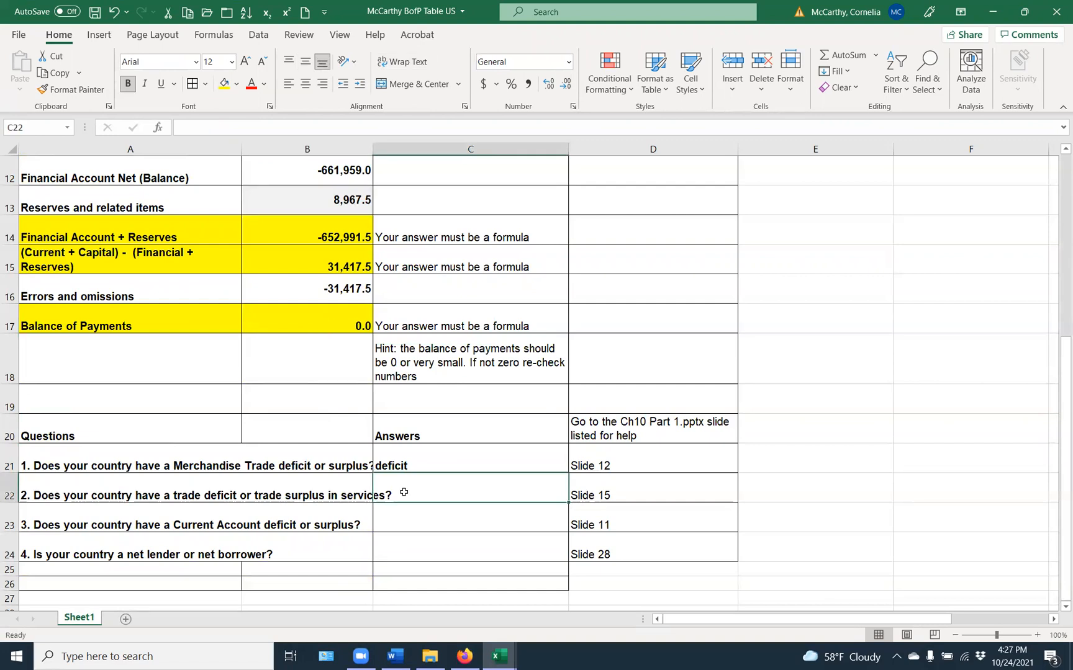
text(surplus)
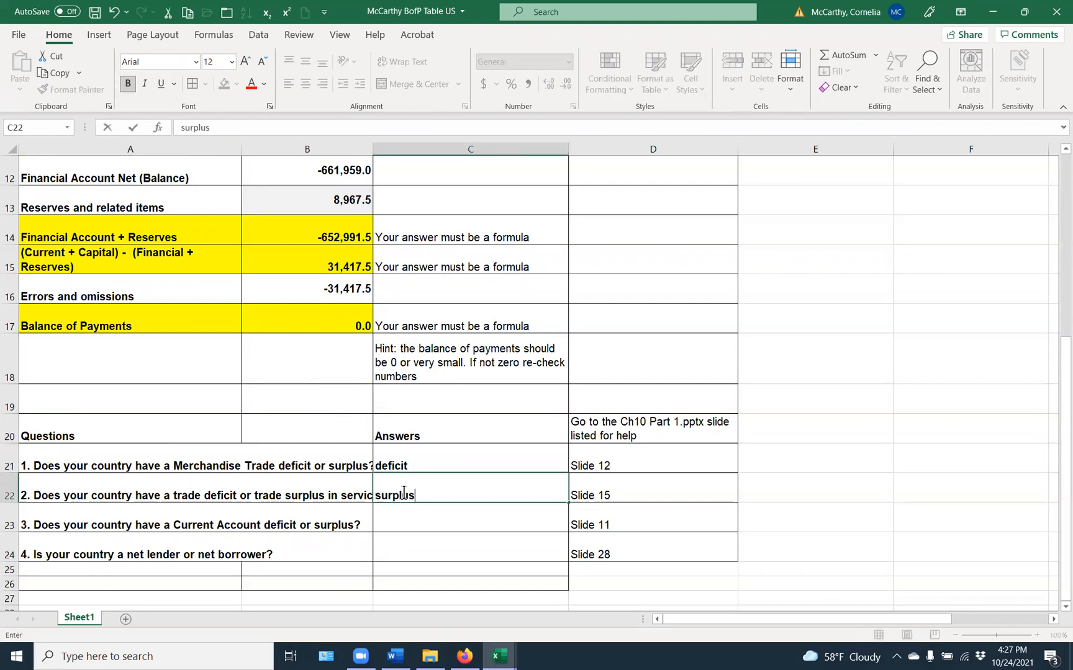
key(Return)
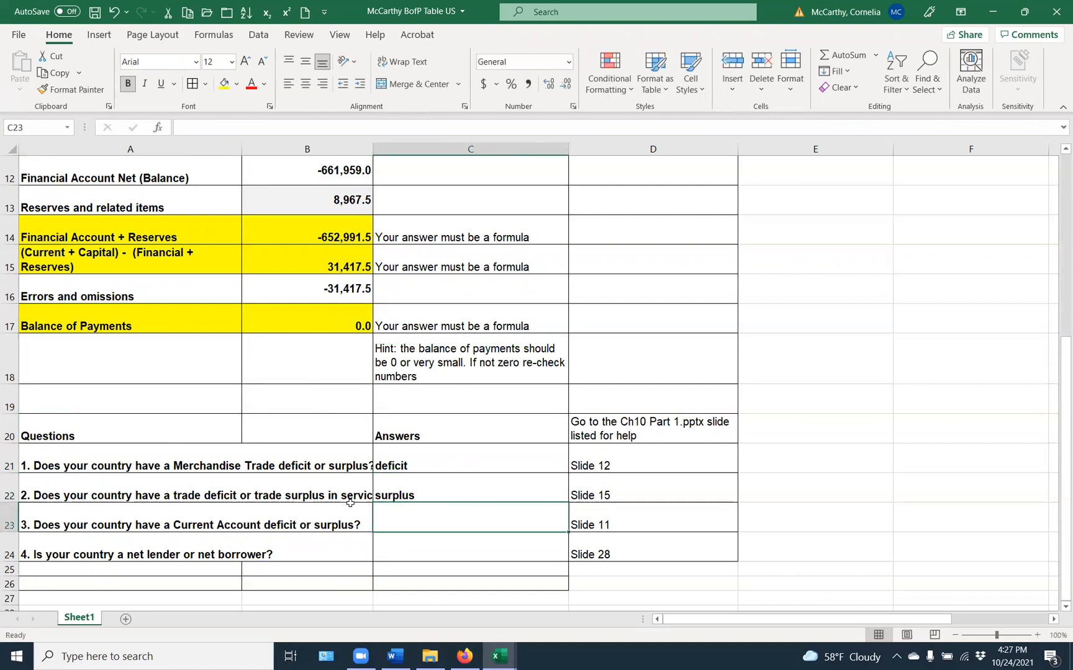
Step: Check the Current Account Balance value and answer question 3 with "deficit" in cell C23
scroll(295, 497, up, 4)
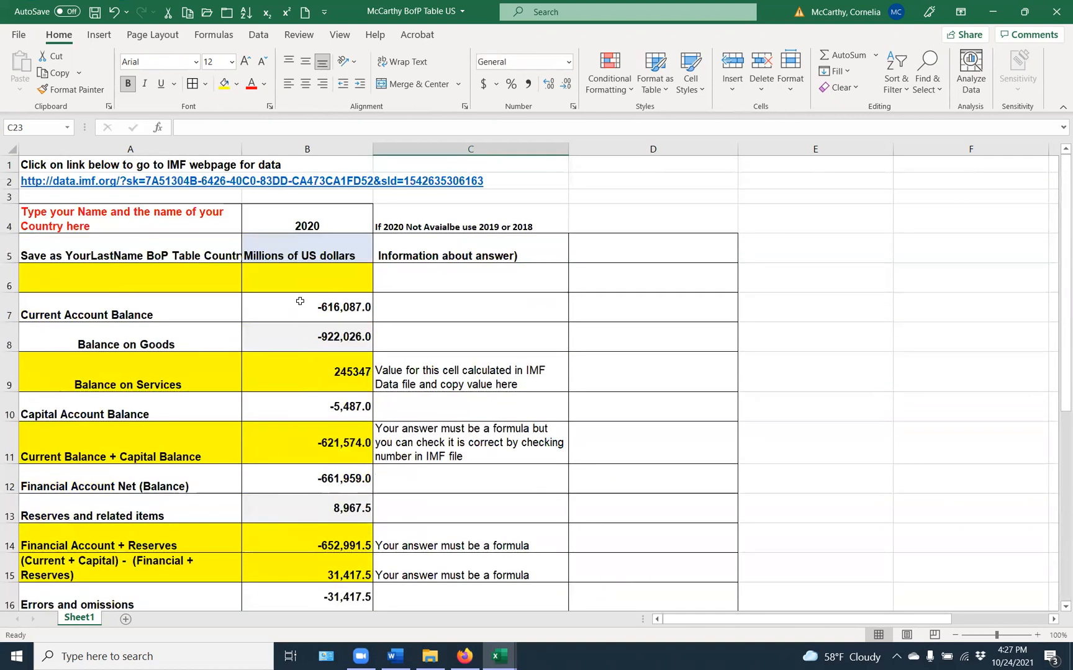
click(301, 300)
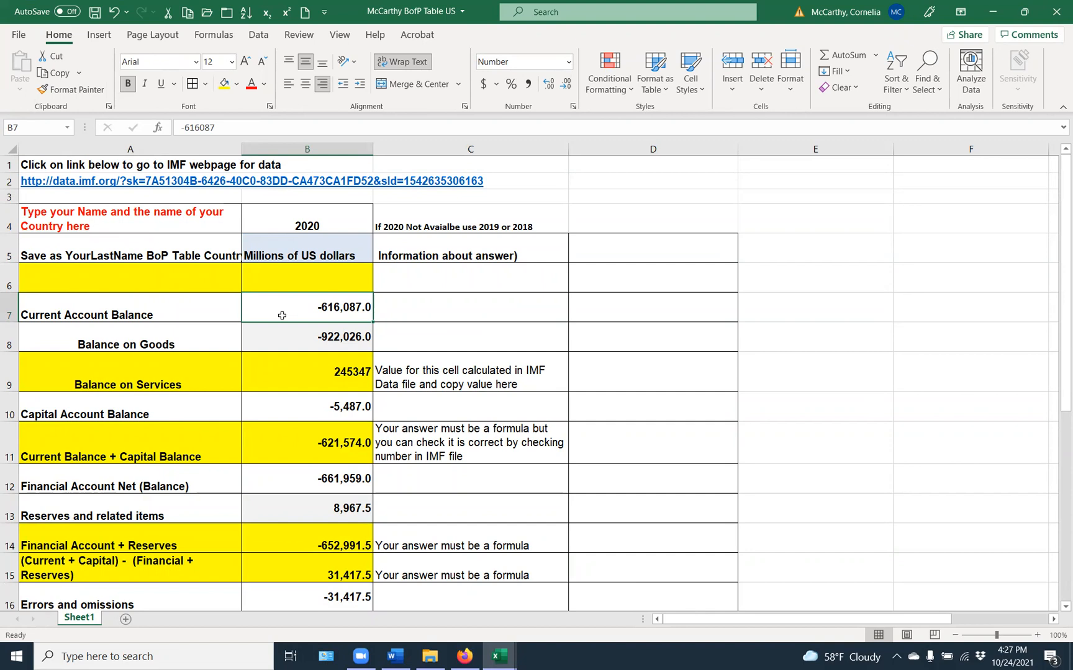
scroll(282, 316, down, 4)
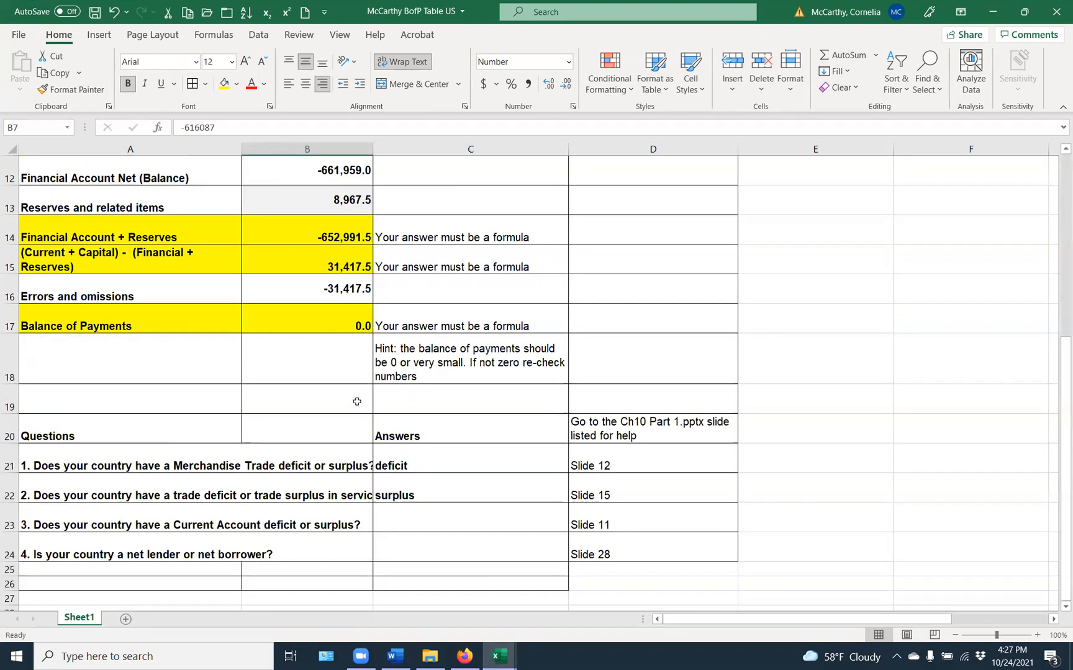
click(429, 514)
text(deficit)
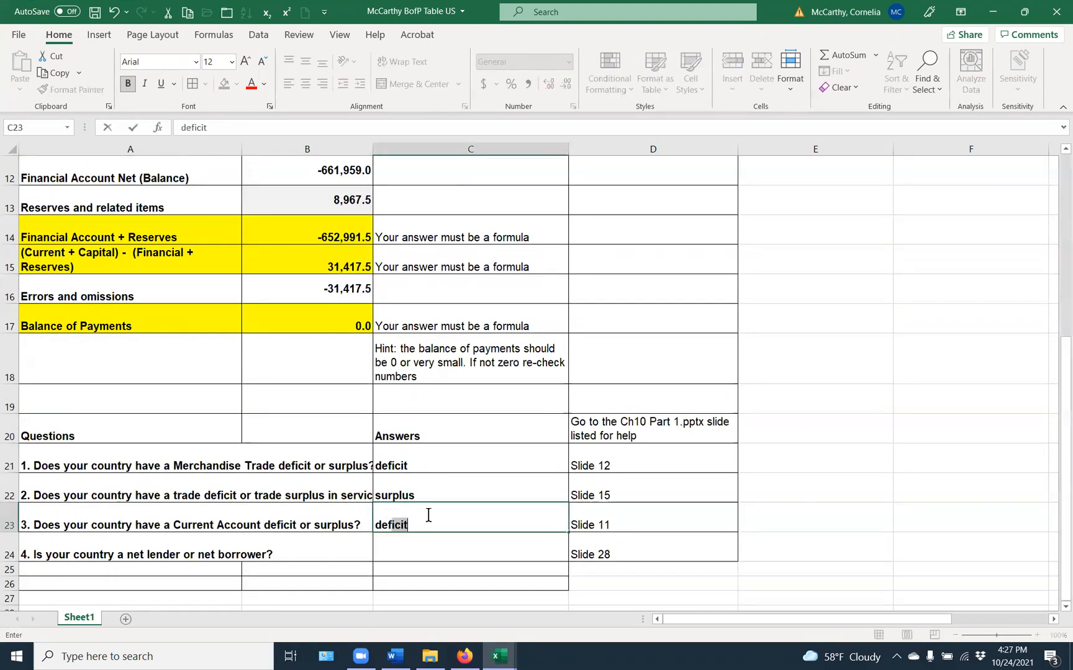
click(443, 548)
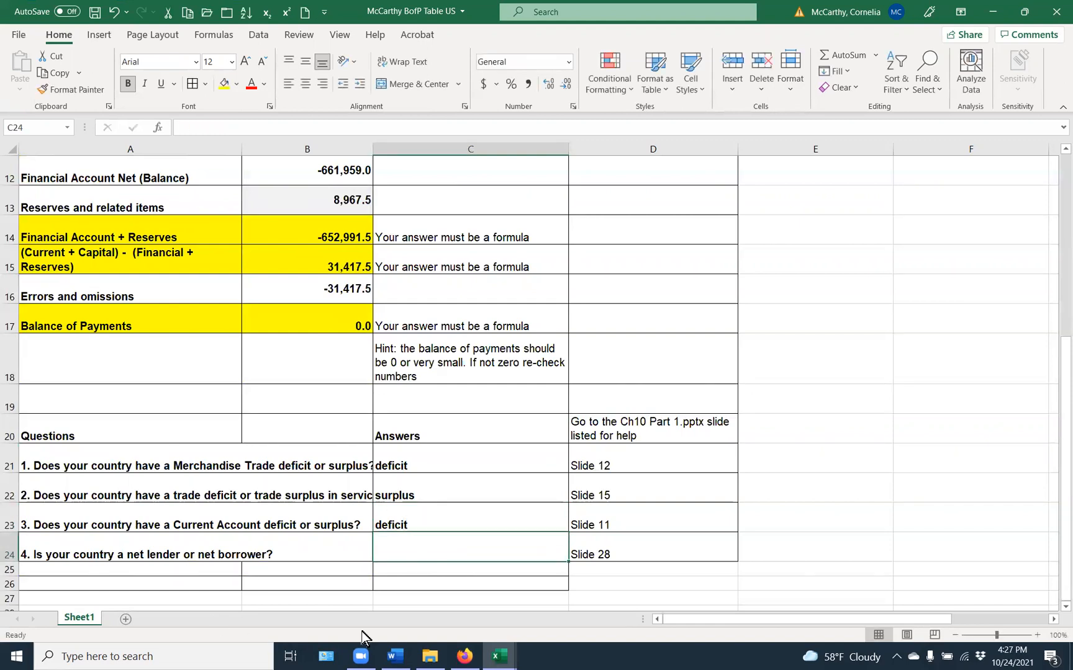
Step: Check the Financial Account balance and answer question 4 on net lender or borrower with "borrow" in cell C24
click(602, 553)
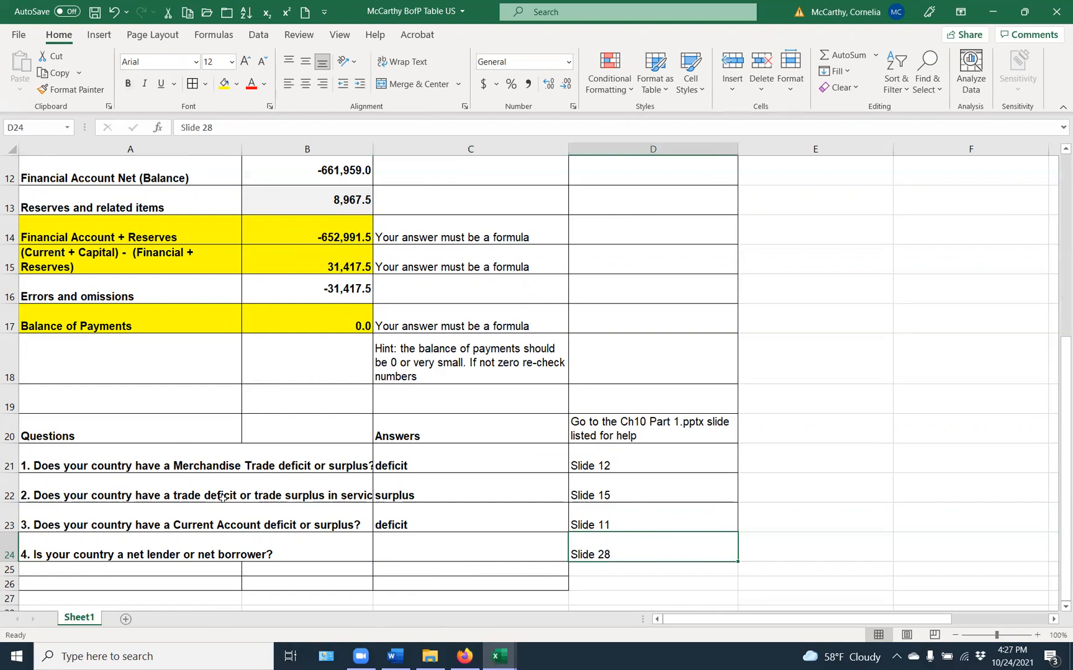
scroll(86, 529, up, 4)
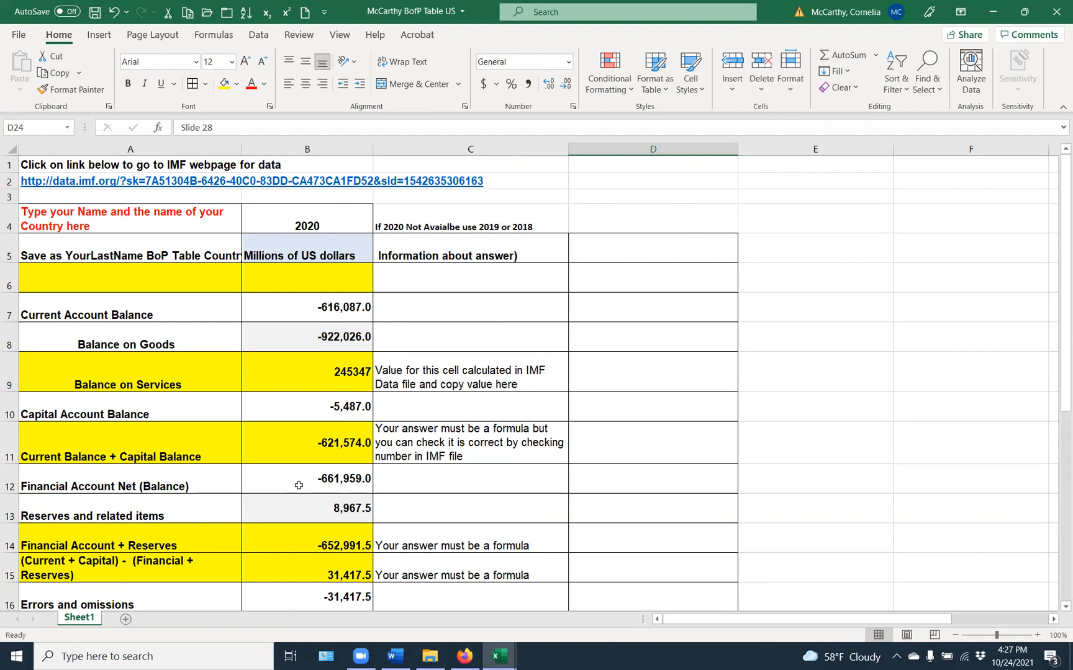
scroll(299, 486, down, 4)
click(412, 550)
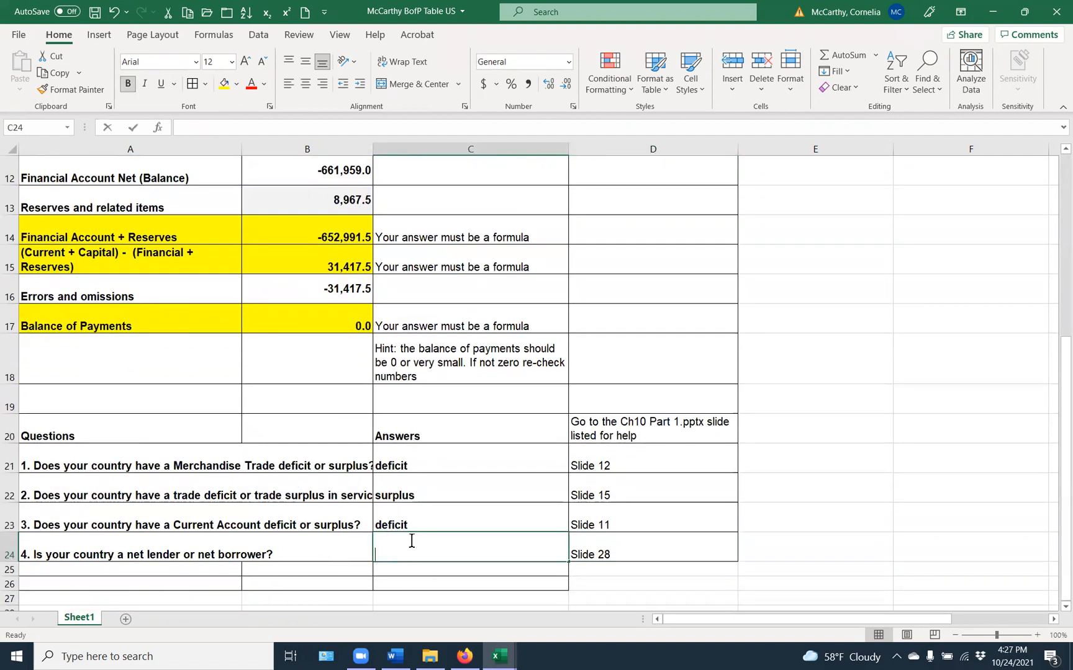
text(borrow)
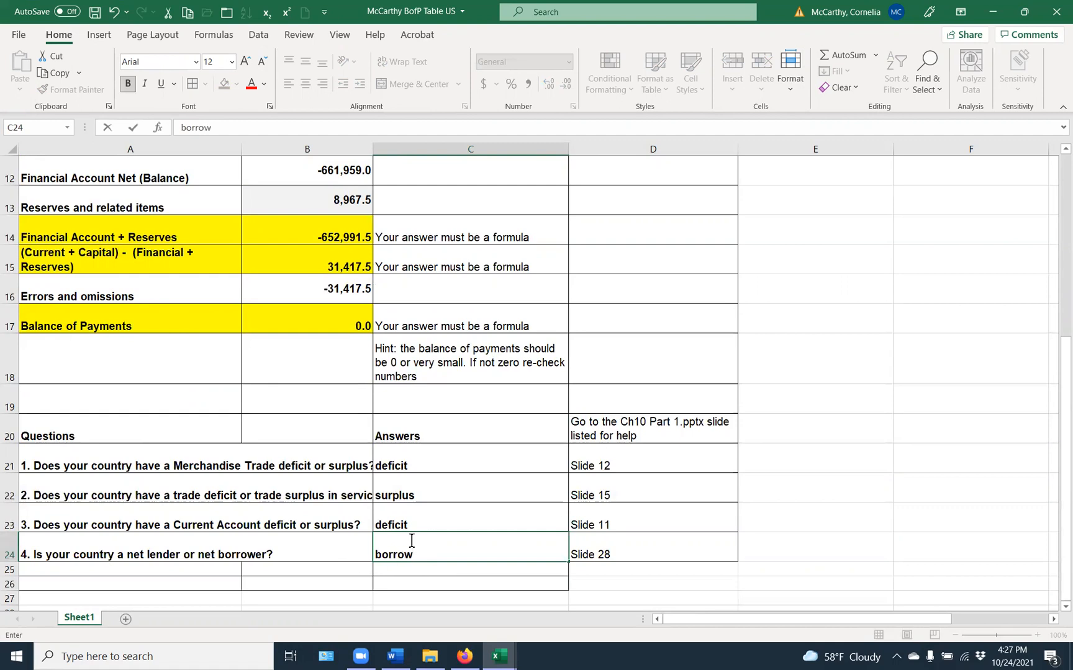
Step: Save the completed BofP Table US workbook to the Desktop as an Excel Workbook under its existing name and close it
click(13, 35)
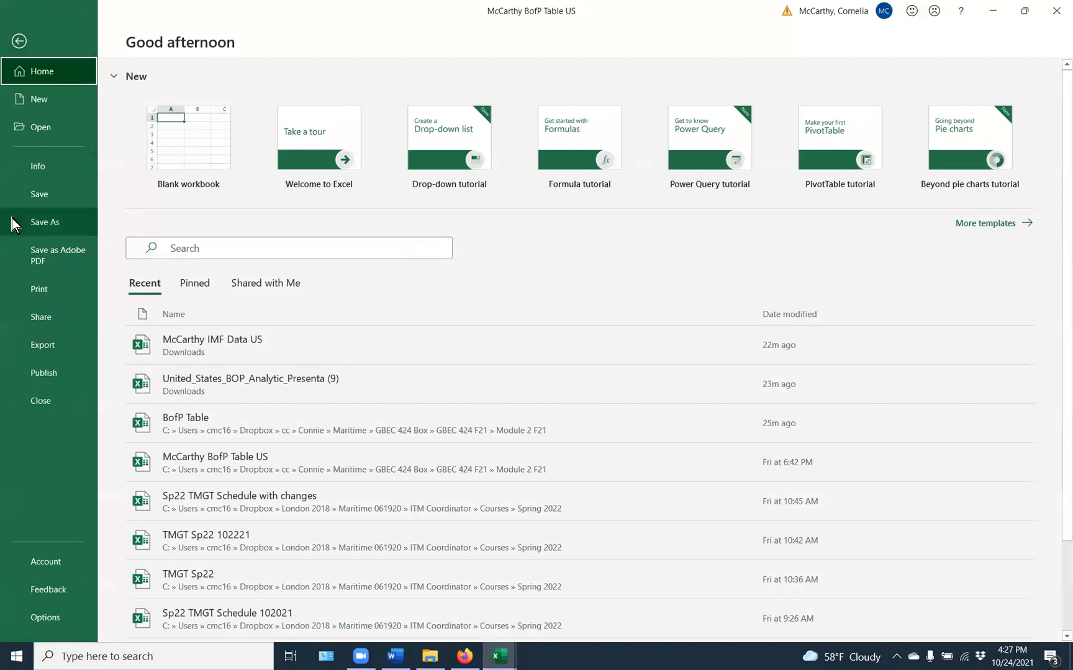
click(12, 219)
click(177, 239)
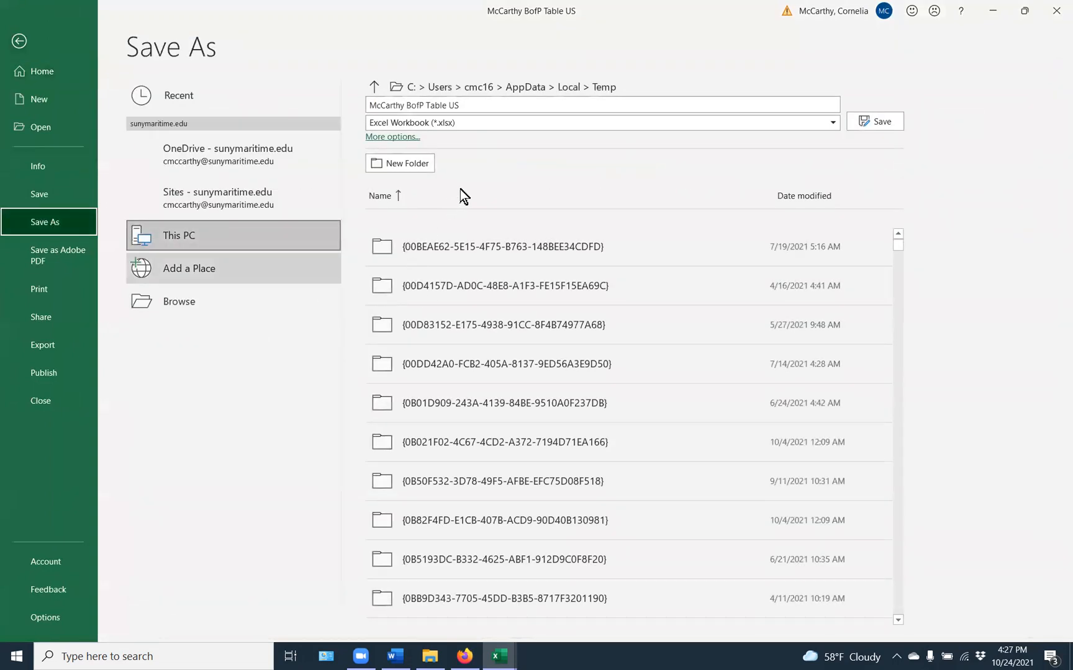
click(449, 127)
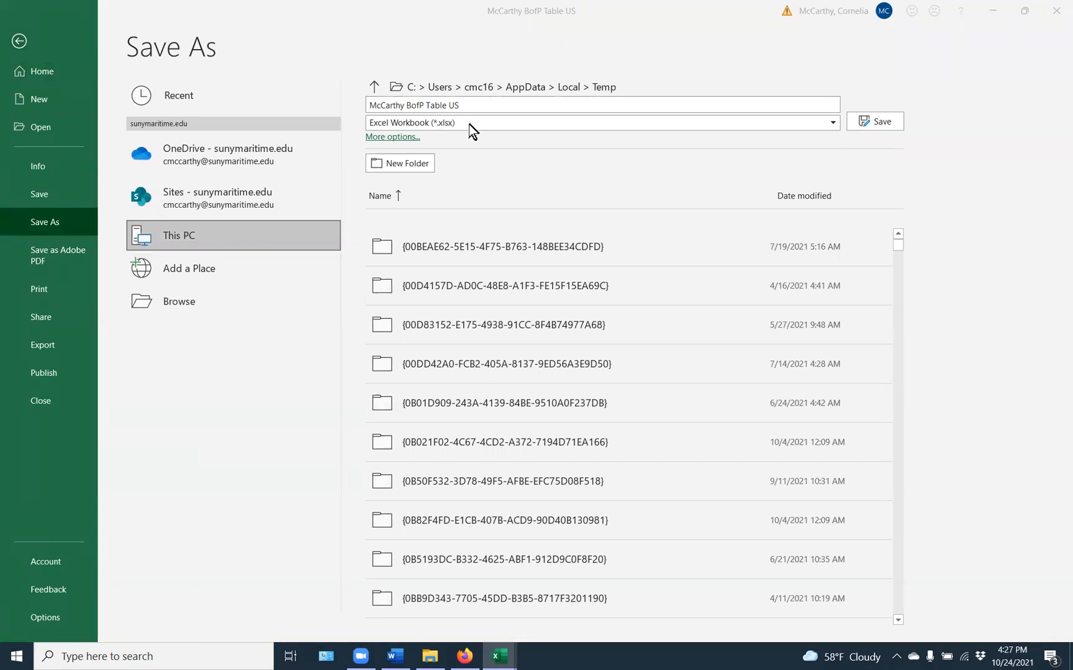
click(179, 303)
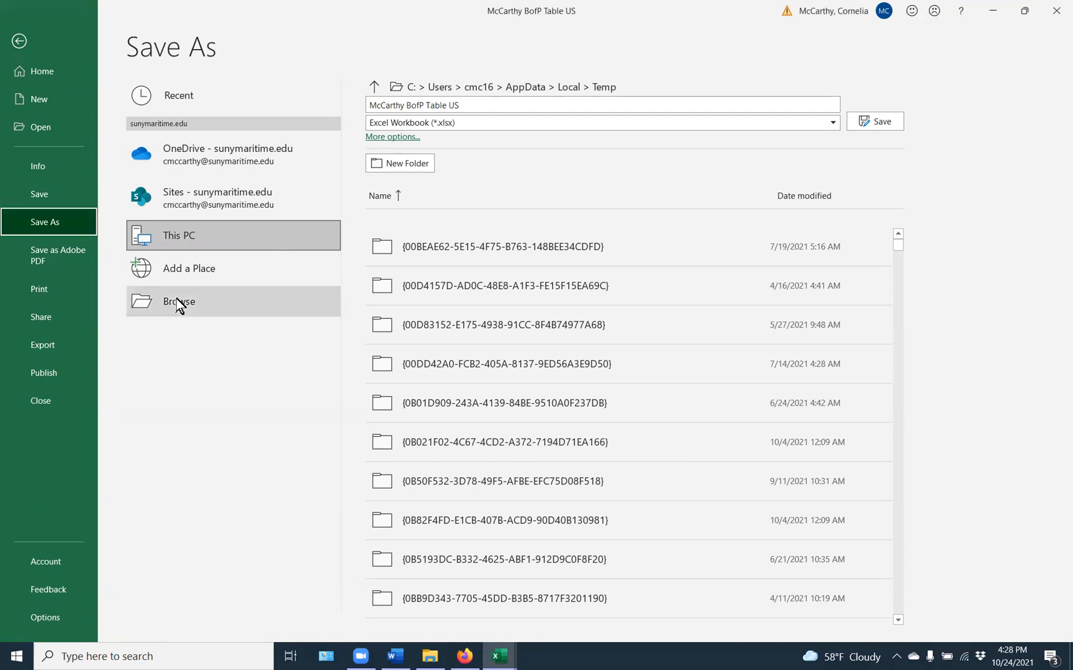
click(178, 303)
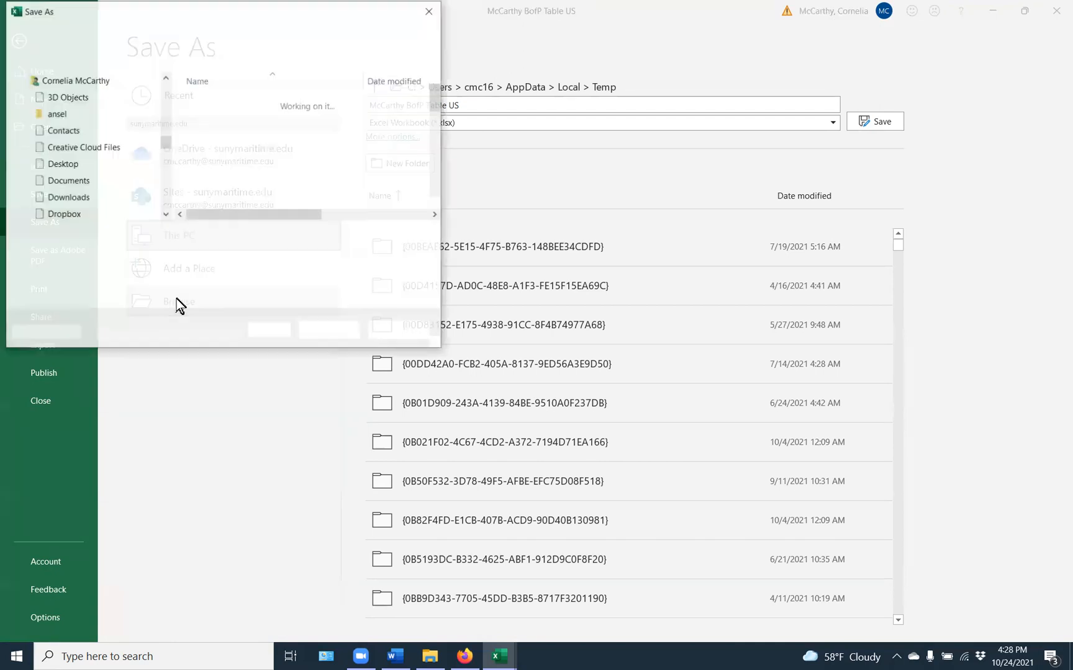
scroll(124, 134, up, 5)
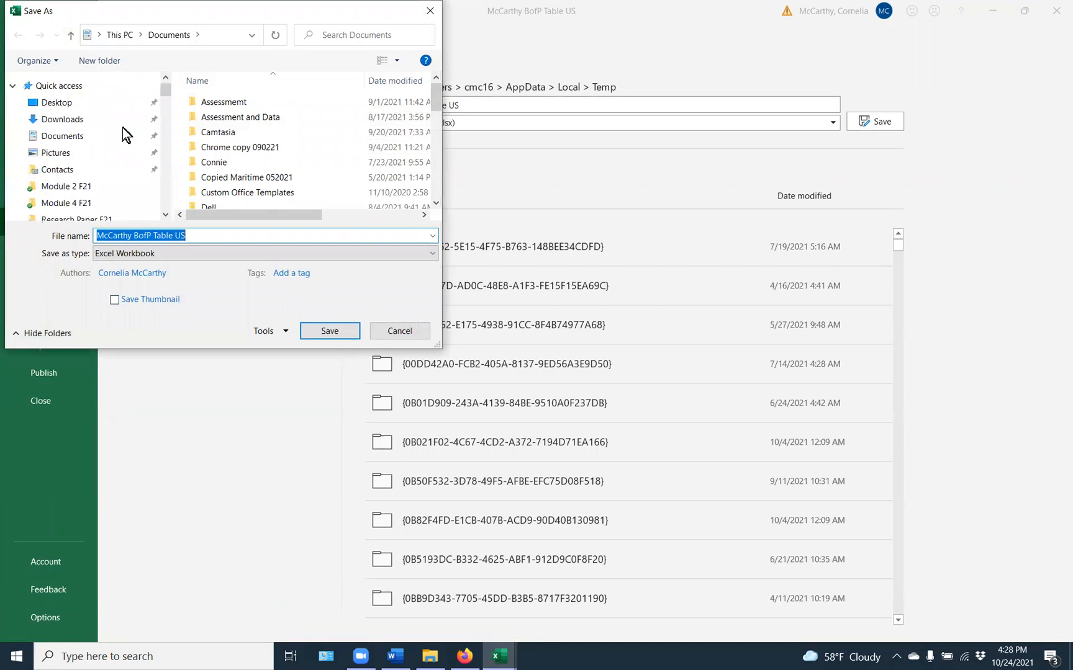
click(59, 119)
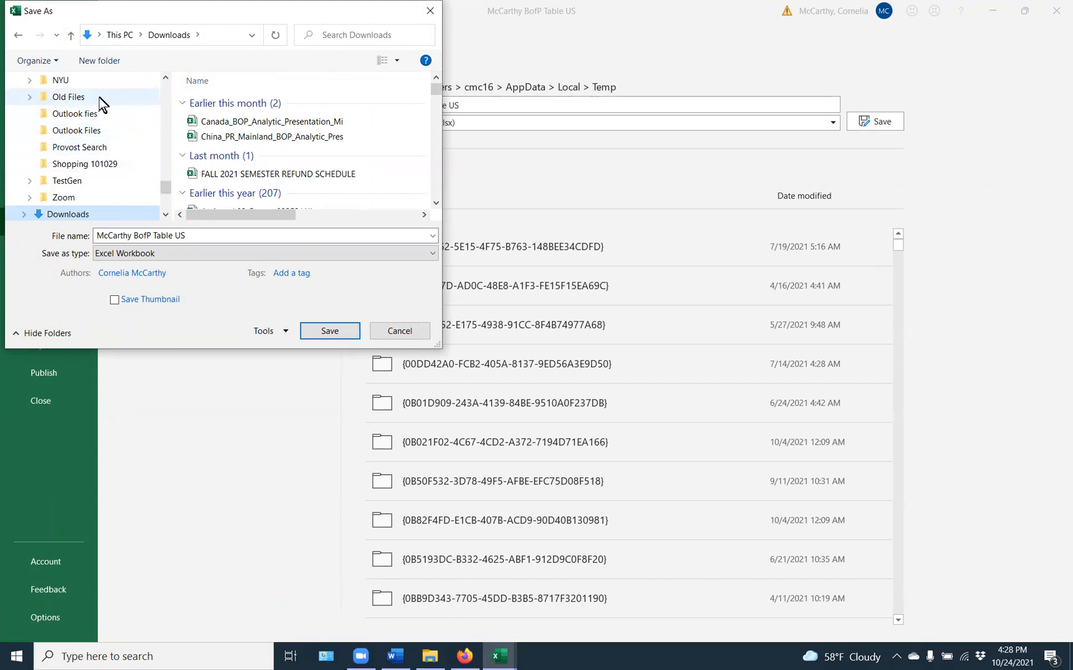
scroll(97, 113, up, 2)
scroll(96, 114, up, 10)
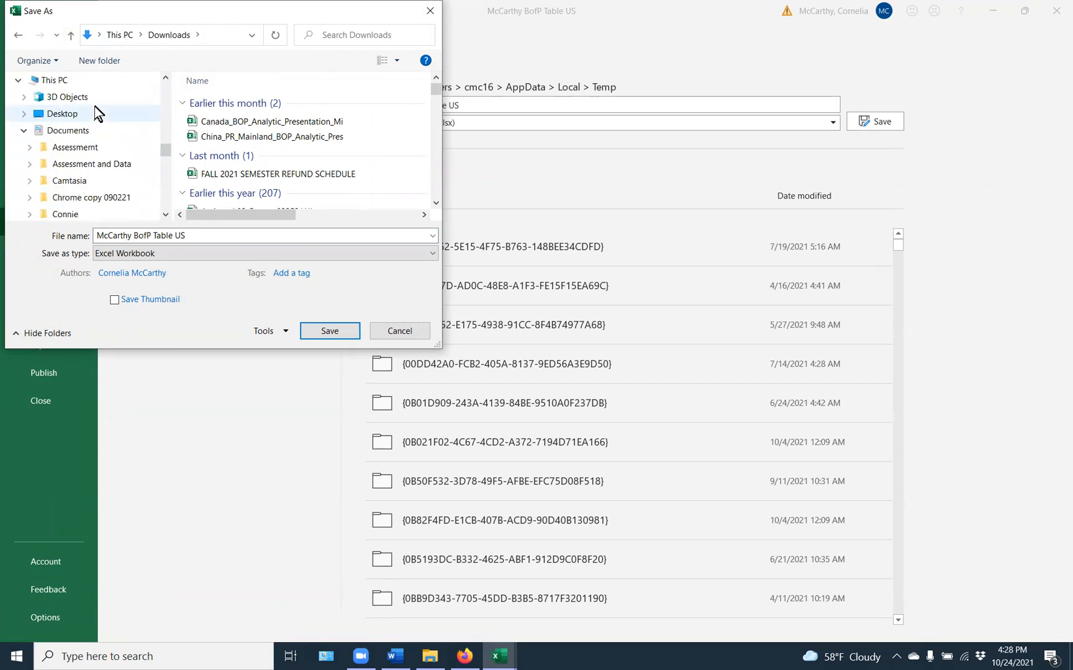
scroll(89, 103, up, 1)
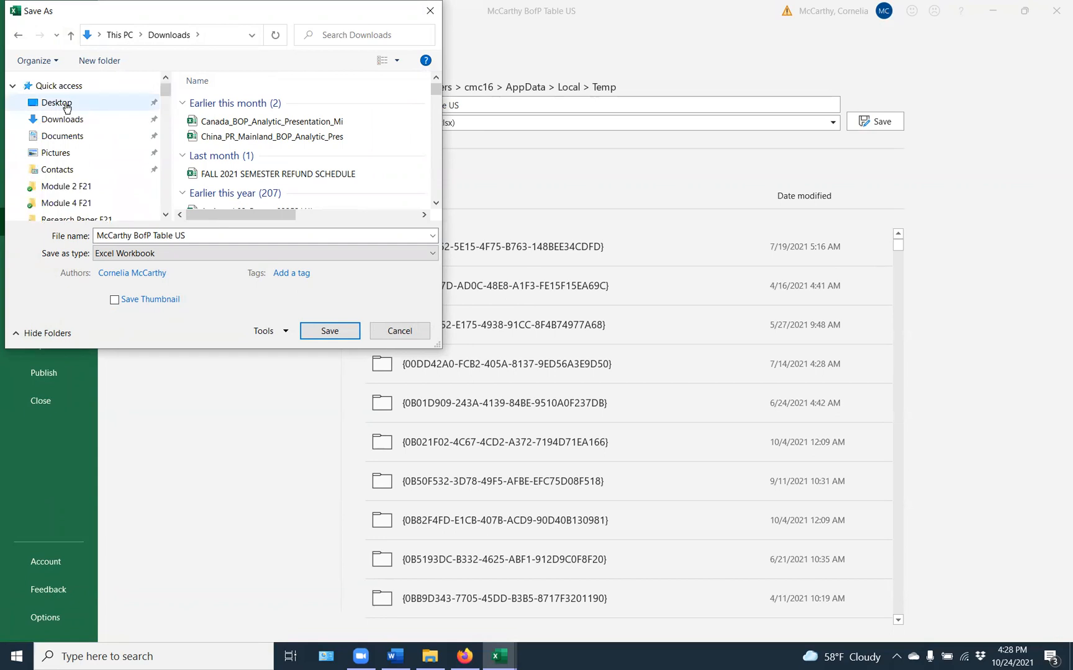
click(64, 102)
click(329, 332)
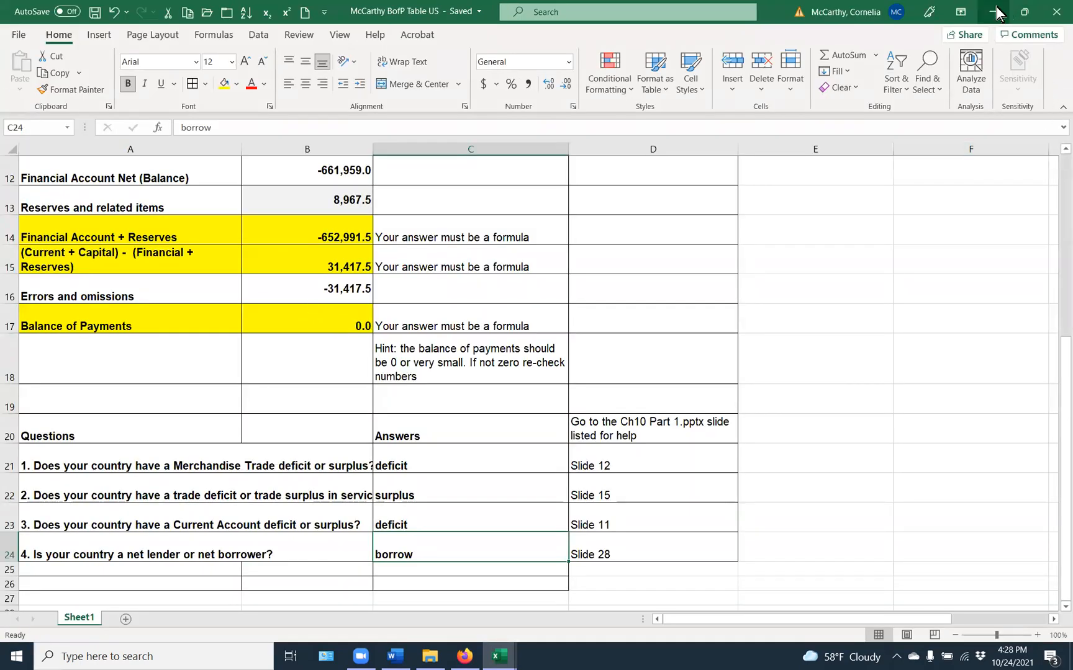
click(1056, 14)
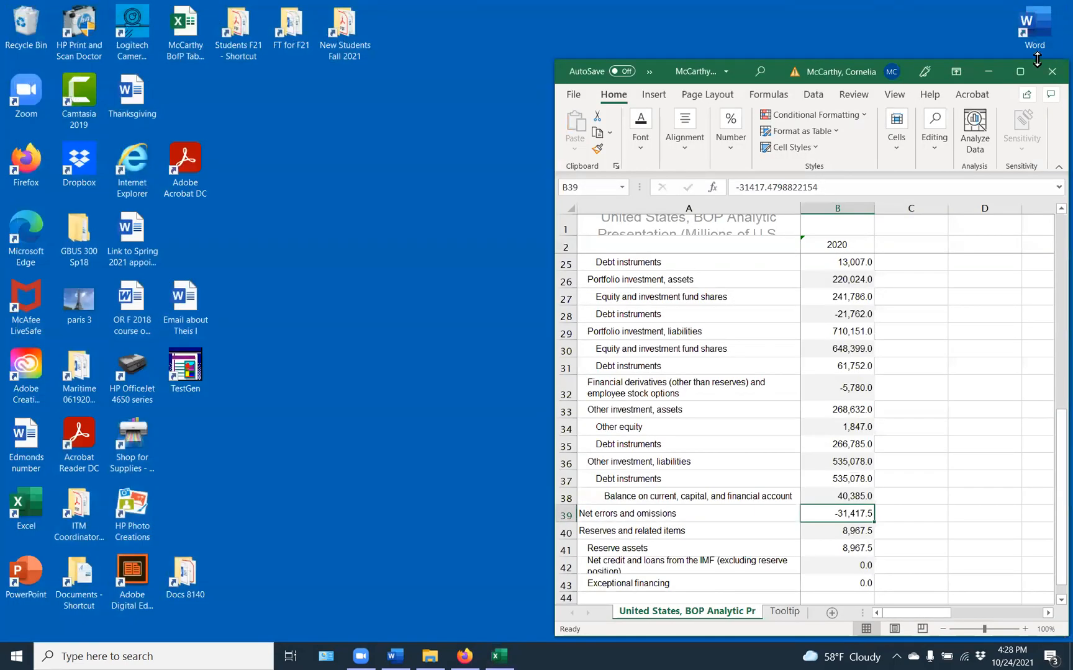
Step: Maximize the IMF Data US workbook, save it to the Desktop under its existing name and close it
click(1023, 72)
click(19, 34)
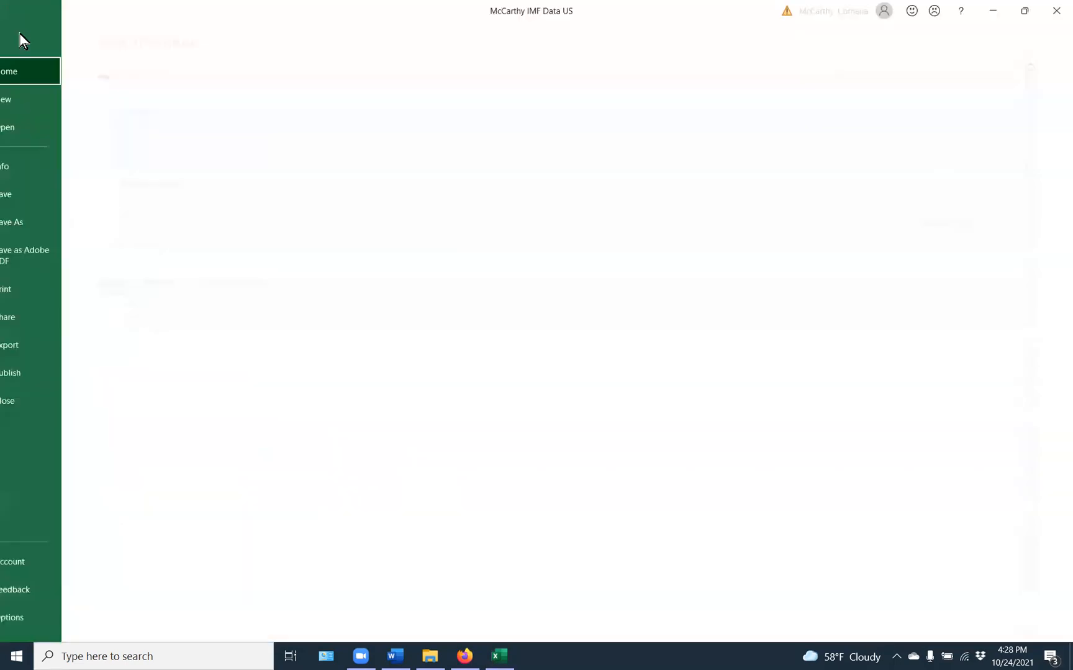
click(17, 231)
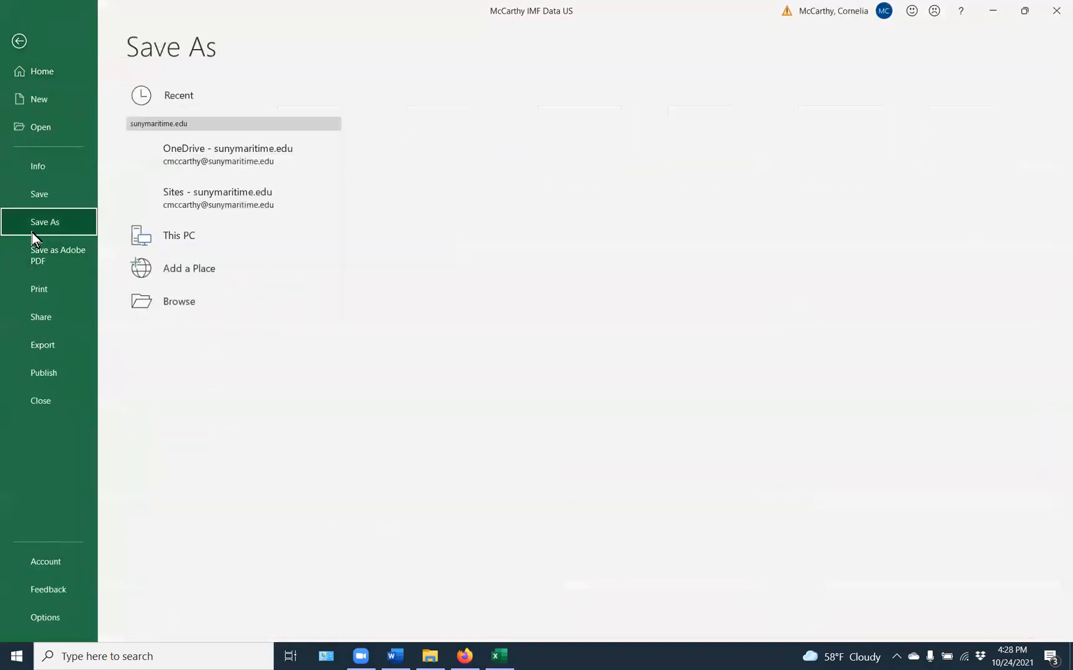
click(174, 308)
scroll(37, 130, up, 8)
click(54, 102)
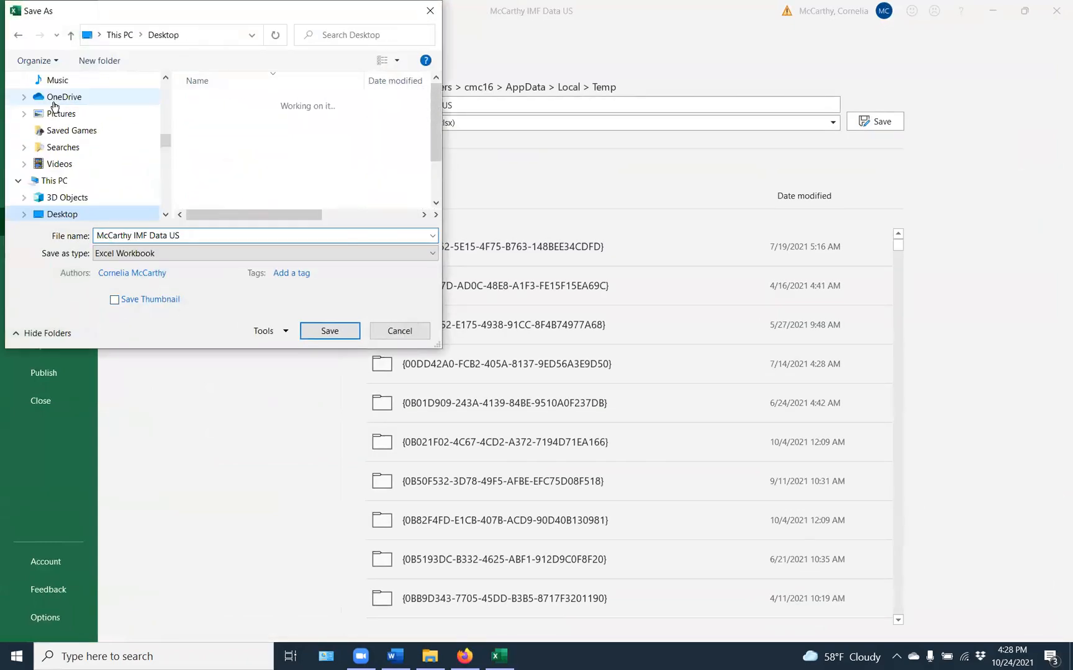
click(319, 334)
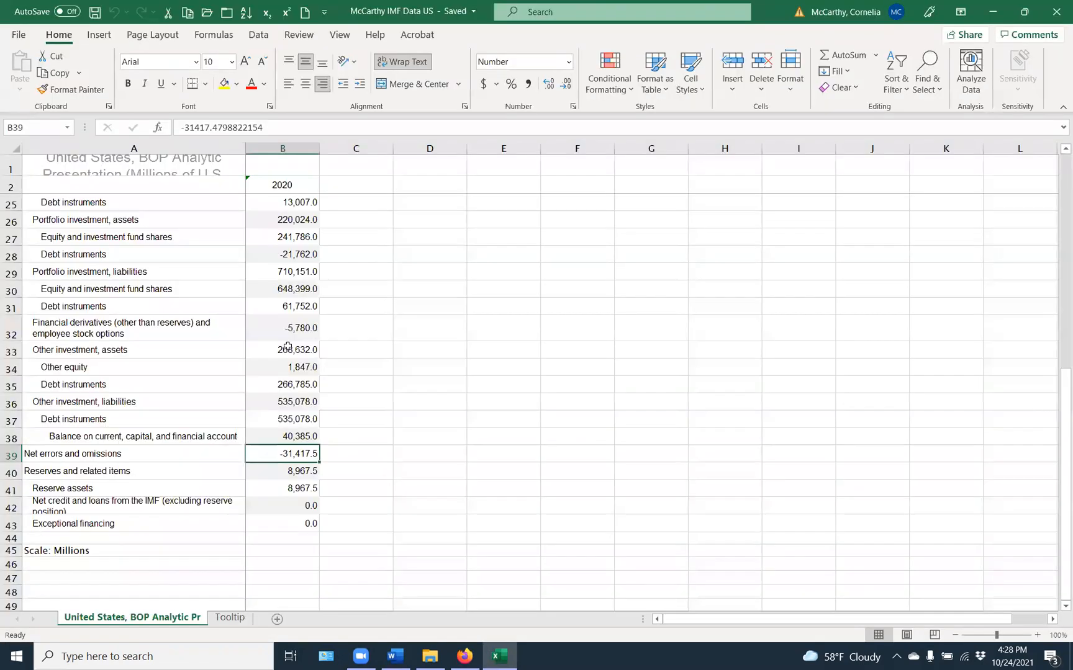
click(1057, 12)
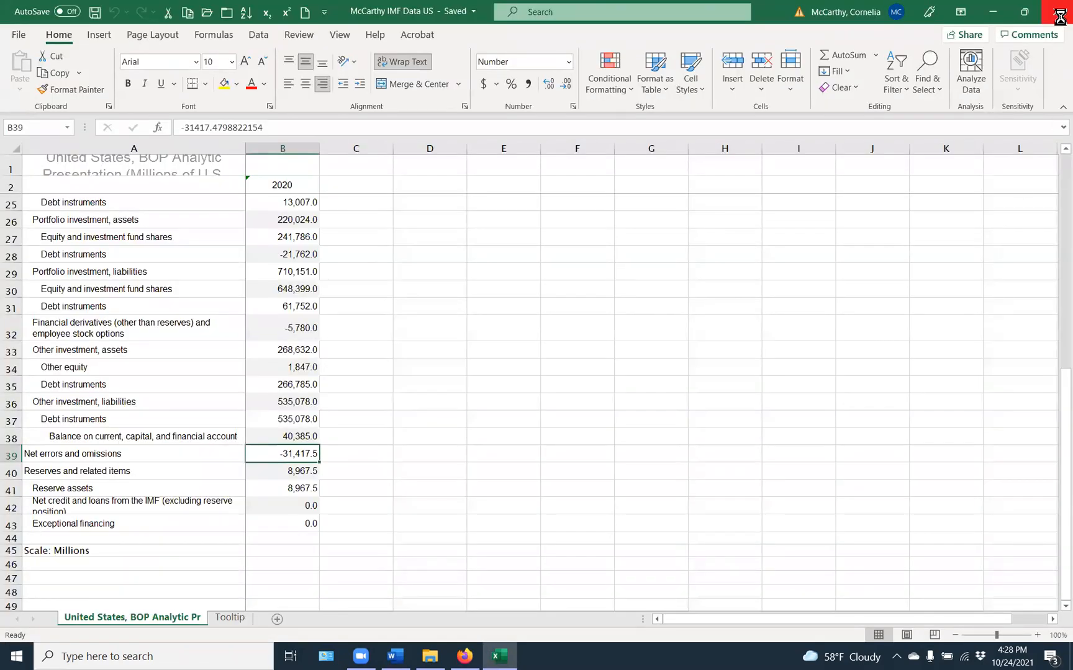
Step: Switch to Firefox, open Directions BoP Assignment.pdf and review the grading scheme for the Balance of Payments Assignment on page 2
click(464, 656)
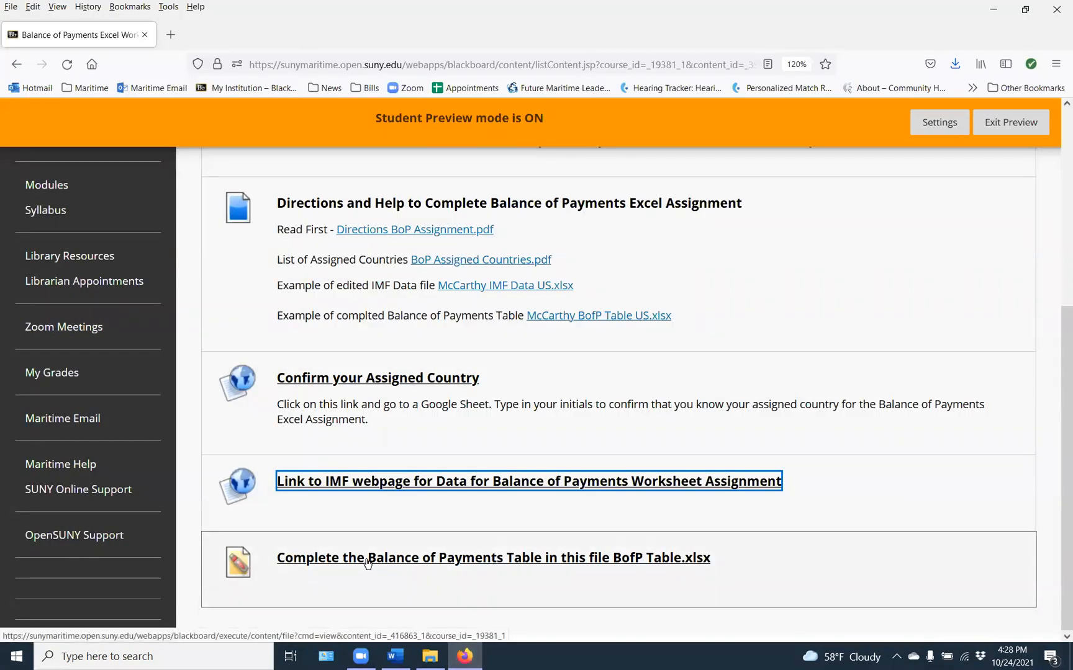
click(444, 230)
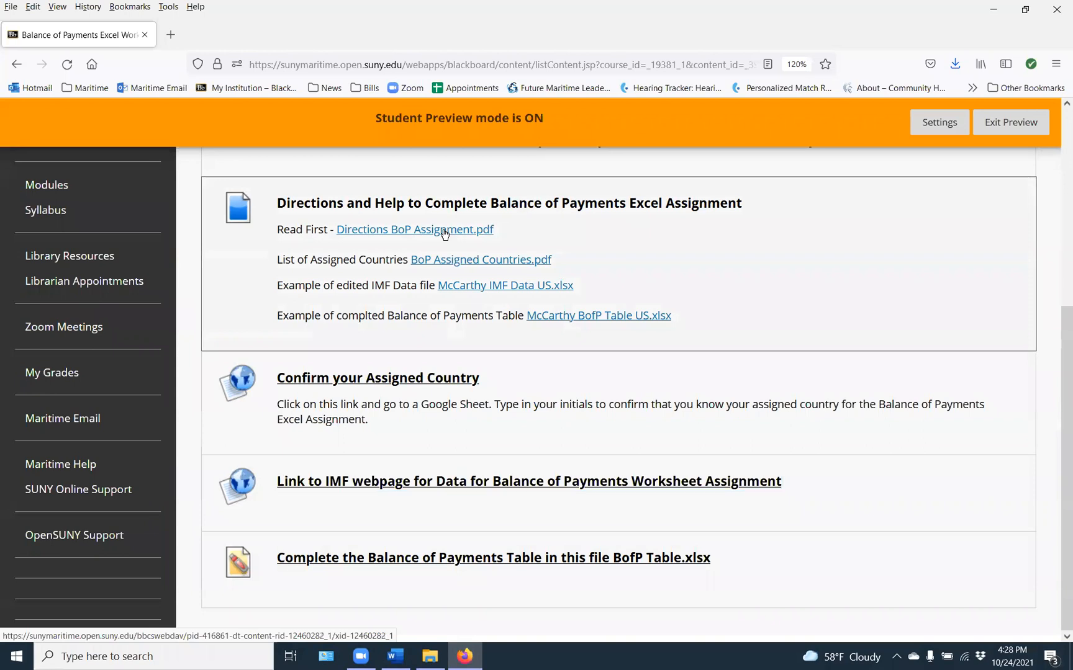
scroll(406, 380, down, 15)
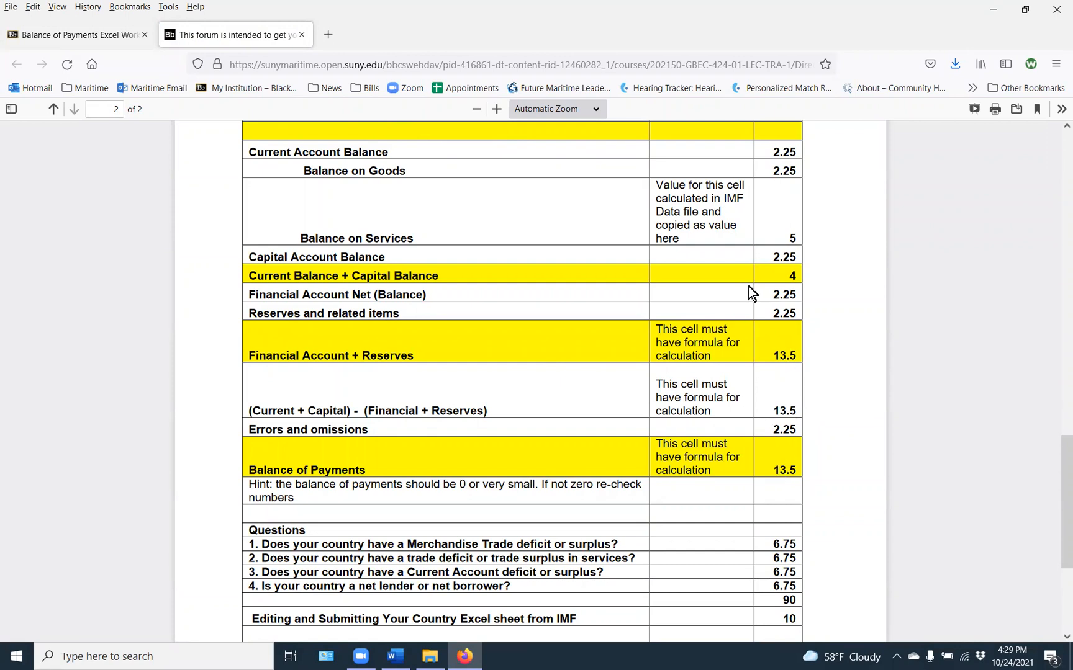
scroll(807, 457, up, 4)
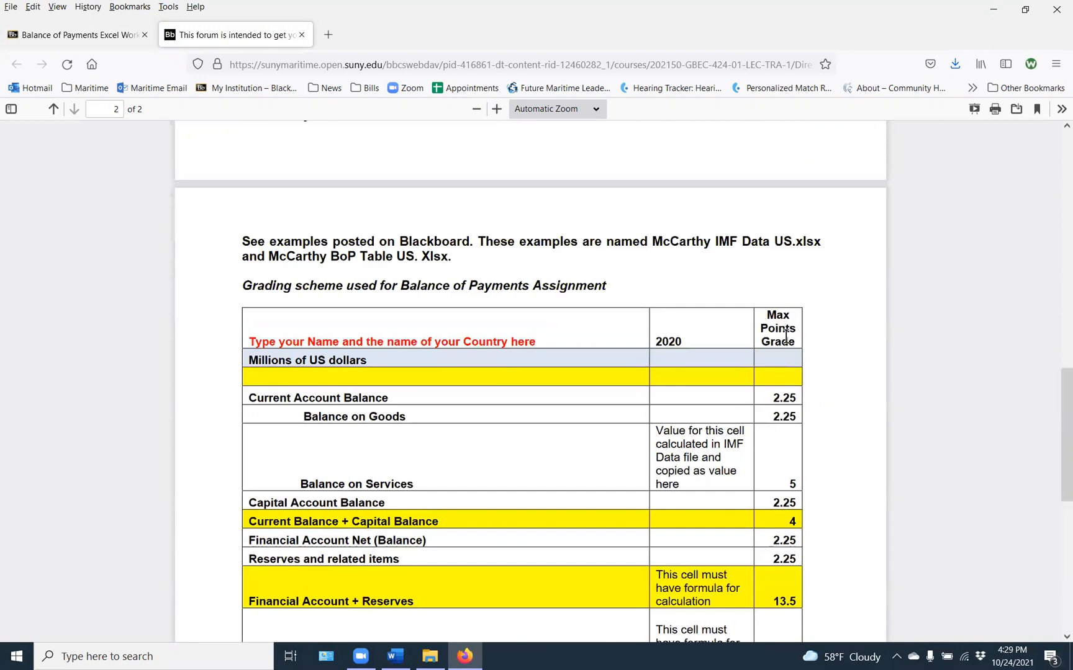
Step: Close the directions PDF and open the Submit Balance of Payments Excel Assignment Files Here page to read its submission instructions
click(301, 35)
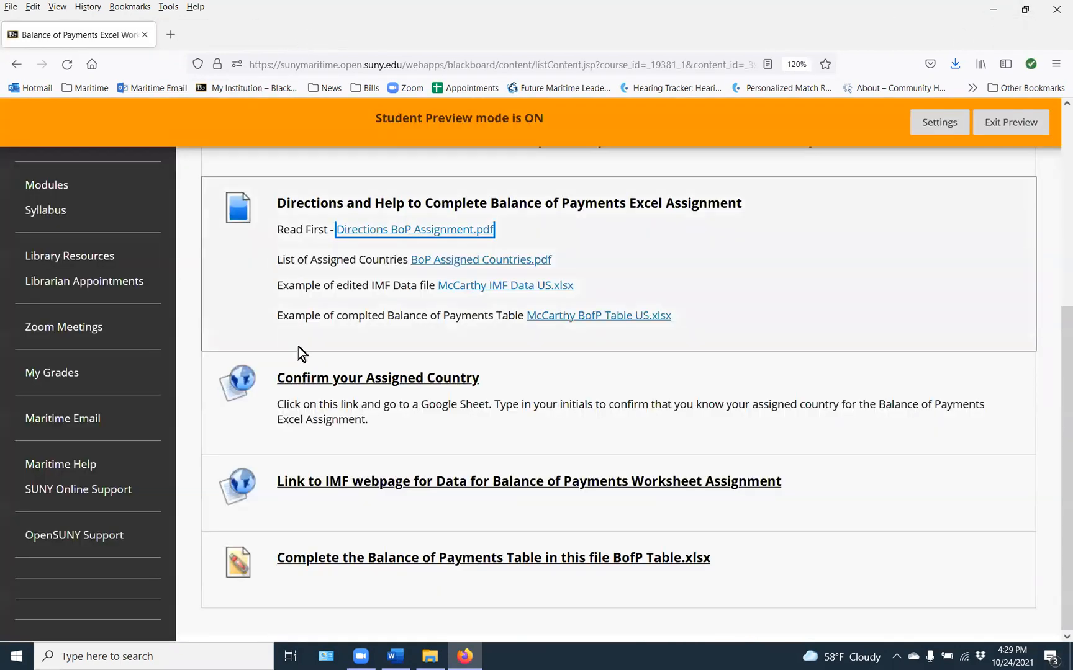
scroll(299, 348, up, 5)
click(356, 304)
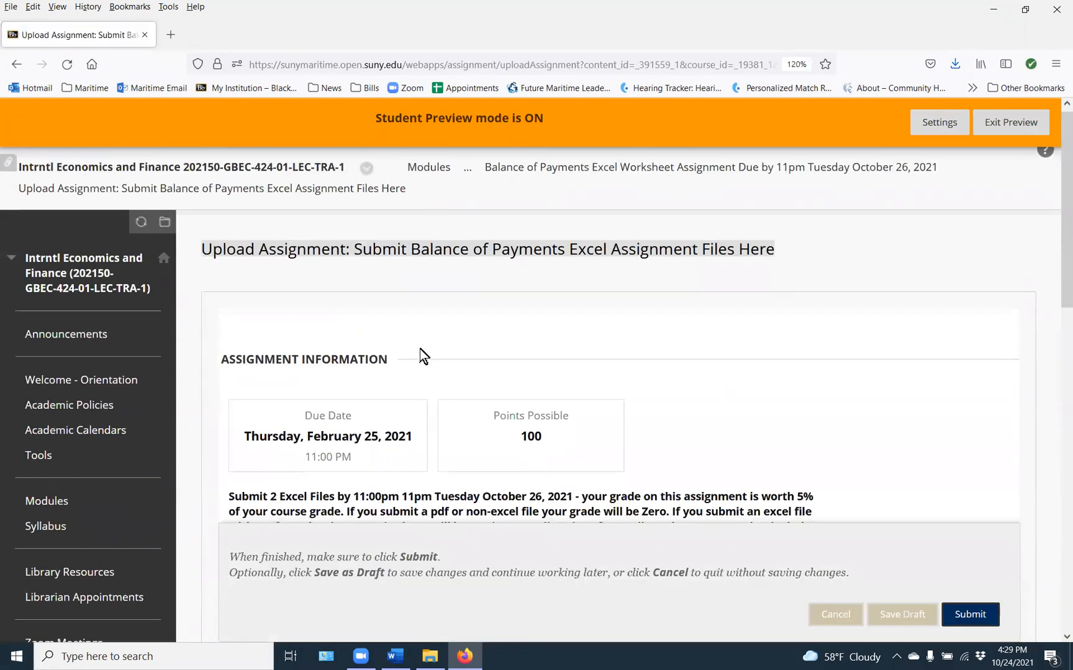
scroll(419, 354, down, 5)
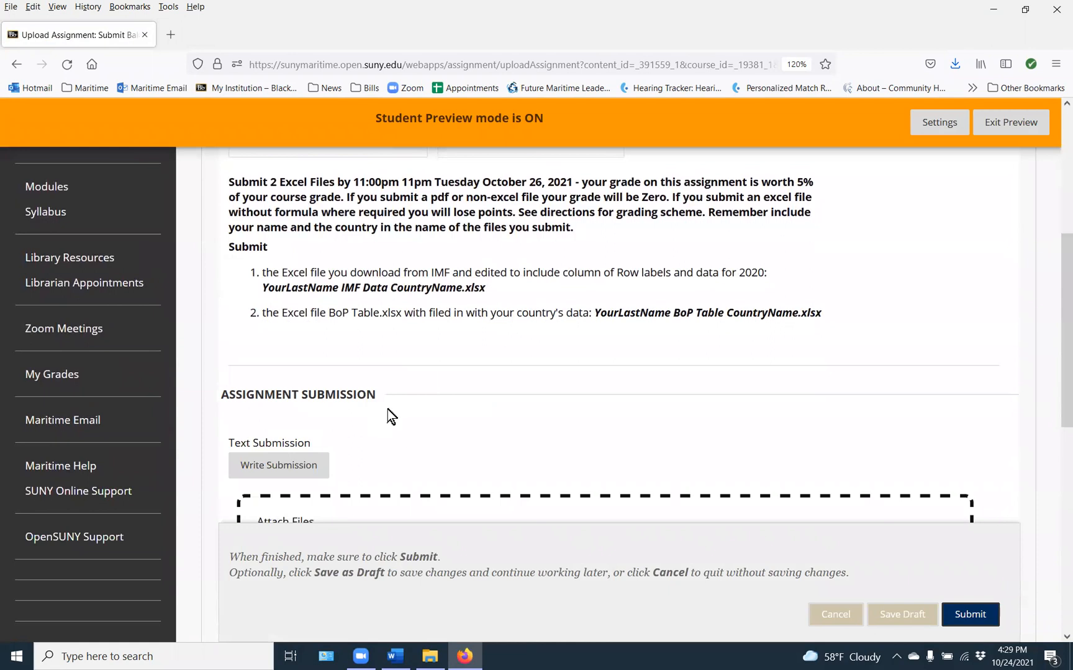
Step: Attach the IMF Data US workbook from the Desktop to the assignment submission, with the Desktop files sorted by date modified
scroll(387, 409, down, 5)
click(300, 235)
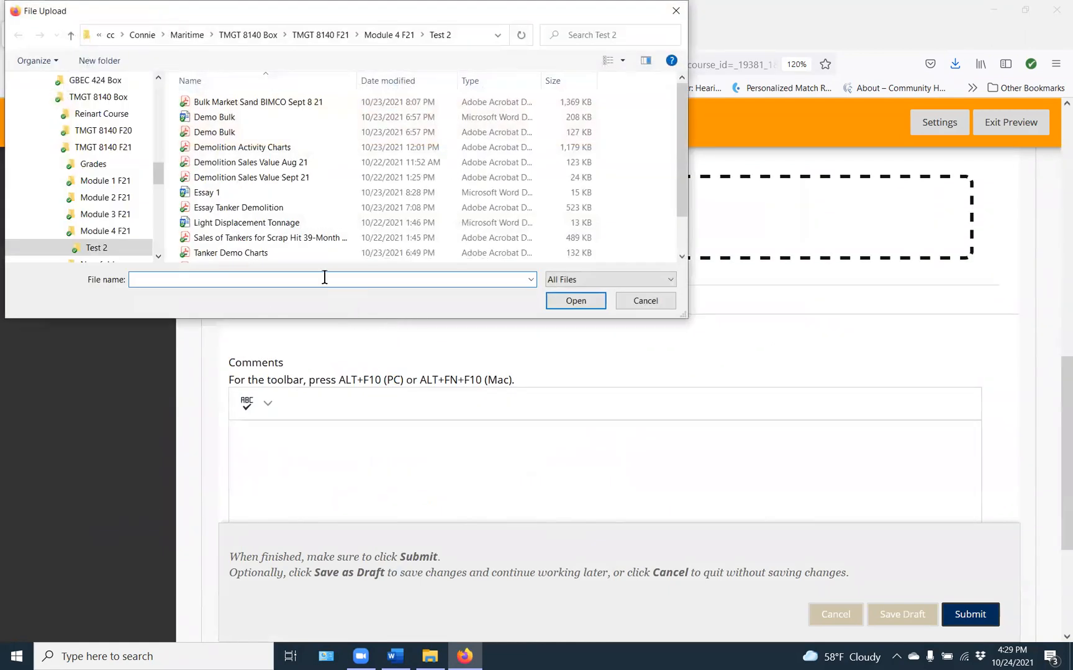
scroll(75, 139, up, 10)
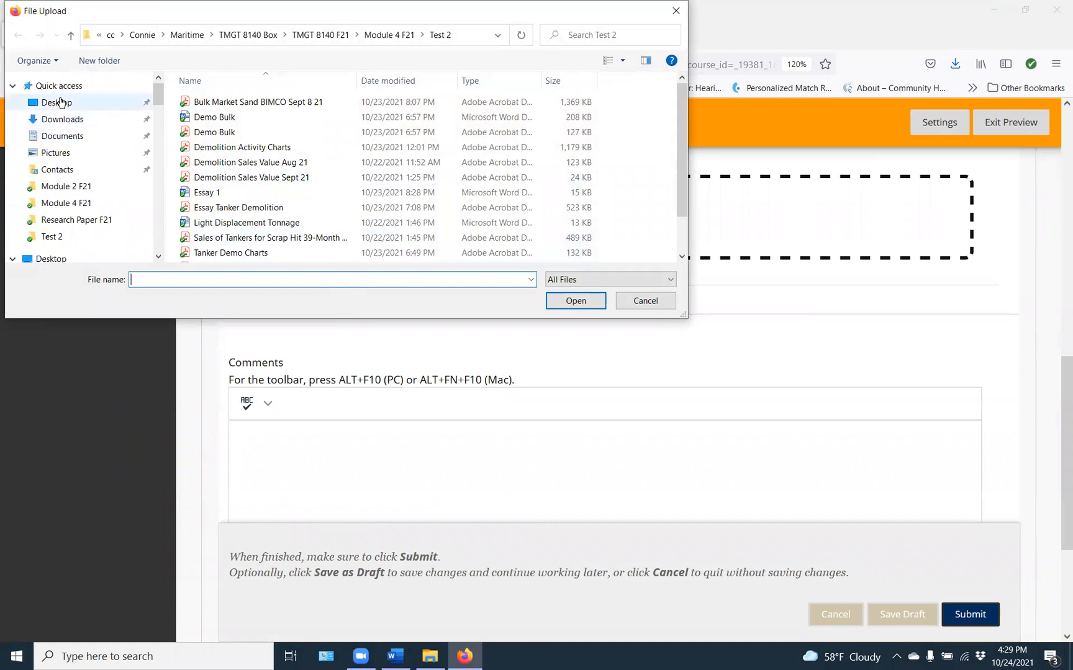
click(56, 101)
click(393, 83)
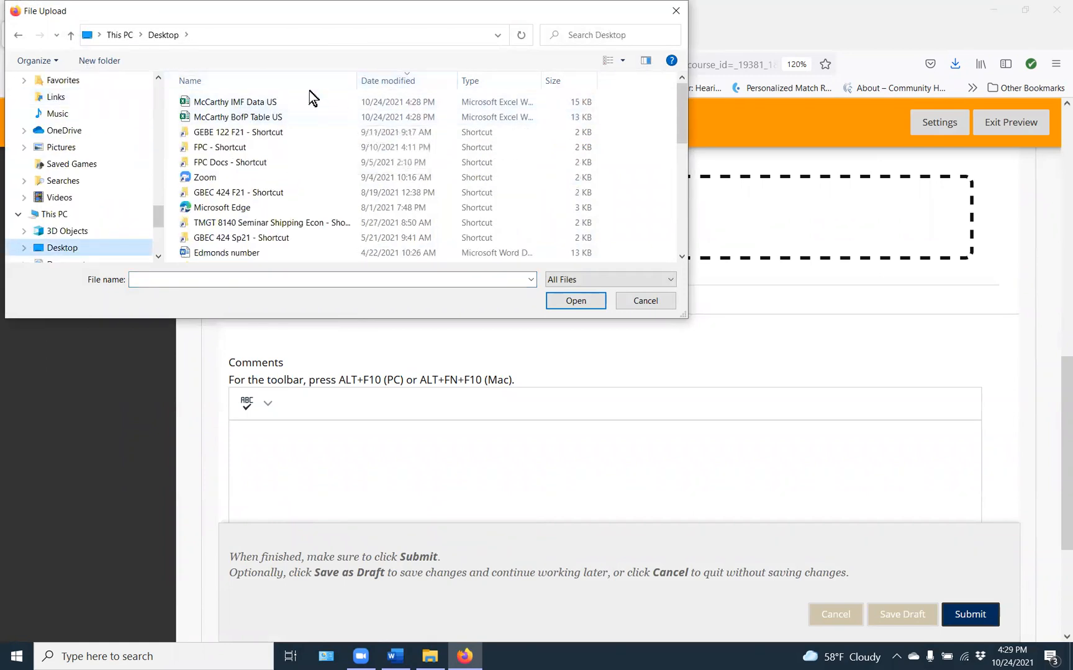
click(268, 106)
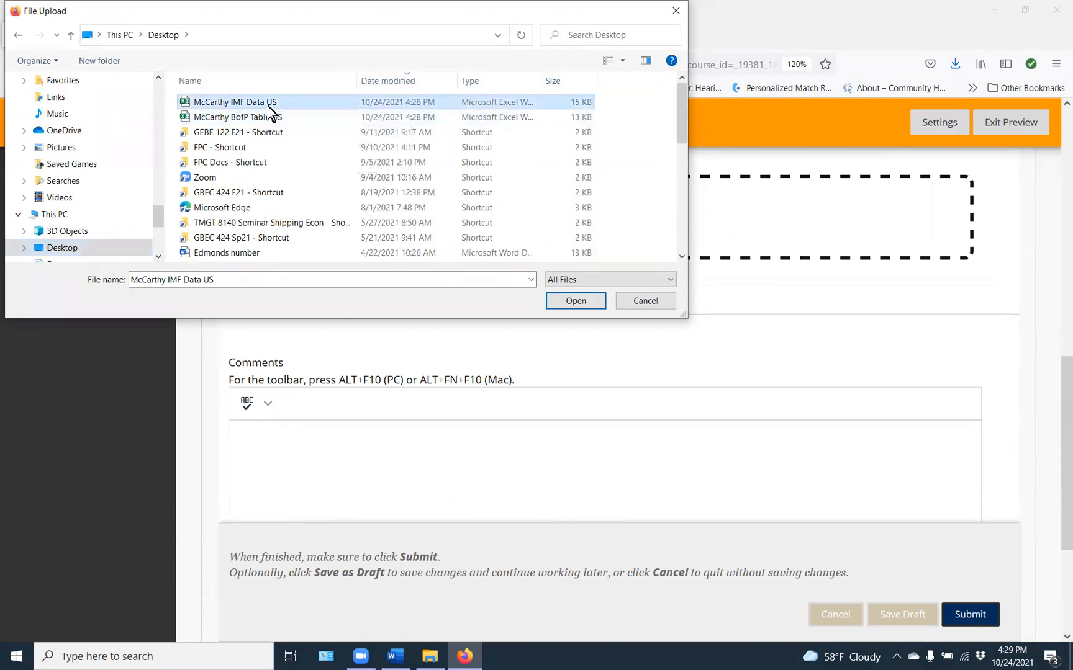
click(570, 304)
Step: Attach the BofP Table US workbook from the Desktop as the second file and submit the assignment
click(307, 228)
click(223, 117)
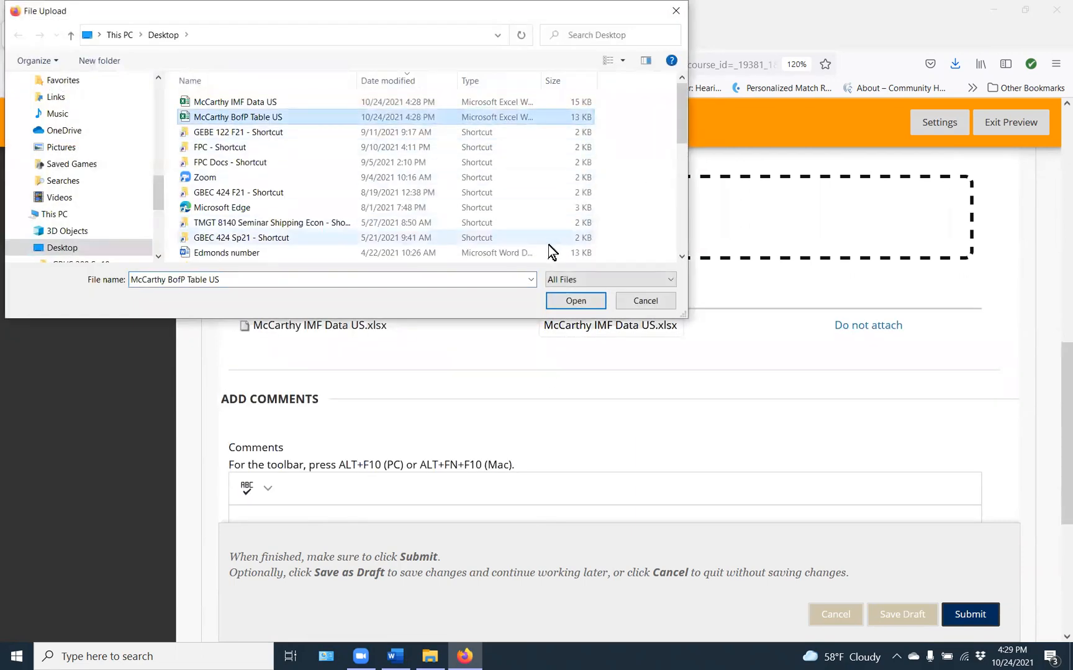
click(575, 301)
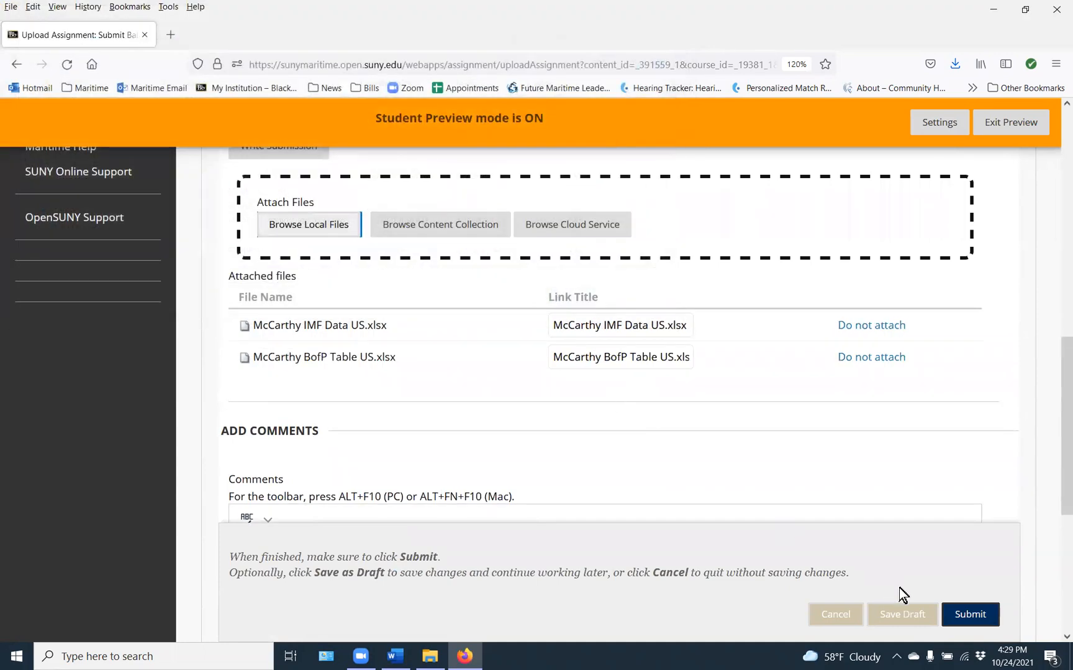
click(966, 614)
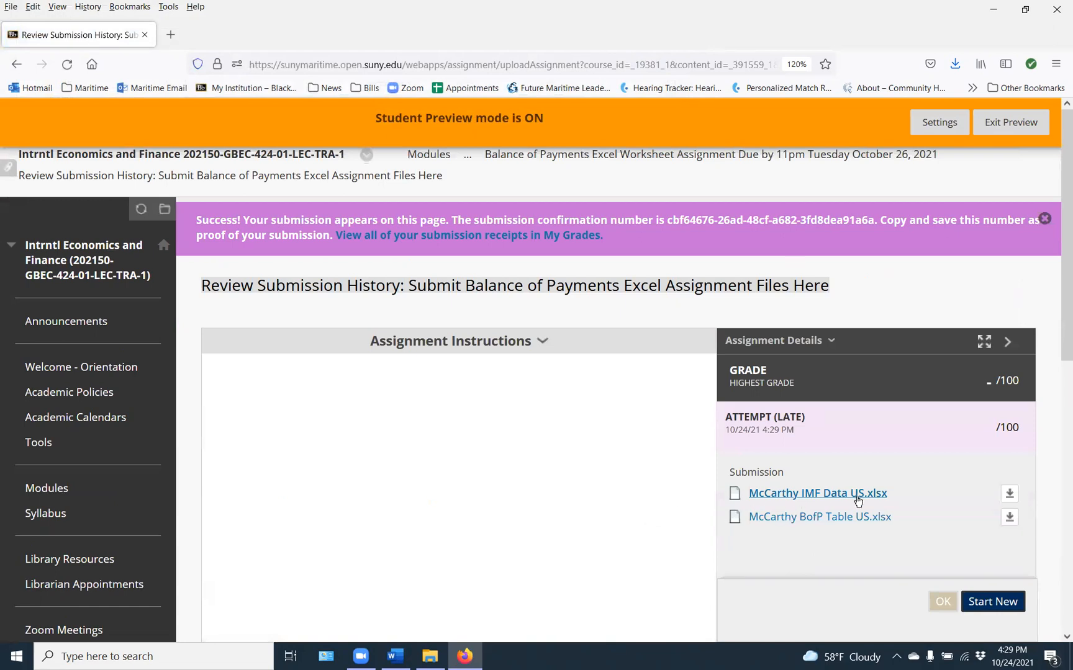
Step: Preview the submitted IMF Data US and BofP Table US files and return to the assignment page
click(839, 503)
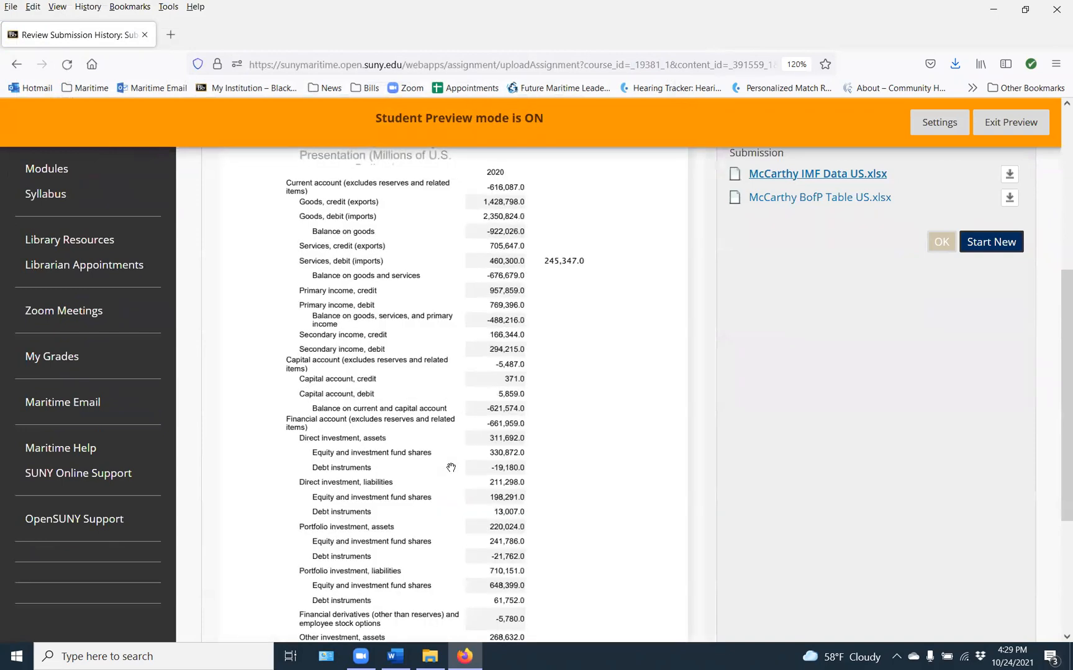
scroll(442, 392, down, 2)
scroll(442, 391, up, 2)
scroll(442, 391, up, 3)
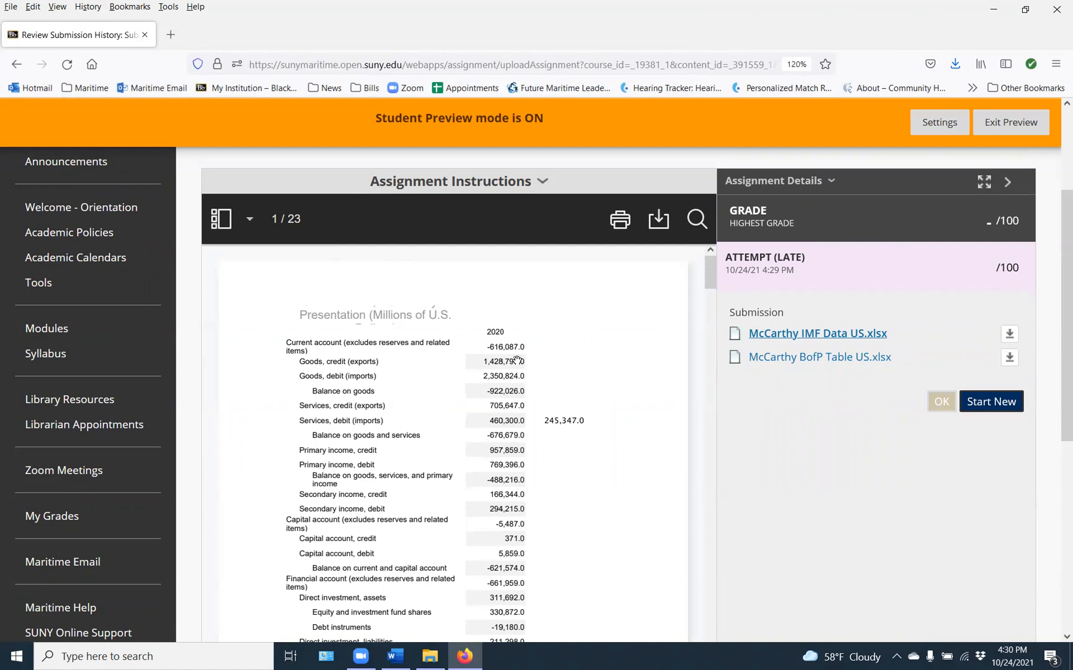
click(780, 365)
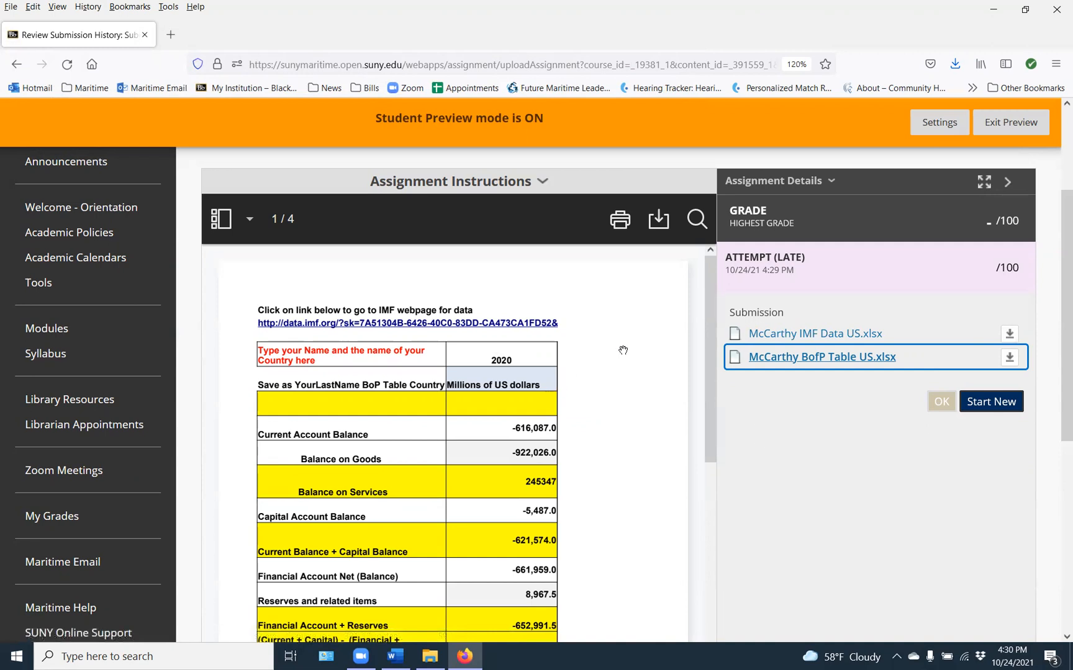
click(936, 403)
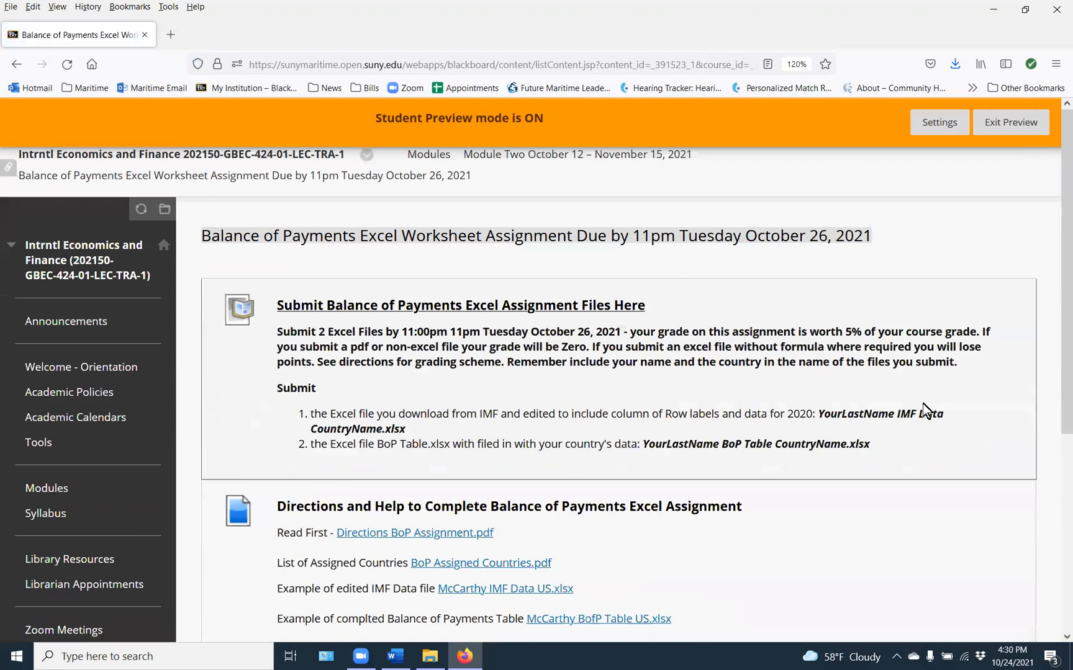
Step: Start a new attempt for the assignment, submit it without any attached files and return to the assignment page
click(512, 308)
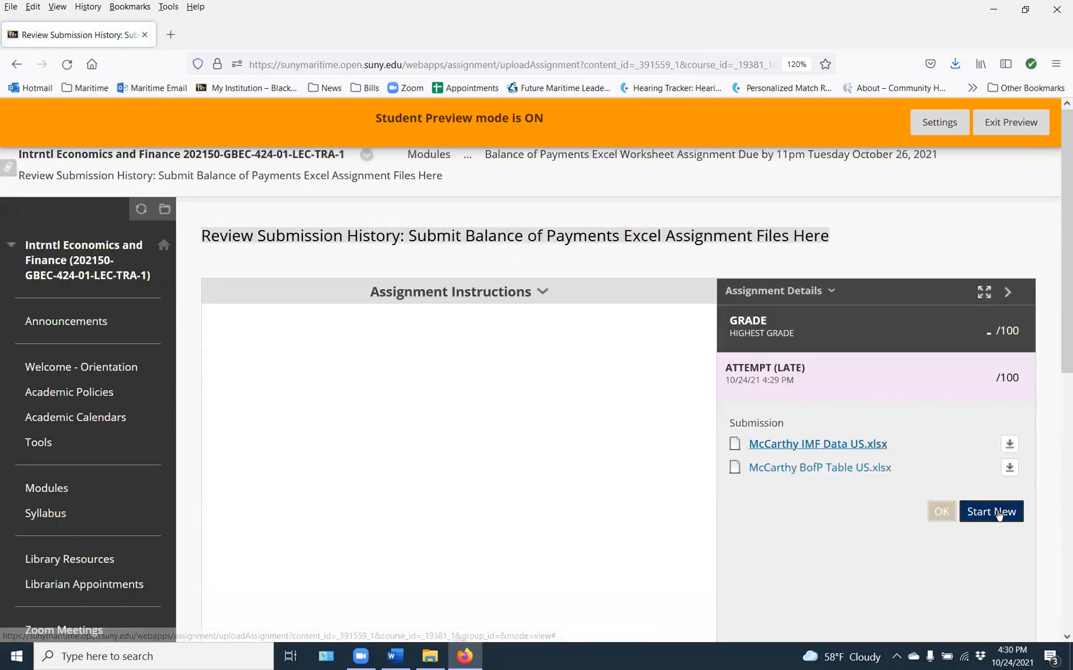
click(991, 512)
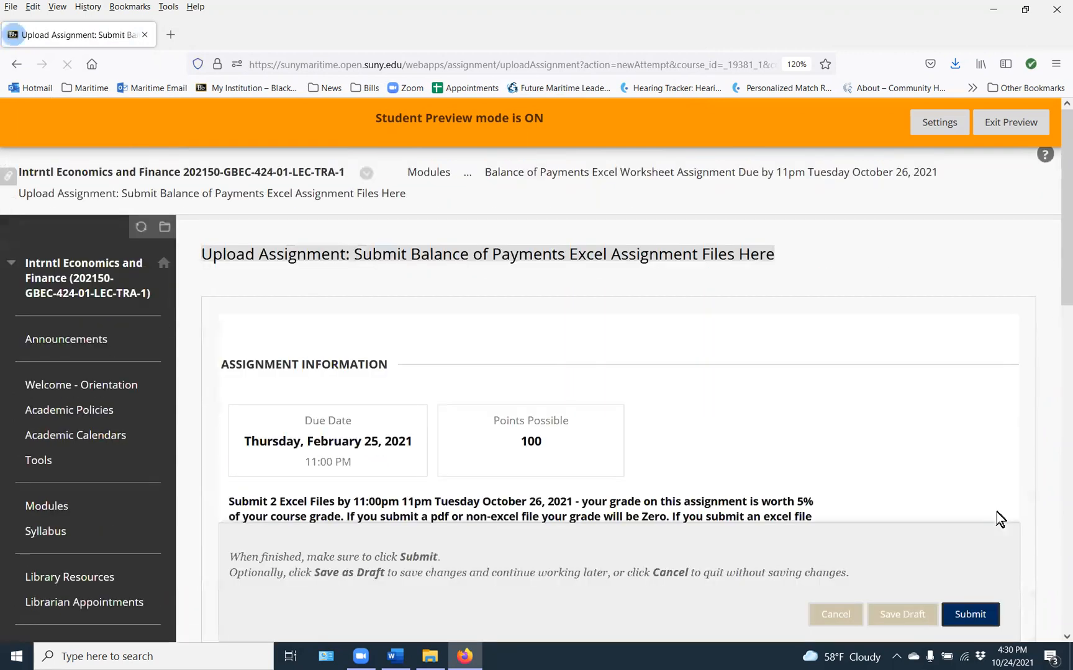
scroll(801, 452, down, 4)
scroll(800, 452, down, 3)
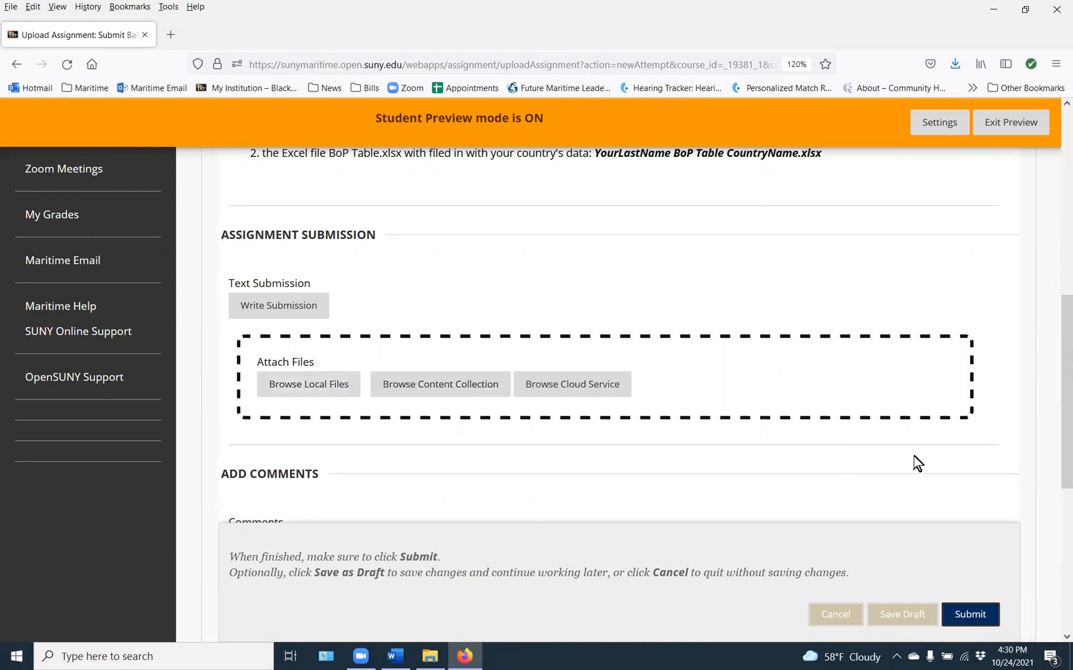
scroll(970, 501, down, 2)
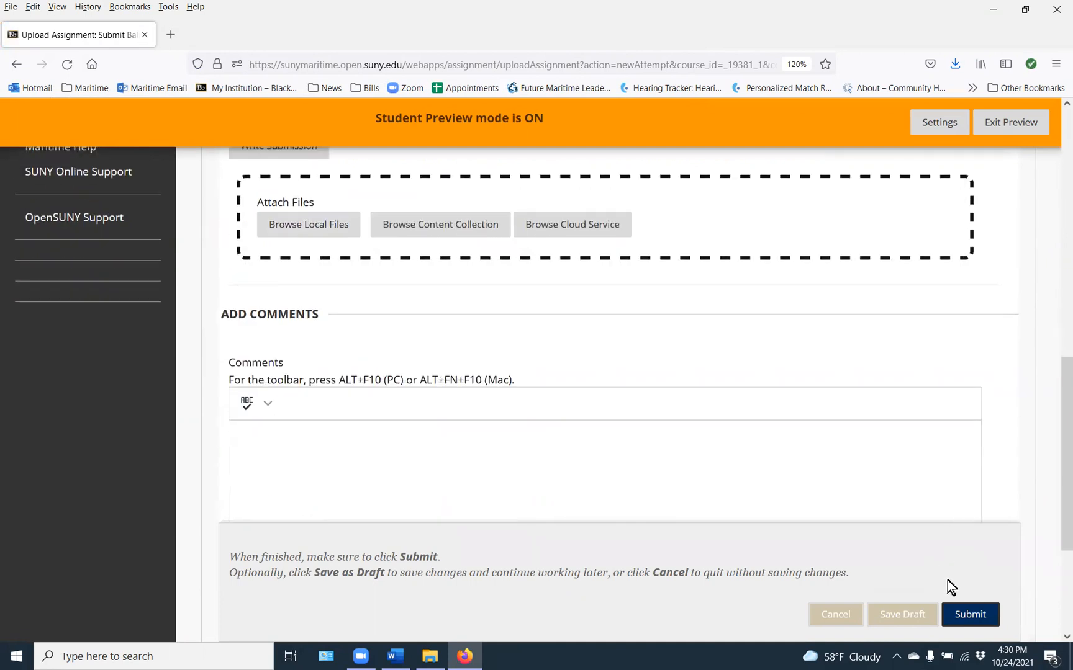
click(964, 610)
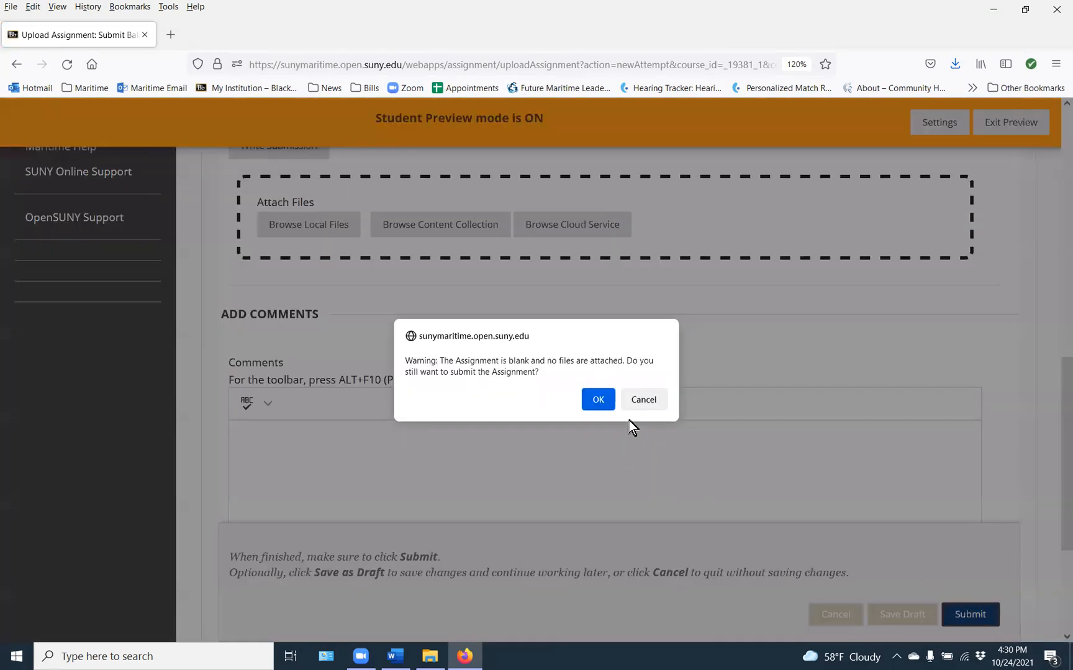
click(607, 402)
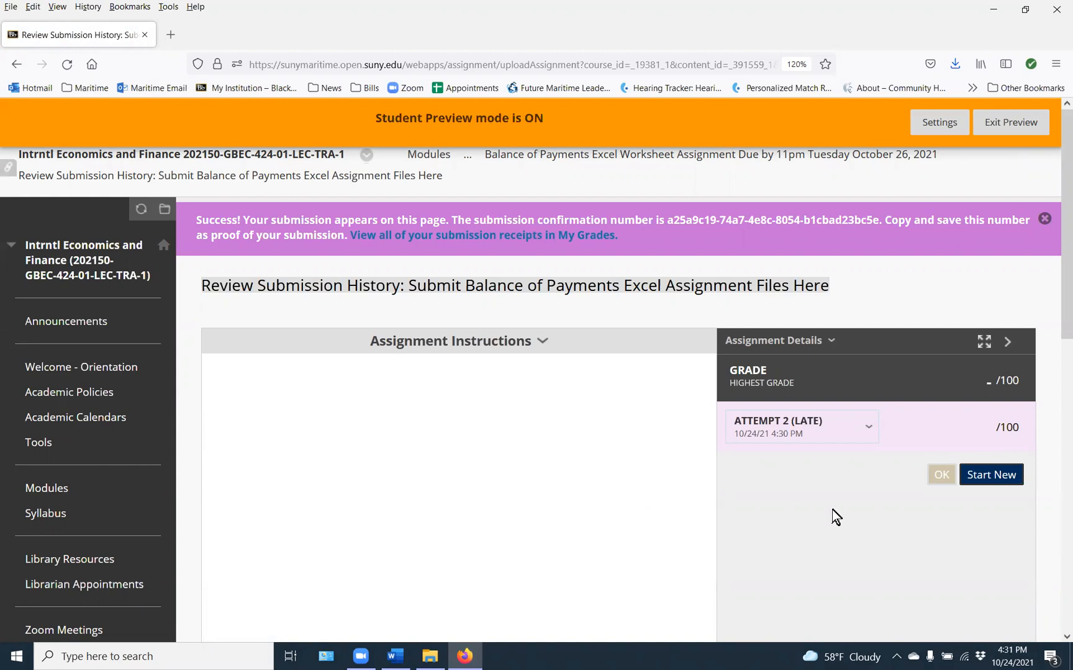
click(941, 475)
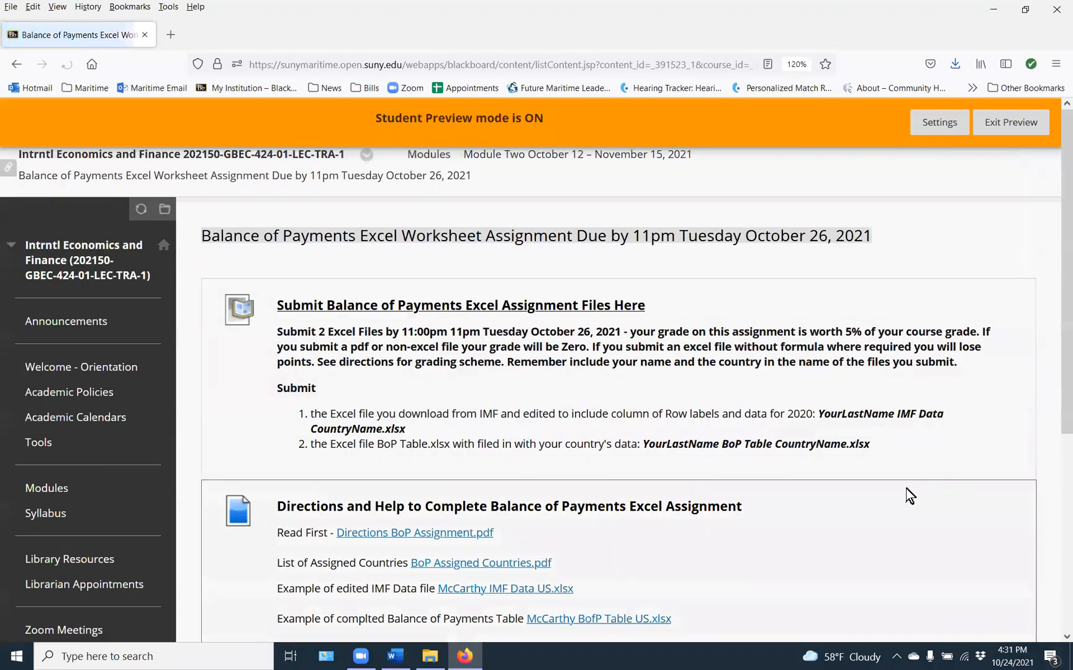
Step: Look over the assignment page and the submission history showing the latest attempt
scroll(814, 491, down, 5)
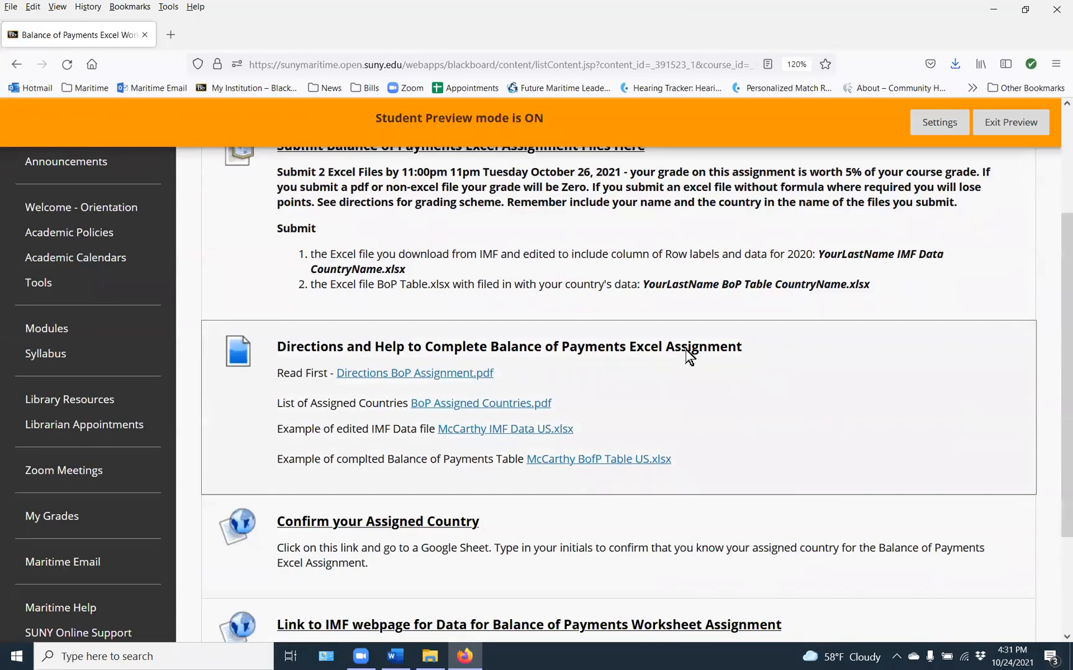
scroll(621, 373, up, 3)
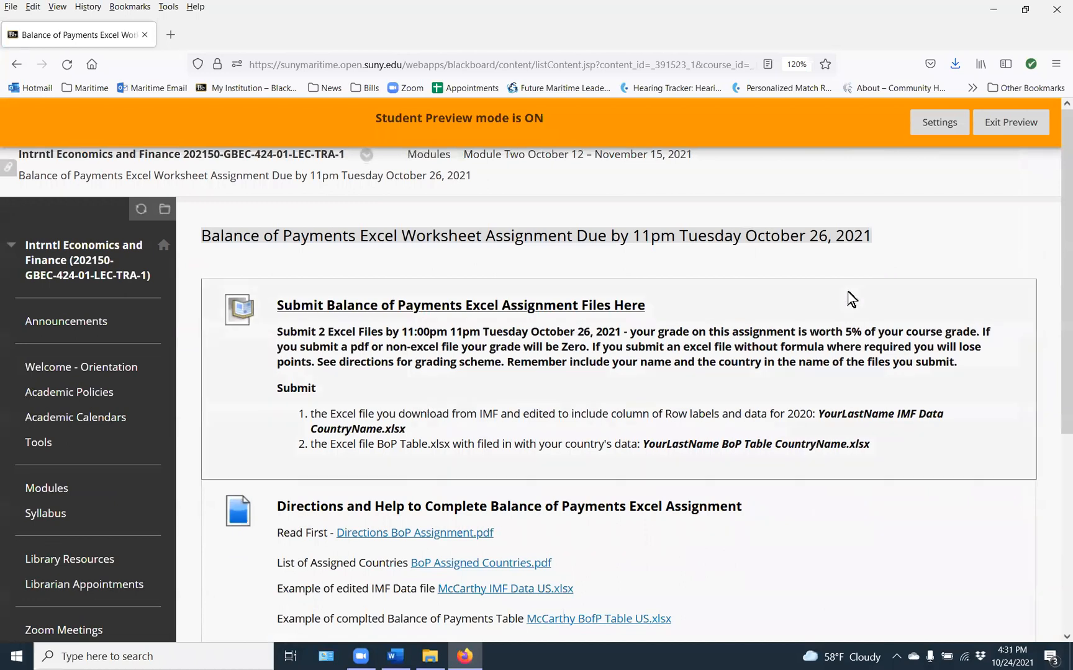
click(447, 313)
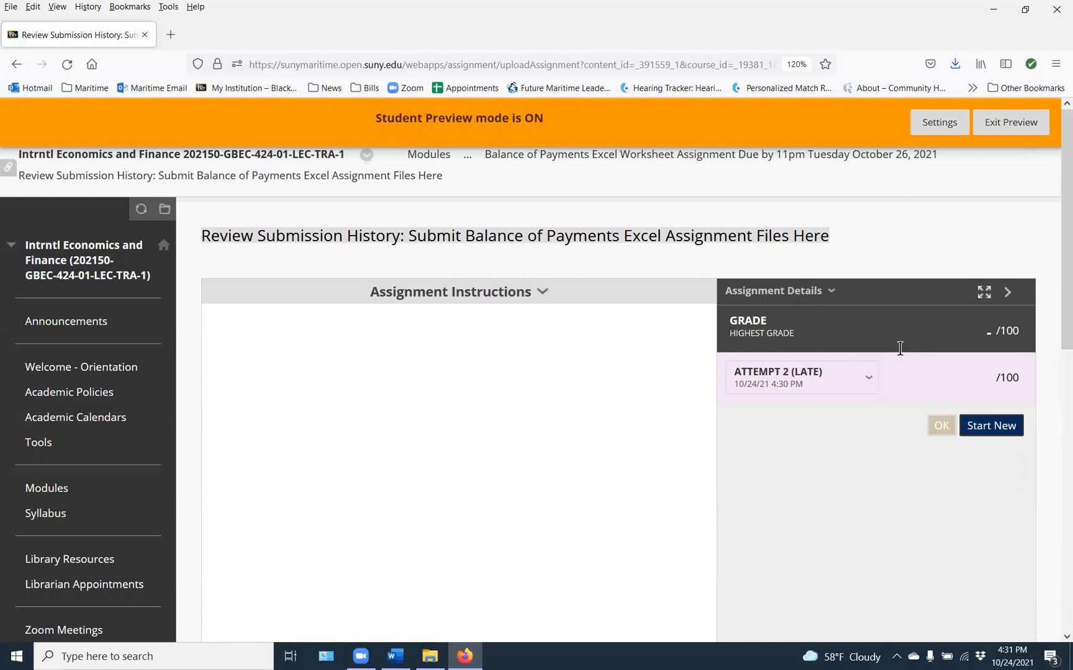
click(948, 435)
scroll(945, 438, down, 3)
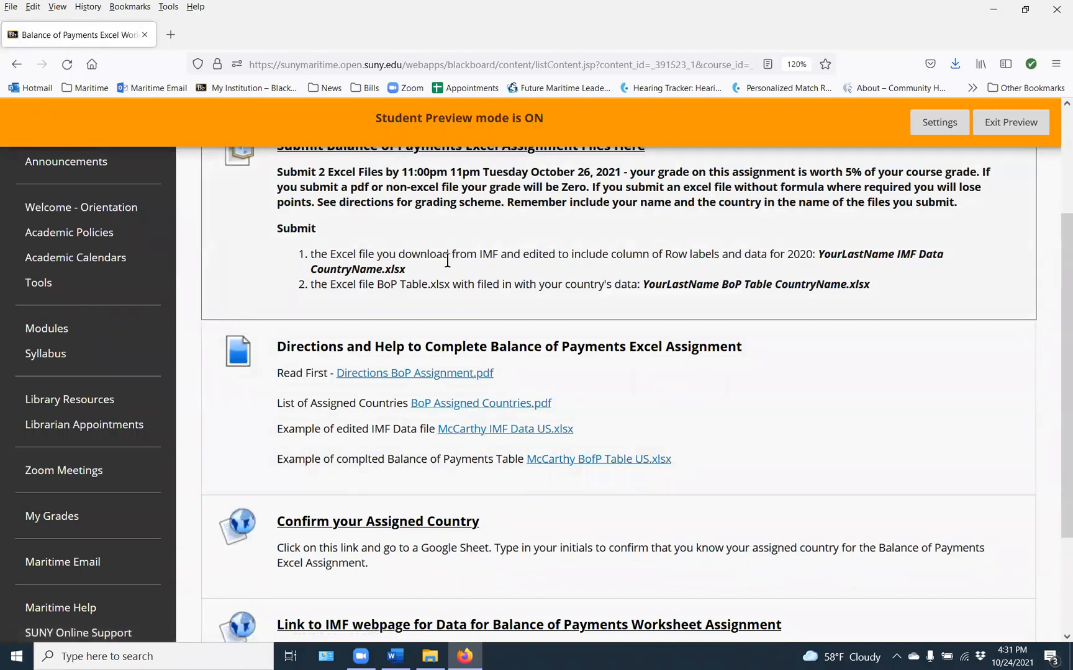
scroll(991, 221, up, 3)
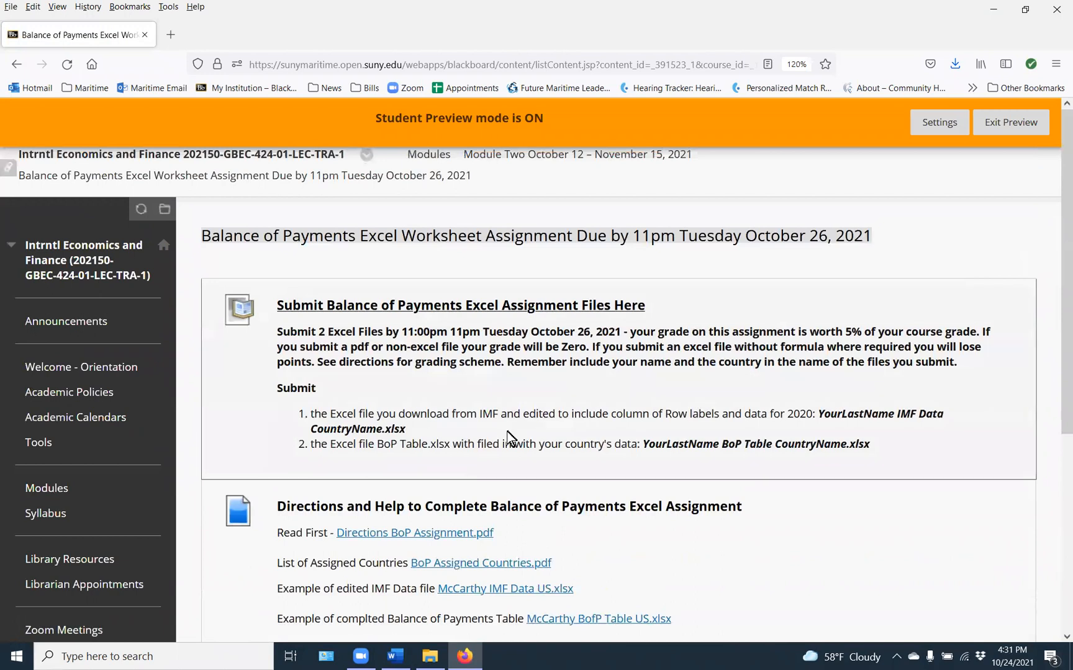
Step: Display Attempt 1 in the submission history, check its attached files and leave the history
click(347, 304)
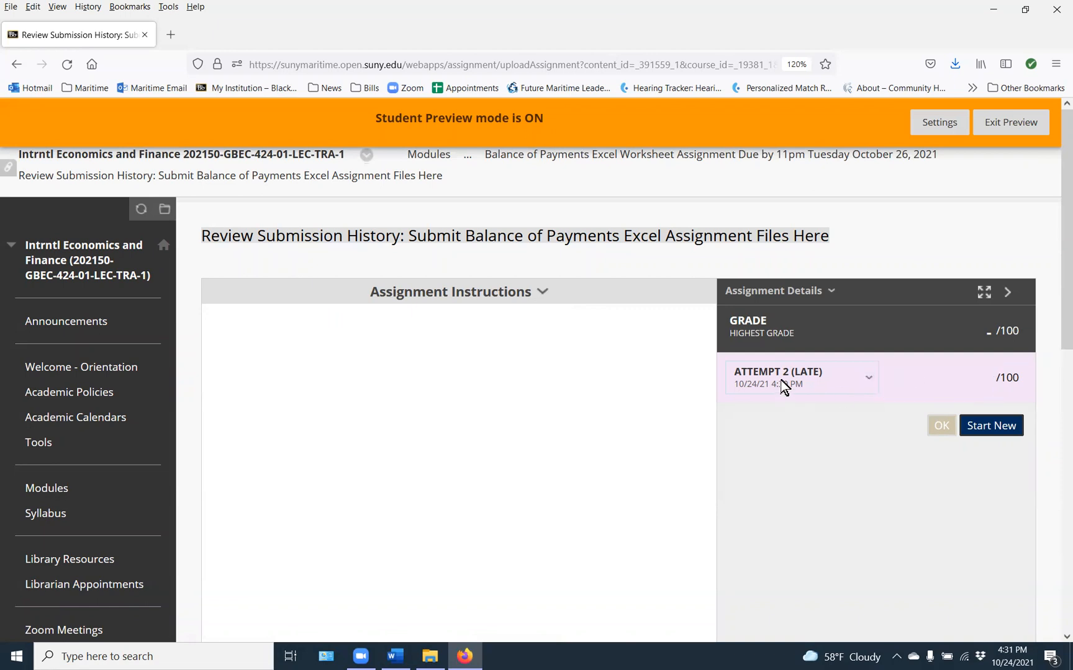
click(868, 377)
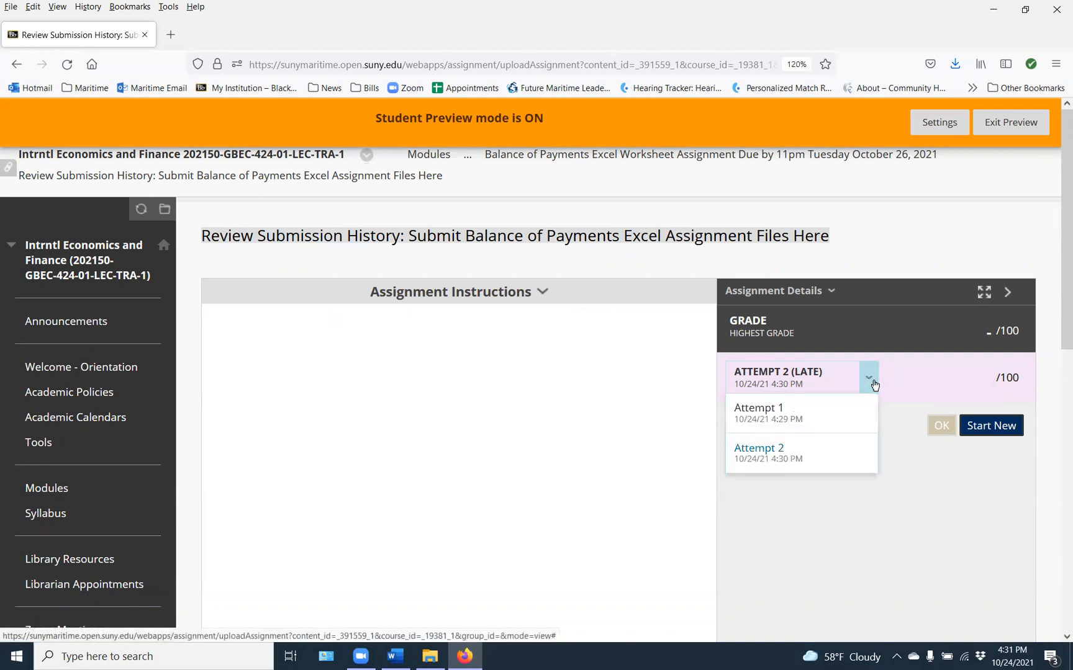
click(784, 414)
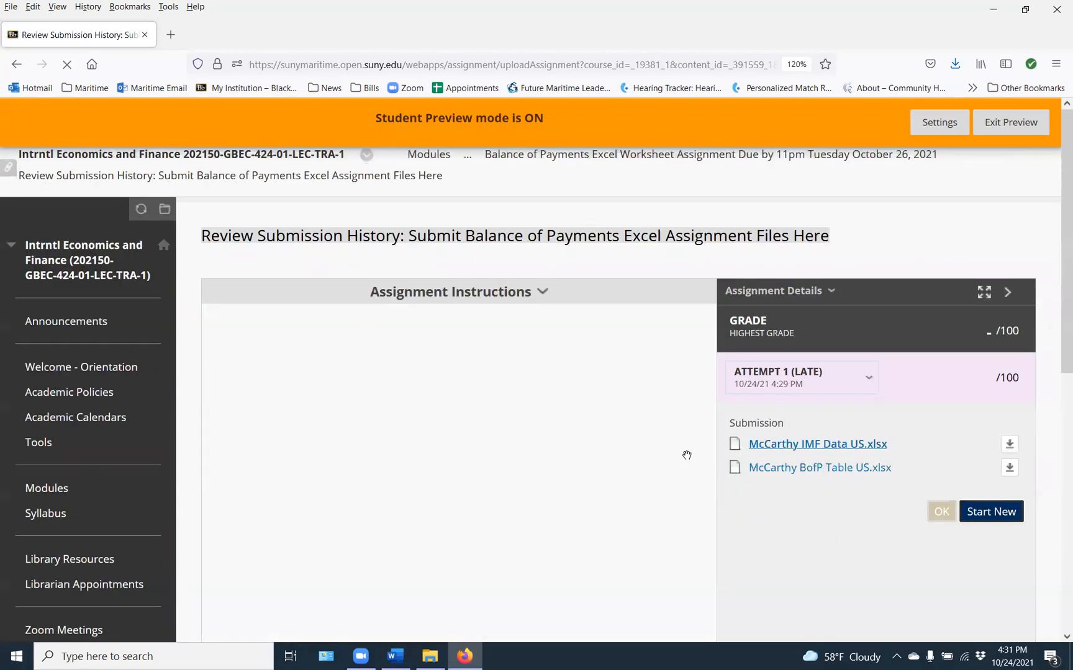
click(941, 513)
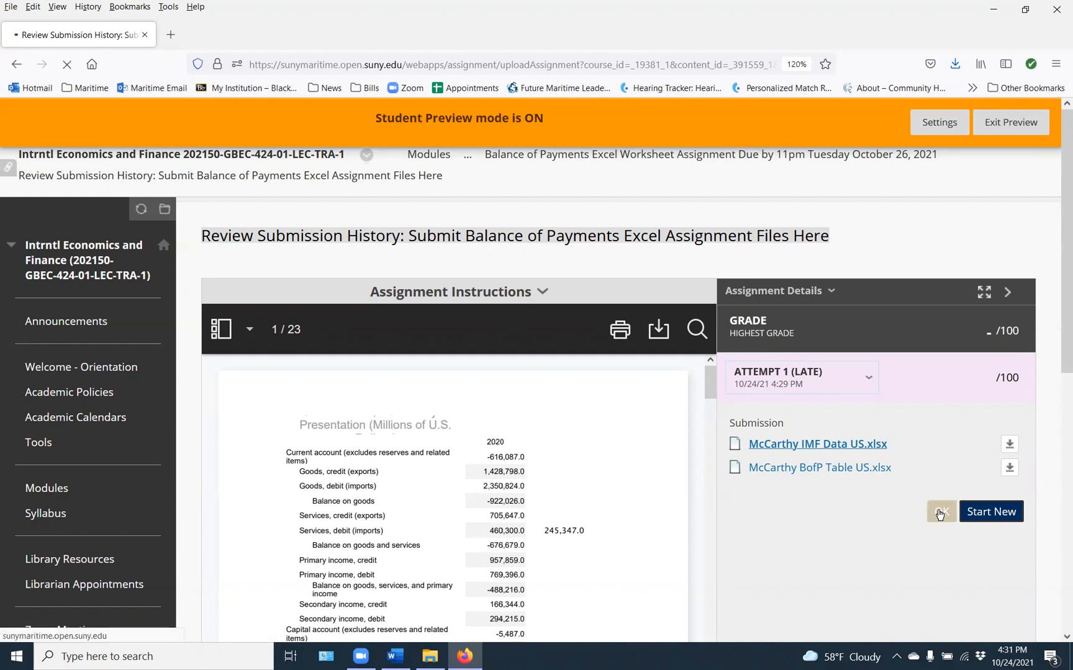